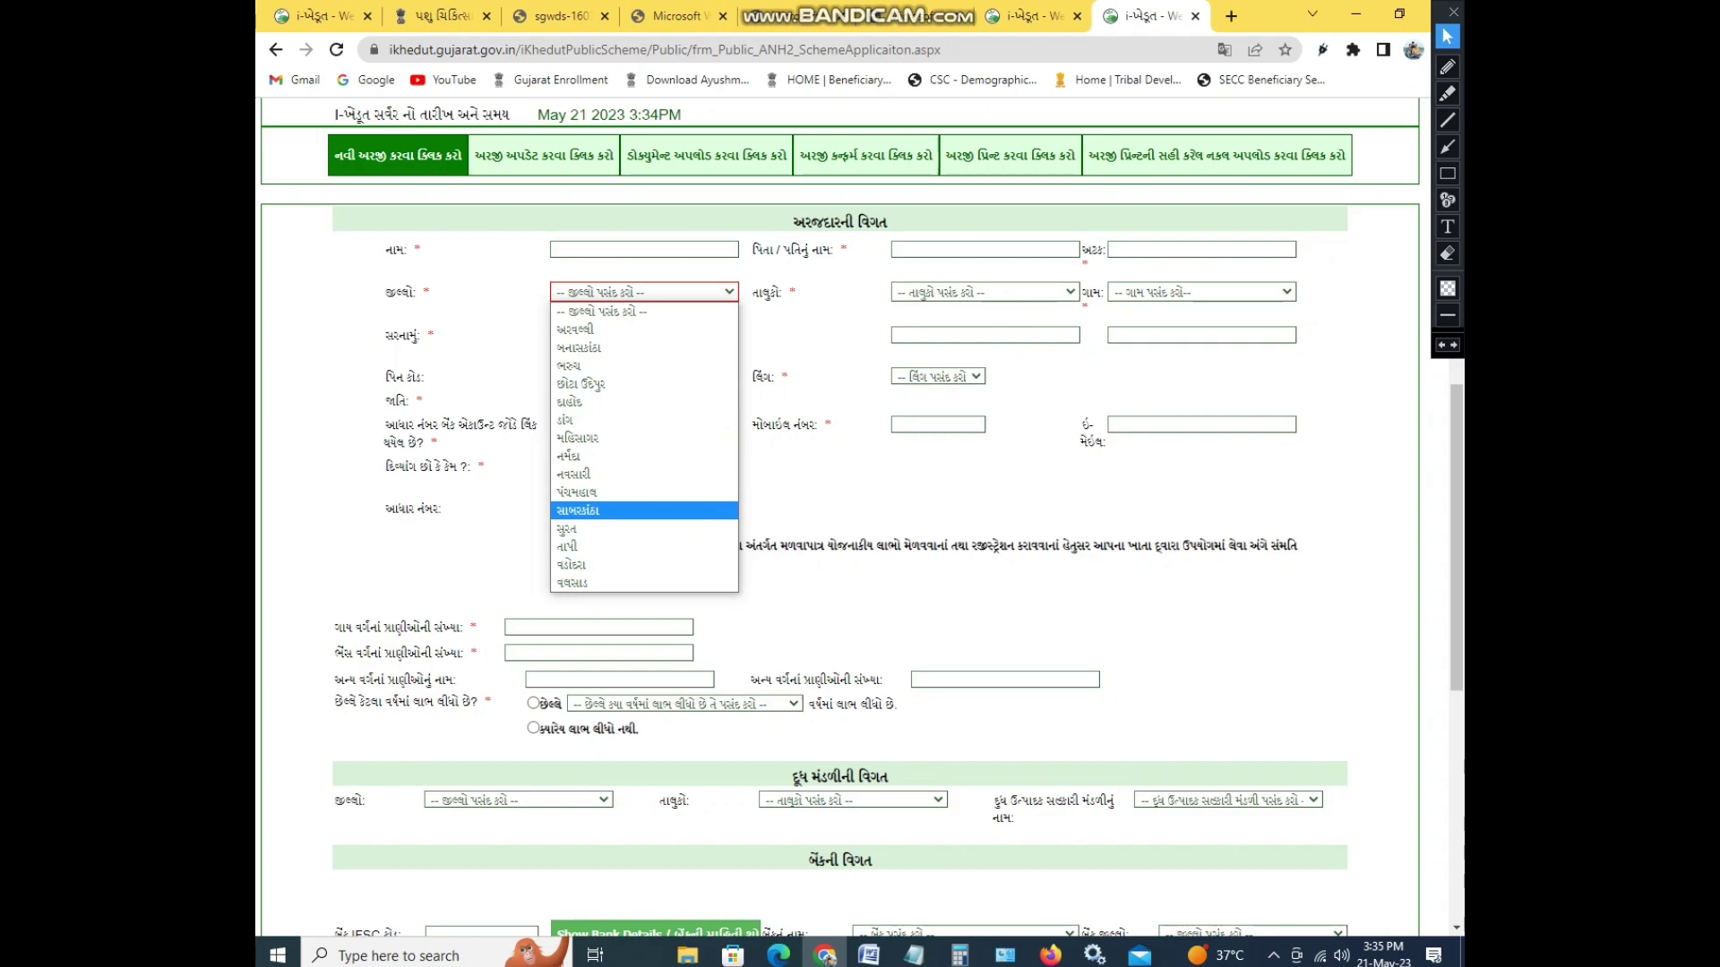
# - Choose district અરવલ્લી and the applicant's taluka from the dropdowns
pyautogui.press('Escape')
pyautogui.hotkey('alt', 'Down')
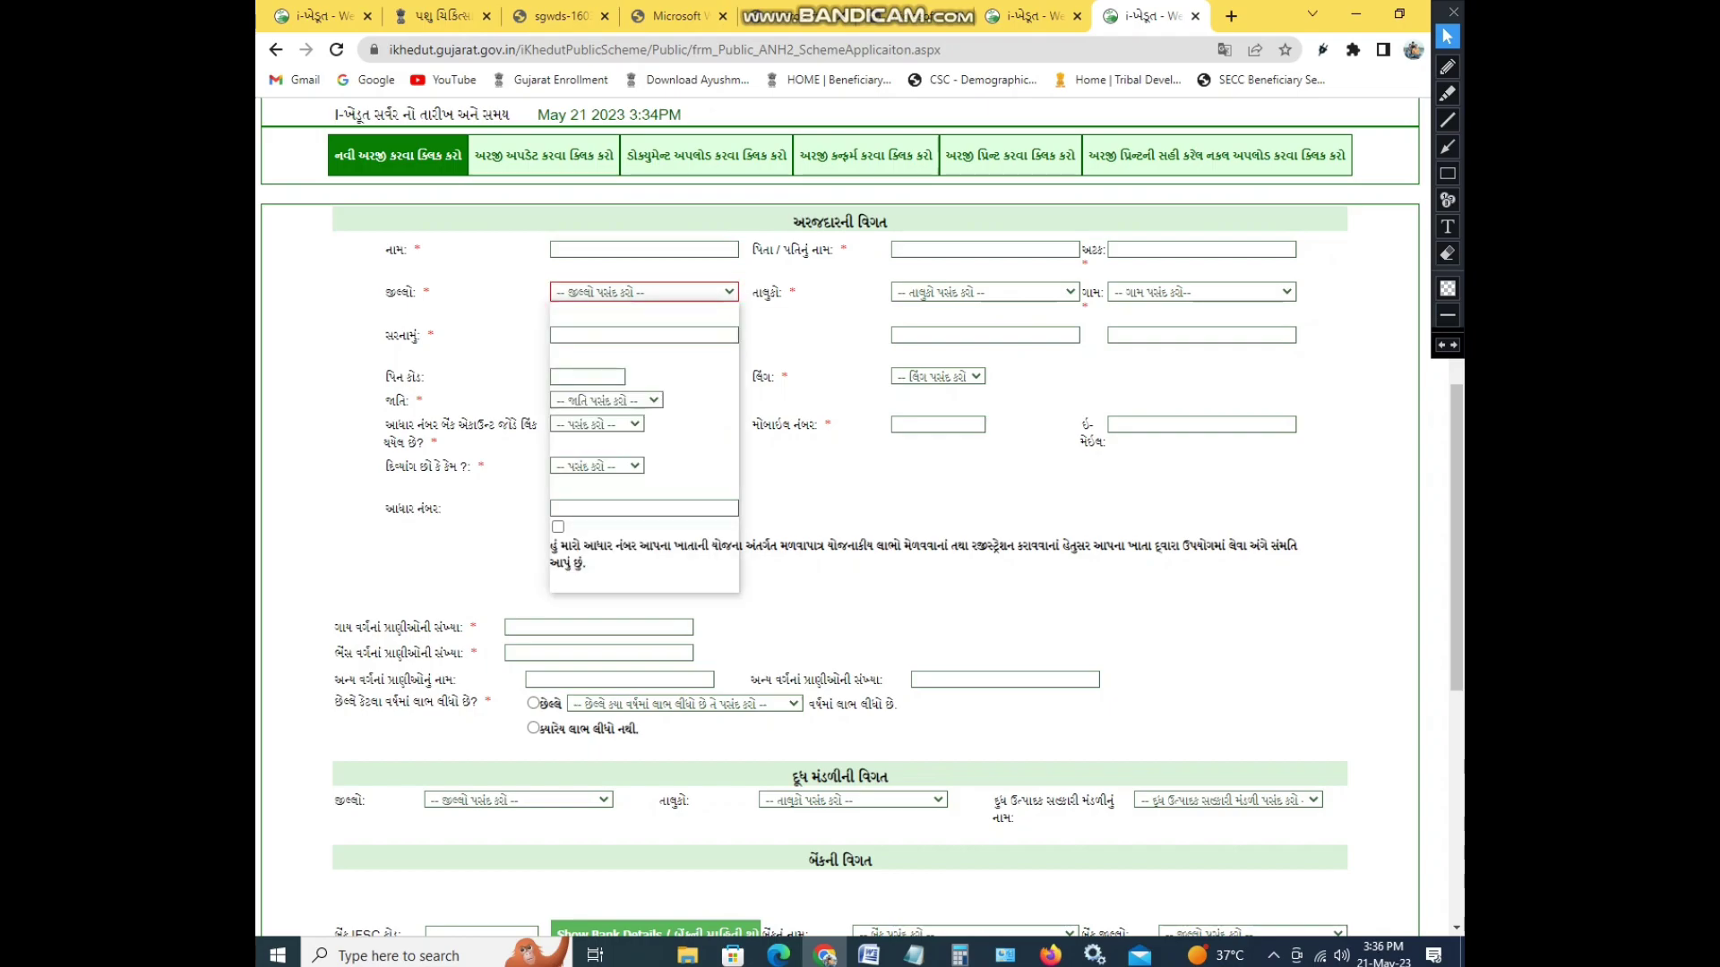
pyautogui.press('Escape')
pyautogui.press('Down')
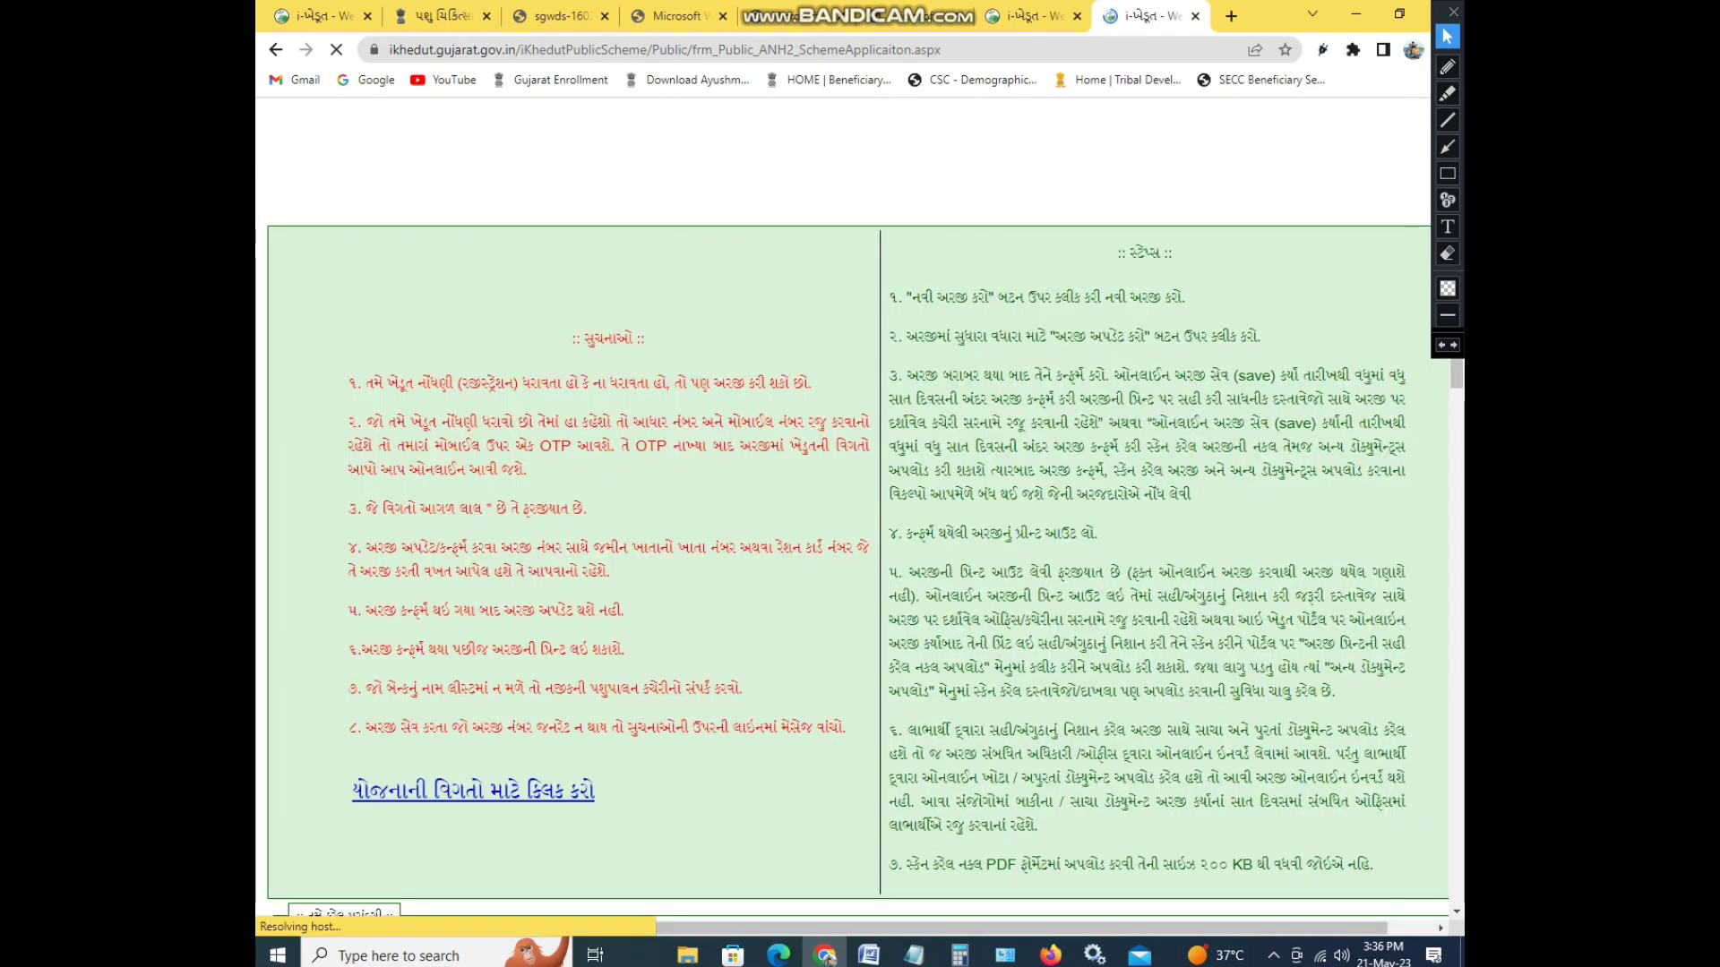
pyautogui.press('Tab')
pyautogui.hotkey('alt', 'Down')
pyautogui.press('Down')
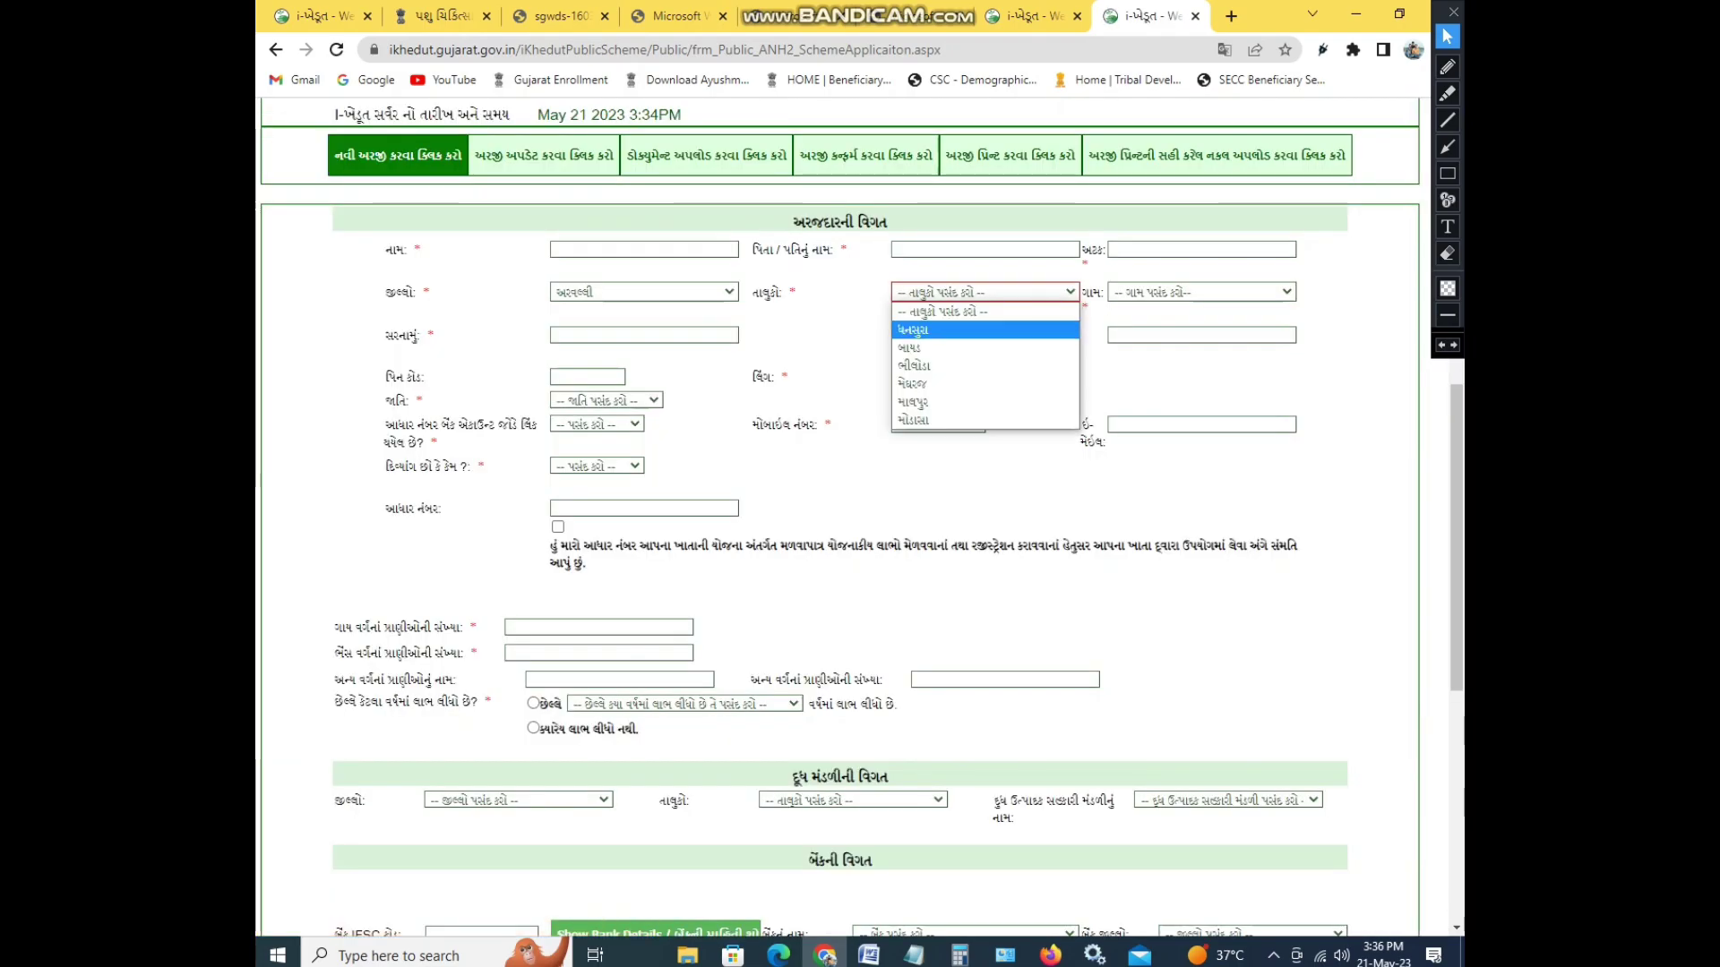
pyautogui.press('Return')
# - Pick village અંતીસરા and the applicant's caste, then switch to the scheme-list tab
pyautogui.press('Tab')
pyautogui.hotkey('alt', 'Down')
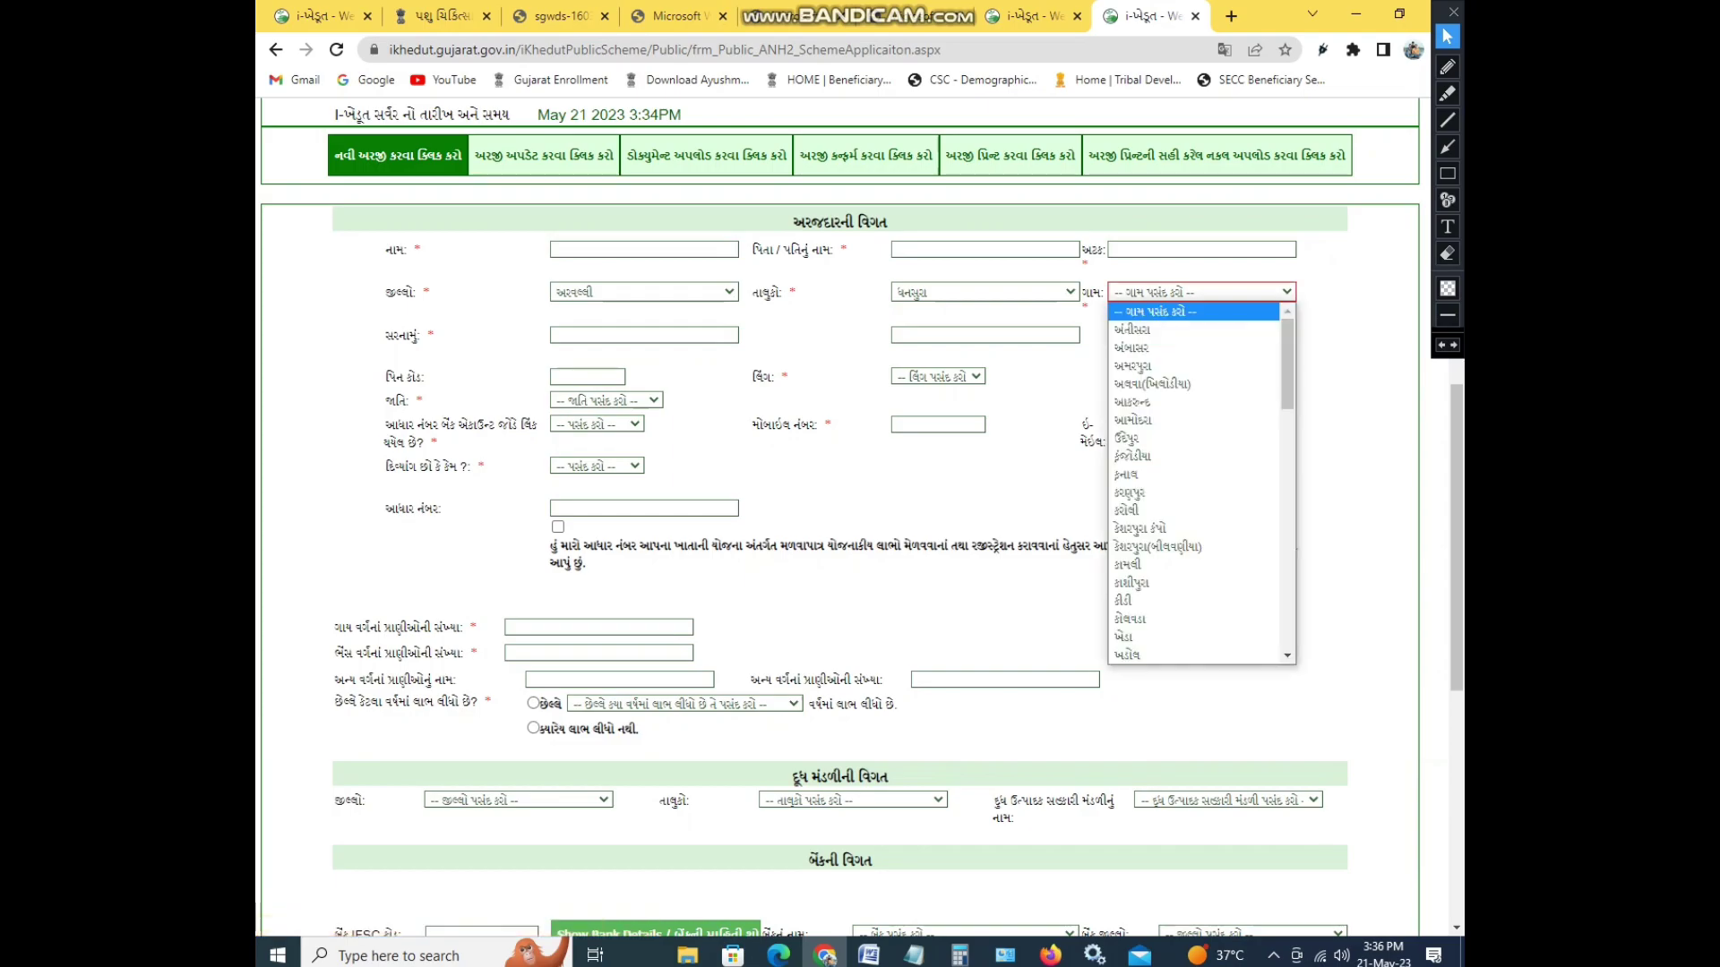
pyautogui.press('Down')
pyautogui.press('Return')
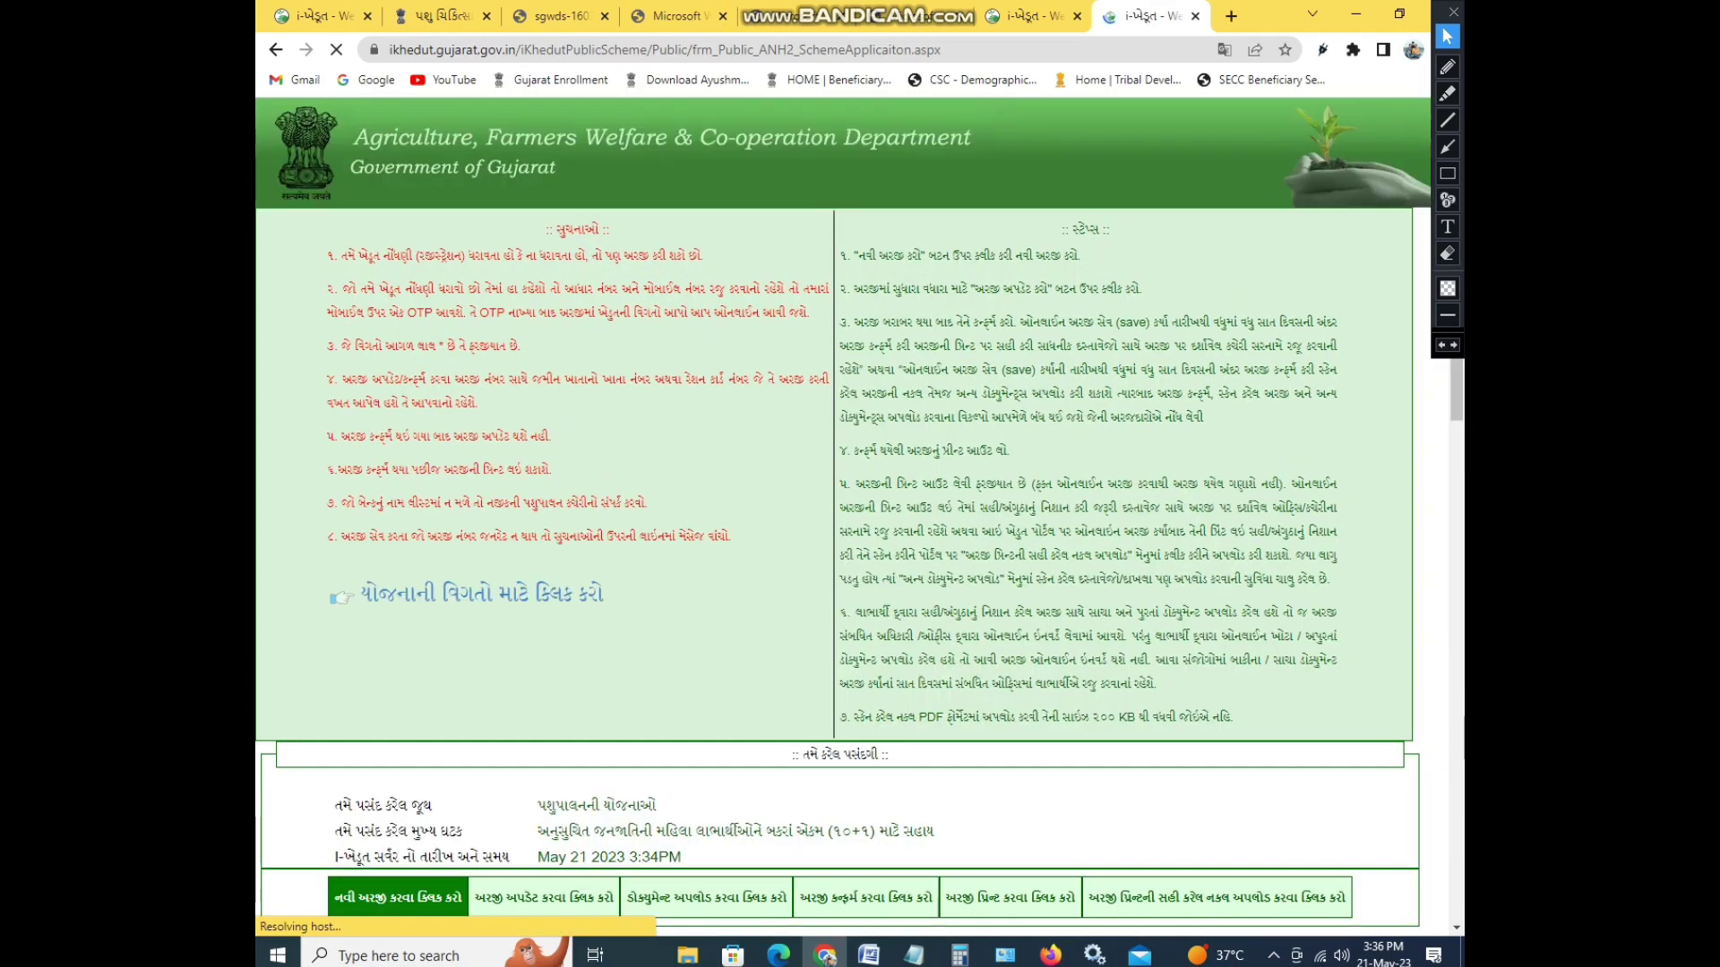
pyautogui.hotkey('alt', 'Down')
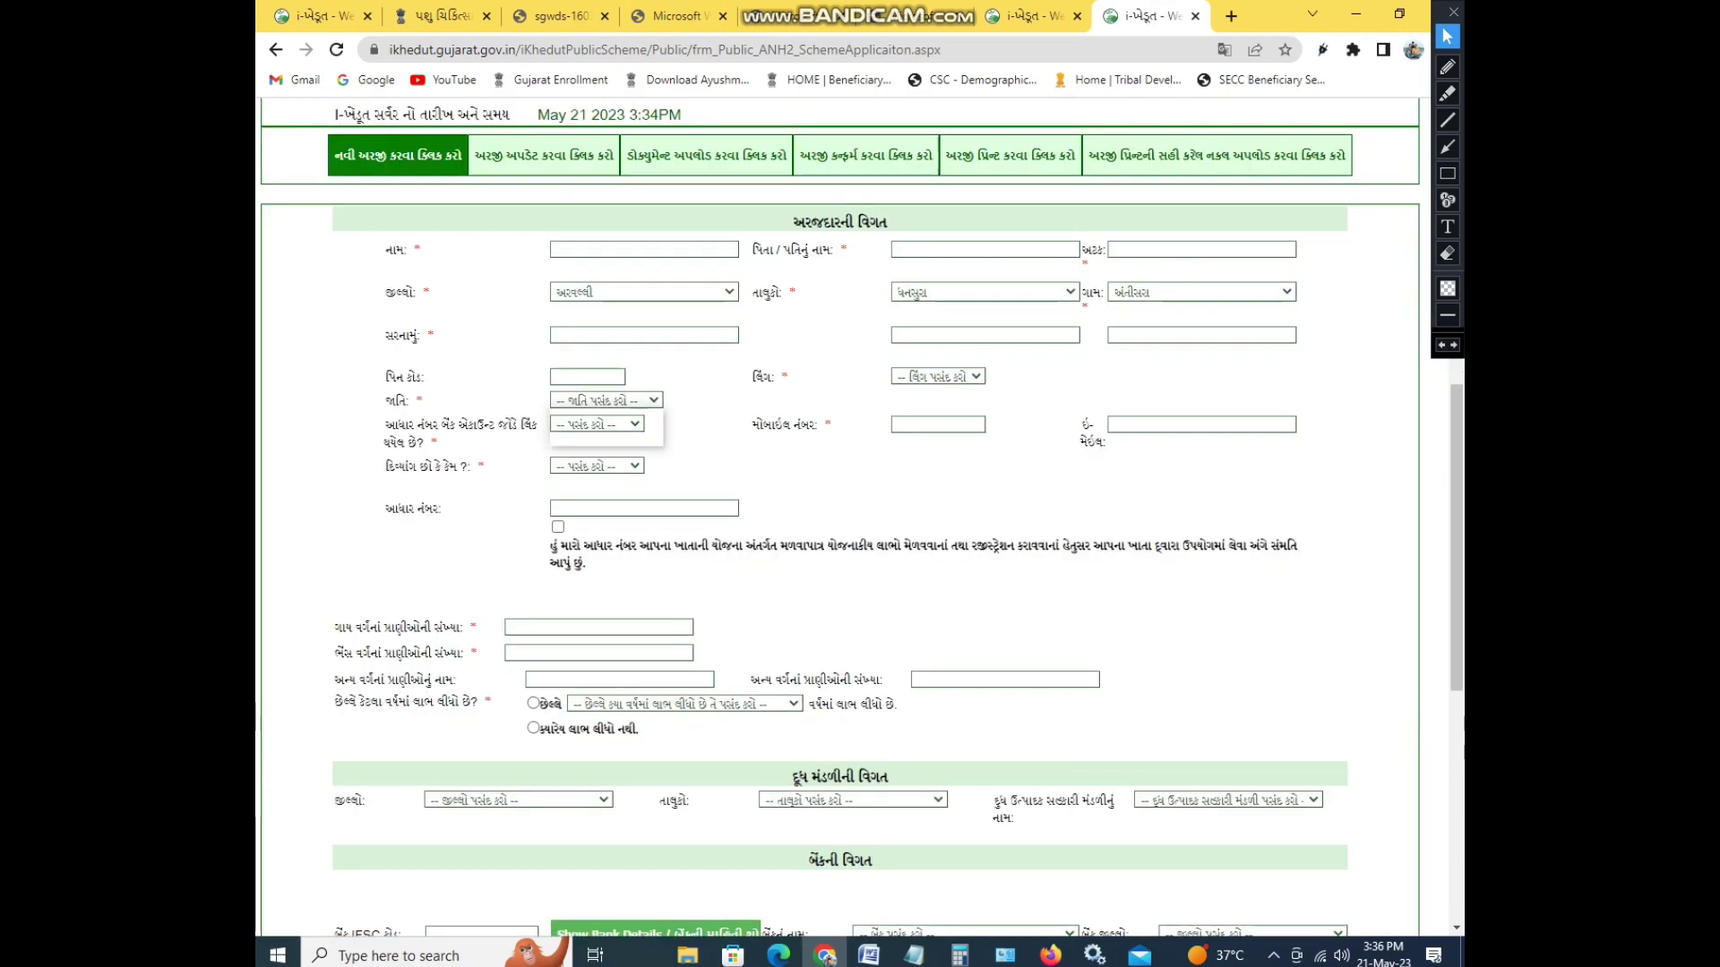
pyautogui.press('Down')
pyautogui.press('Return')
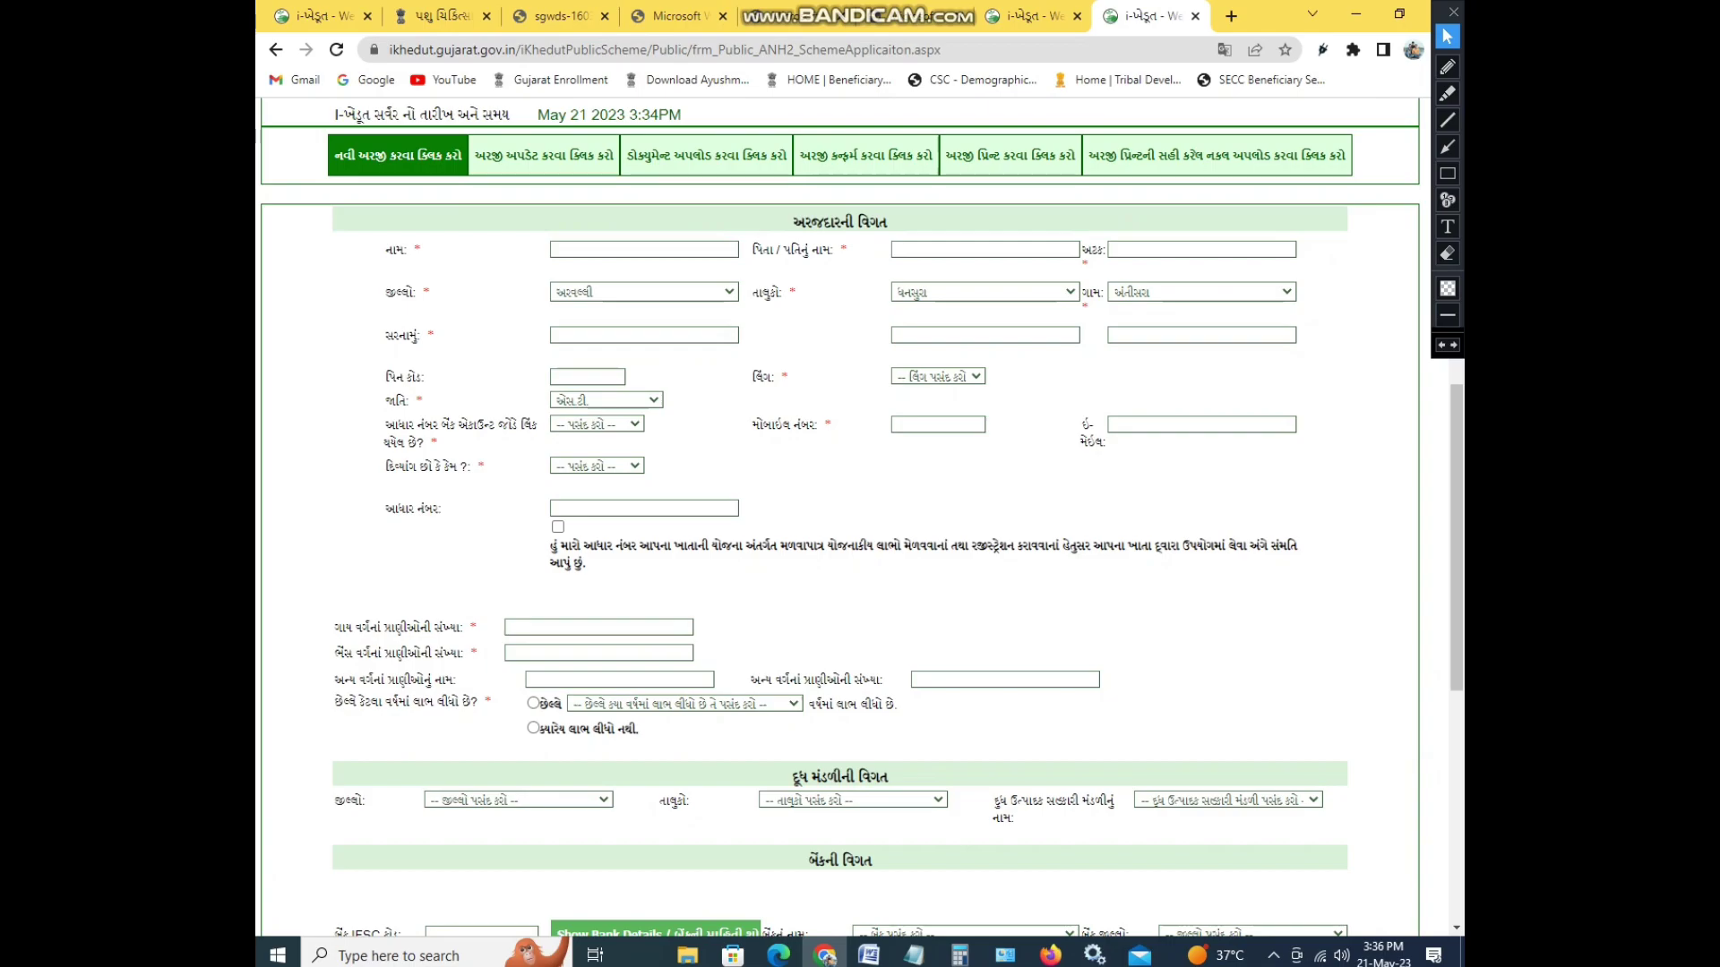
pyautogui.hotkey('ctrl', 'shift', 'Tab')
# - Expand the ANH-13 goat-unit scheme's cost and target details, then go back to the form tab
pyautogui.scroll(-6, 850, 520)
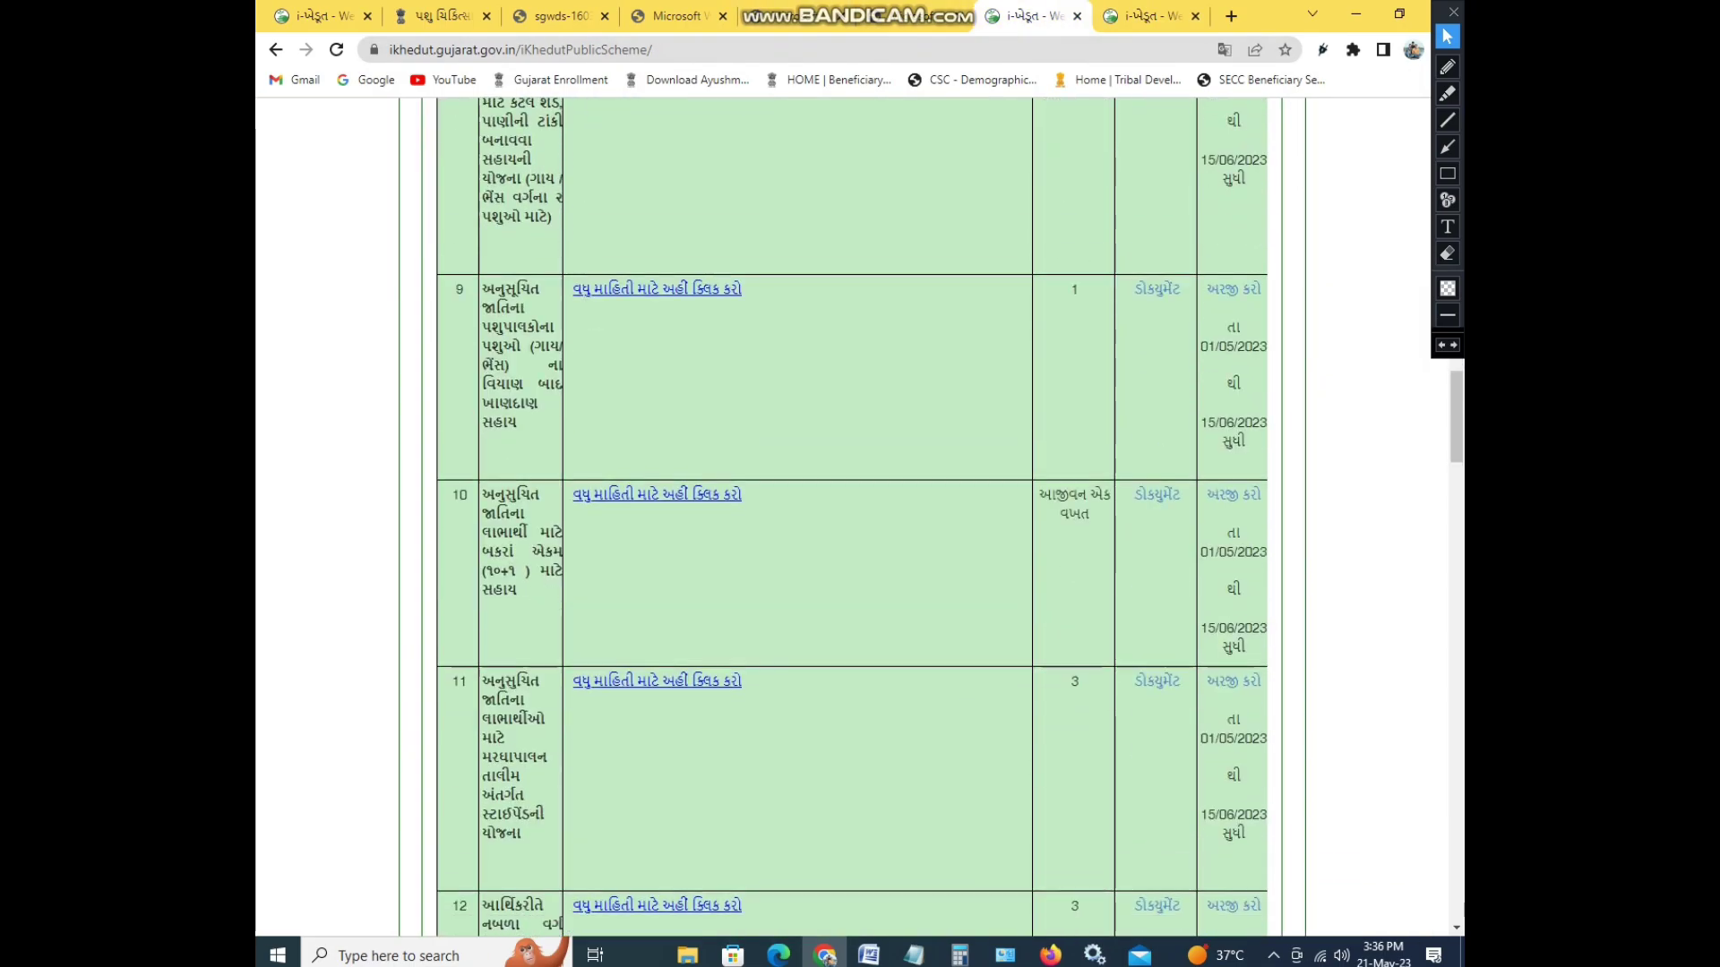
pyautogui.scroll(1, 851, 519)
pyautogui.scroll(-3, 851, 520)
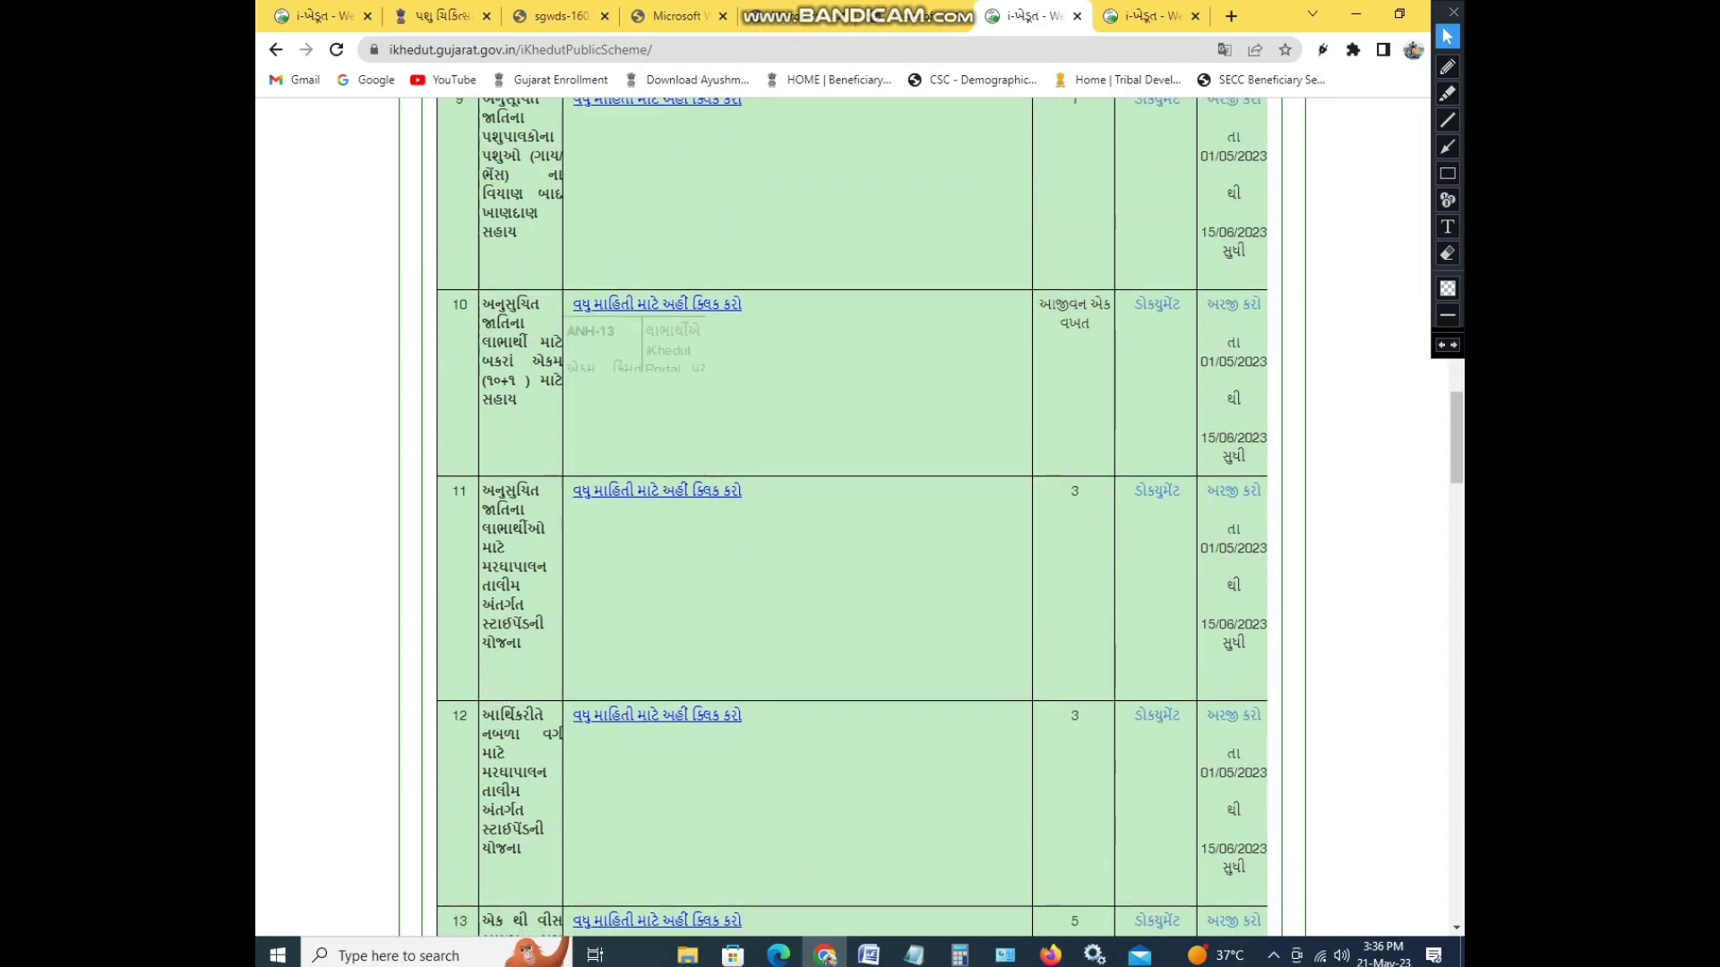
pyautogui.scroll(-10, 850, 519)
pyautogui.scroll(-2, 851, 520)
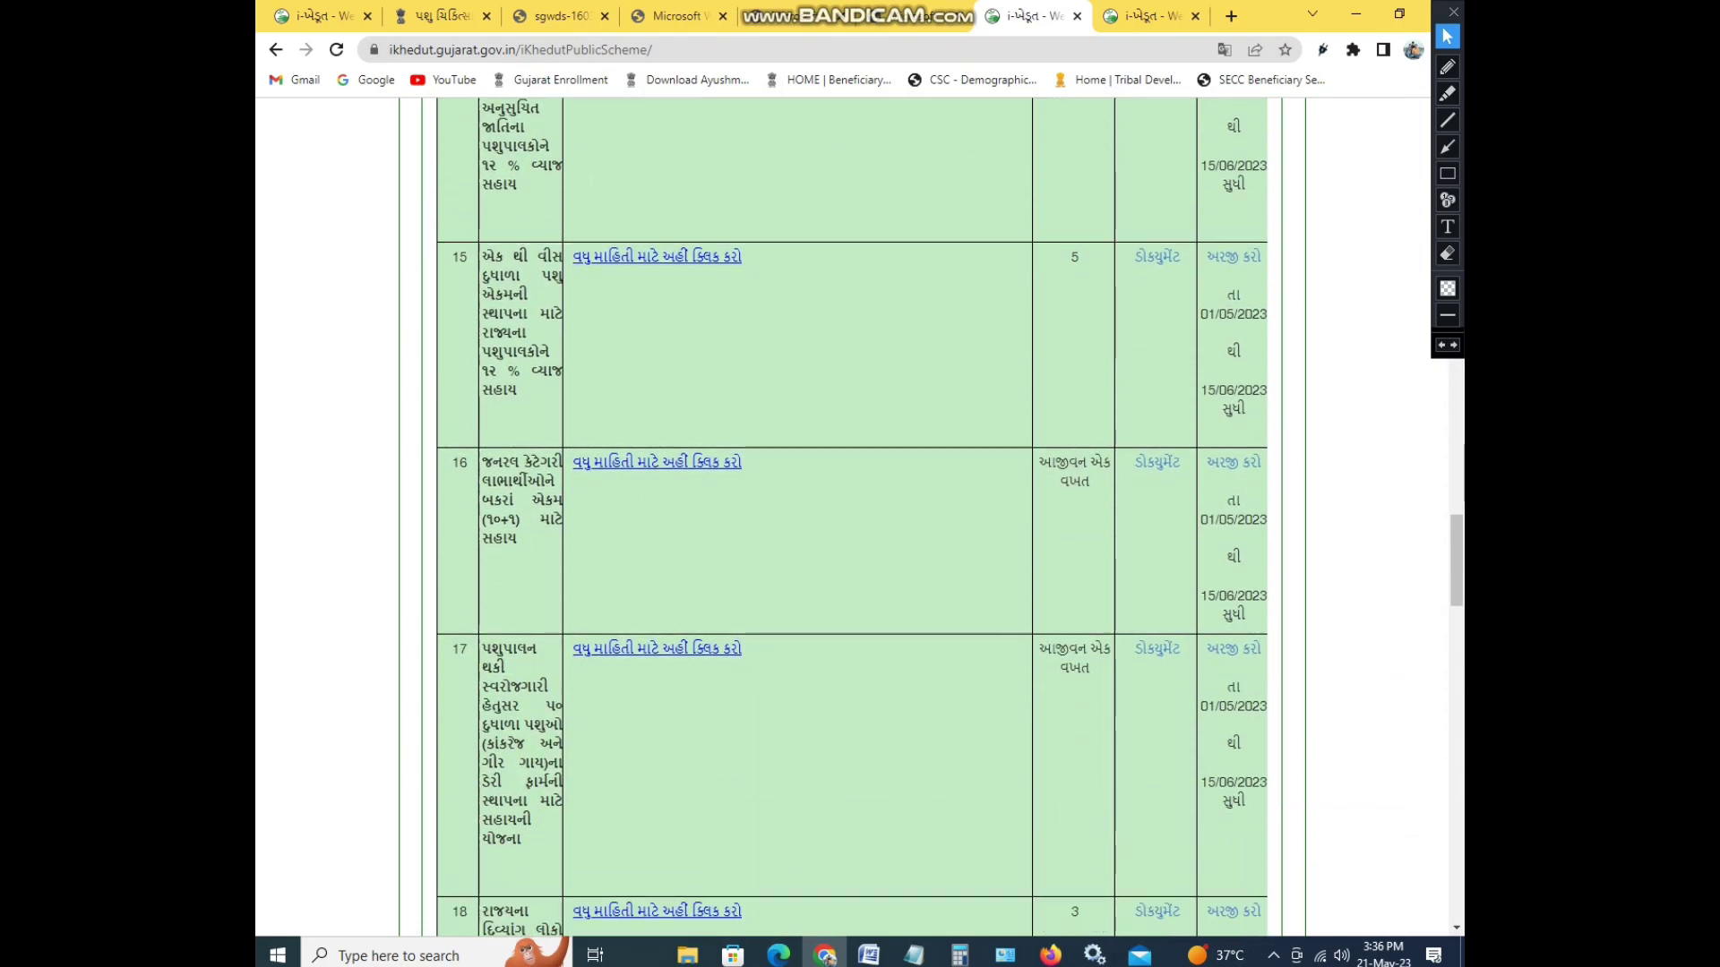
pyautogui.click(657, 461)
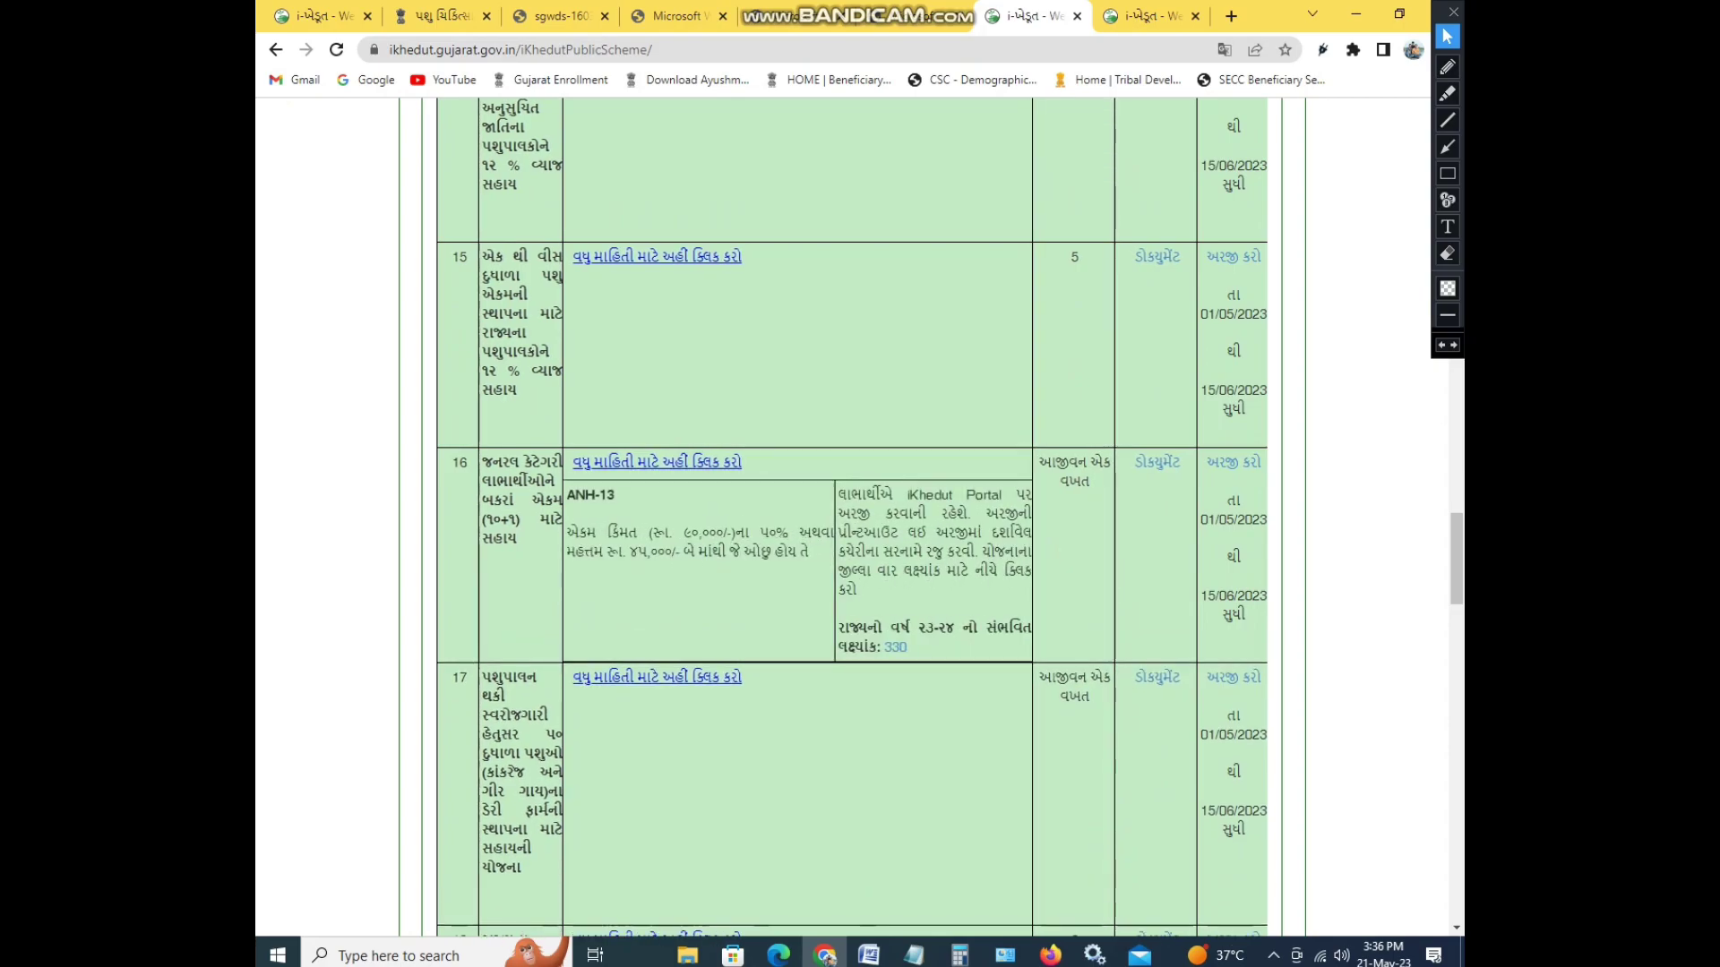
pyautogui.hotkey('ctrl', 'Tab')
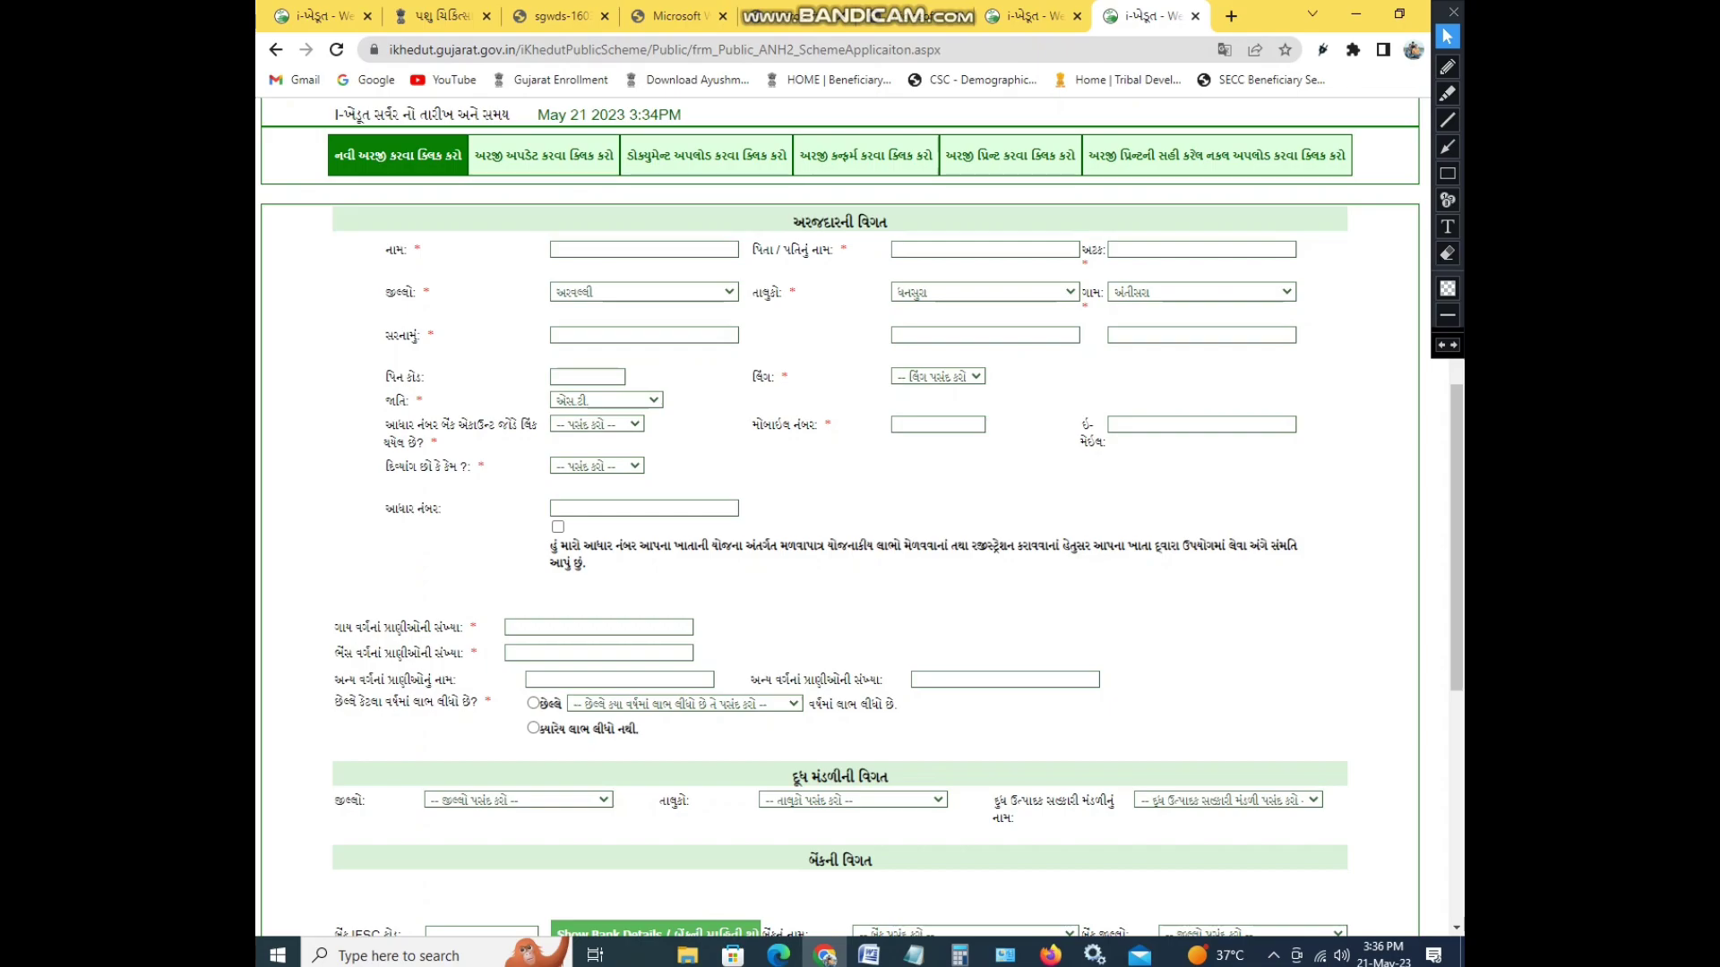
pyautogui.click(1447, 67)
pyautogui.moveTo(565, 250); pyautogui.dragTo(623, 237)
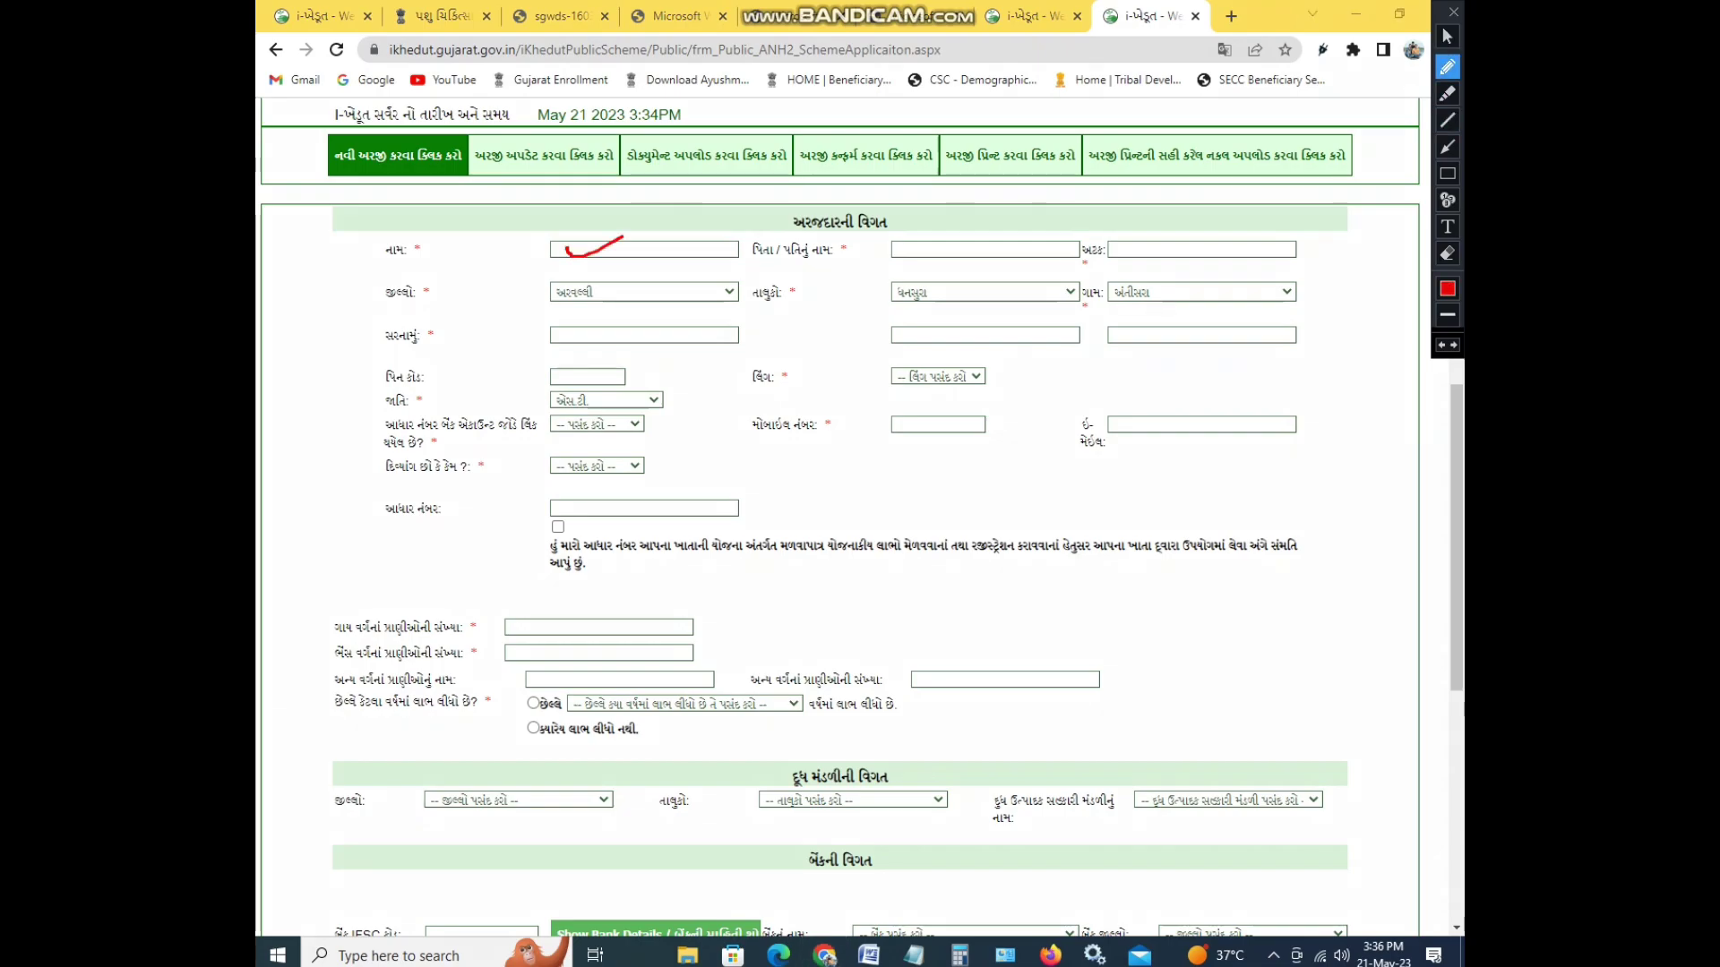
pyautogui.moveTo(905, 247); pyautogui.dragTo(978, 236)
pyautogui.moveTo(1112, 251); pyautogui.dragTo(1126, 241)
pyautogui.moveTo(488, 292); pyautogui.dragTo(642, 276)
pyautogui.moveTo(880, 295); pyautogui.dragTo(976, 291)
pyautogui.moveTo(1111, 298); pyautogui.dragTo(1152, 296)
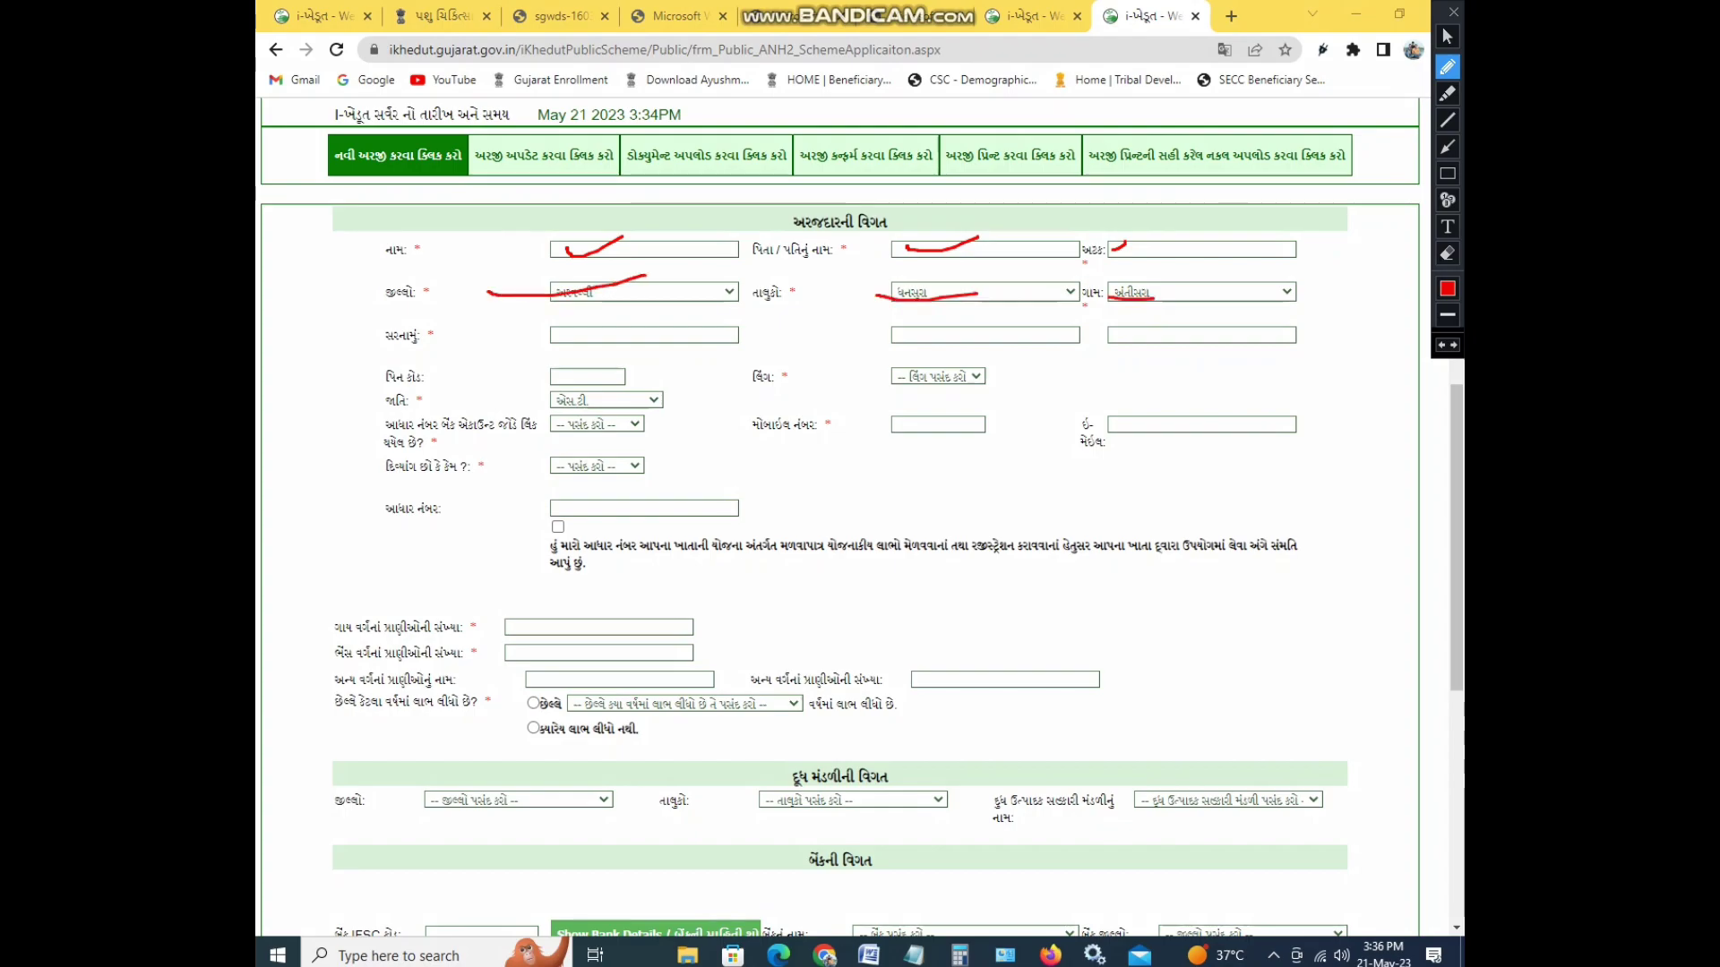
pyautogui.moveTo(578, 324)
pyautogui.mouseDown()
pyautogui.moveTo(598, 347)
pyautogui.moveTo(586, 325)
pyautogui.mouseUp()
pyautogui.moveTo(931, 328)
pyautogui.mouseDown()
pyautogui.moveTo(911, 350)
pyautogui.moveTo(936, 329)
pyautogui.mouseUp()
pyautogui.moveTo(1109, 326); pyautogui.dragTo(1102, 341)
pyautogui.moveTo(629, 369)
pyautogui.mouseDown()
pyautogui.moveTo(595, 383)
pyautogui.moveTo(620, 390)
pyautogui.mouseUp()
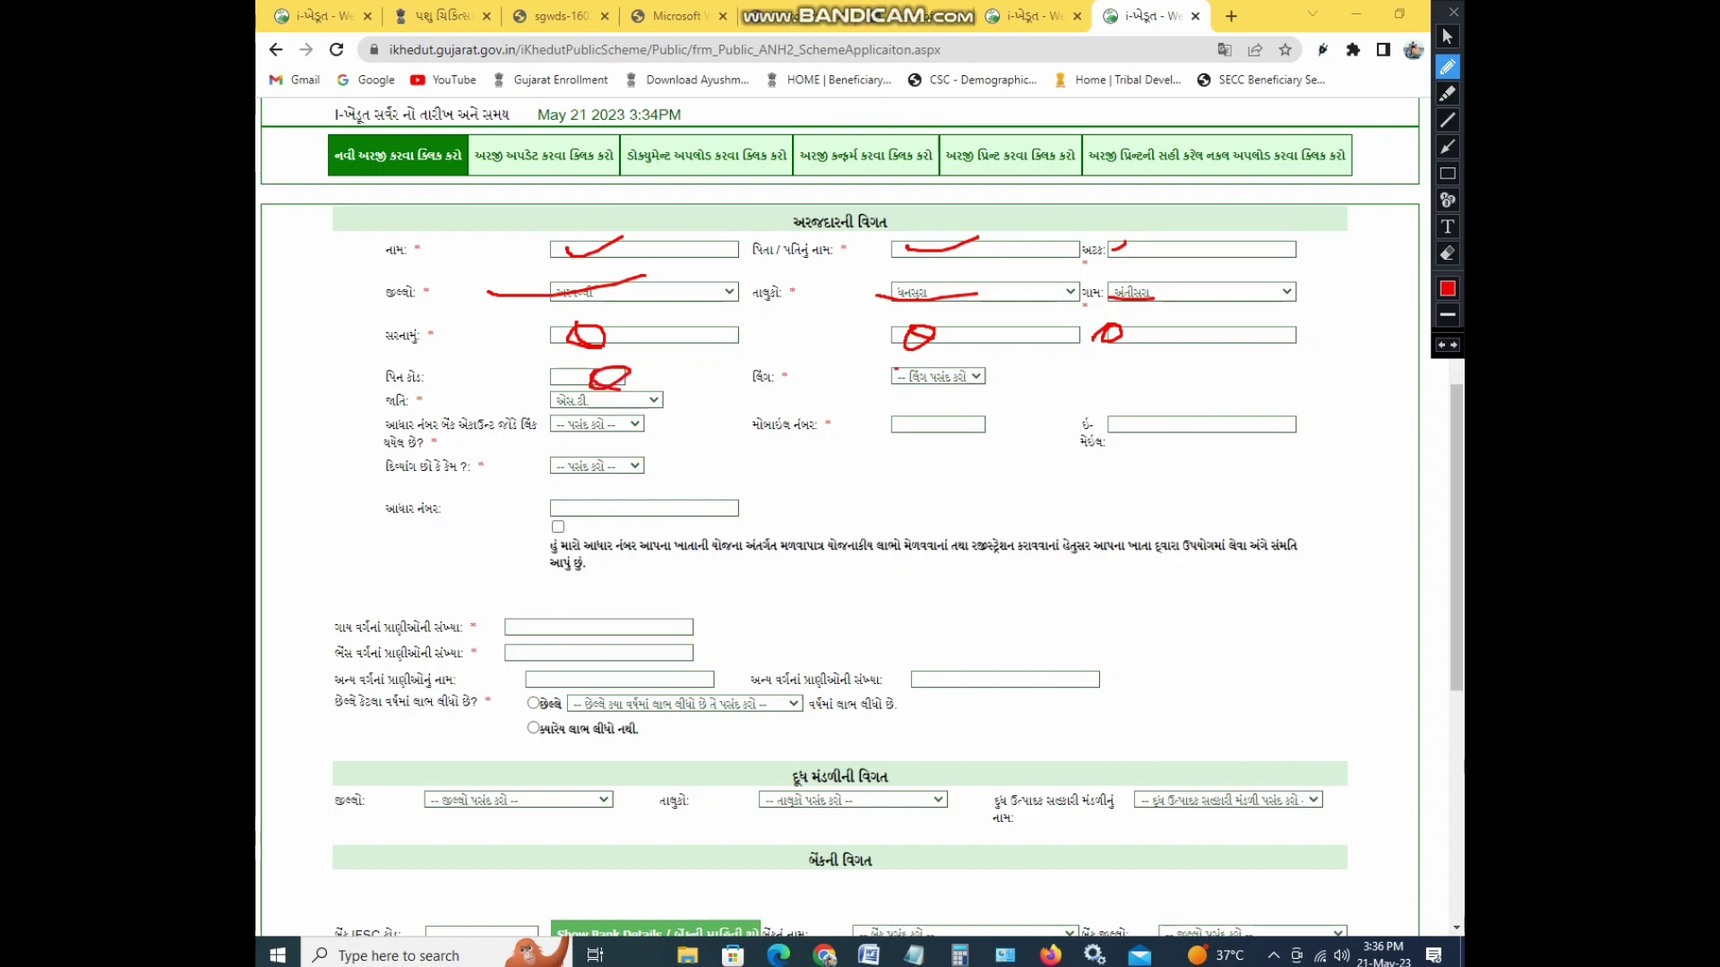
pyautogui.moveTo(894, 370); pyautogui.dragTo(947, 380)
pyautogui.click(1446, 36)
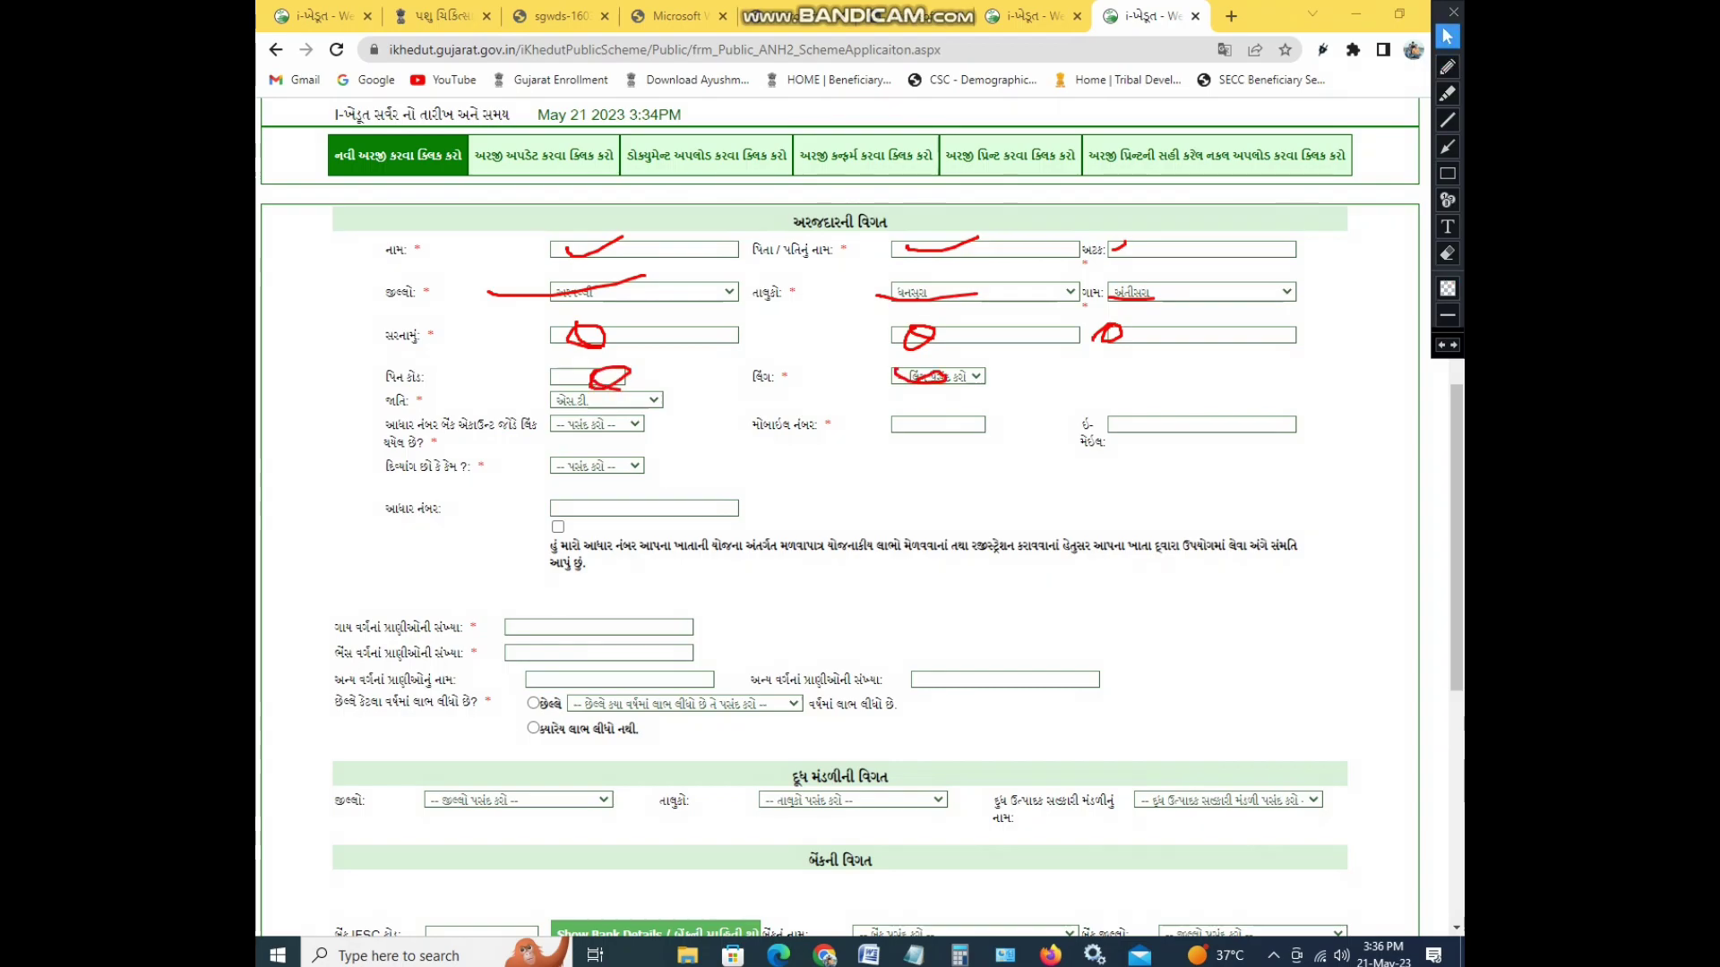
pyautogui.click(938, 376)
pyautogui.click(938, 412)
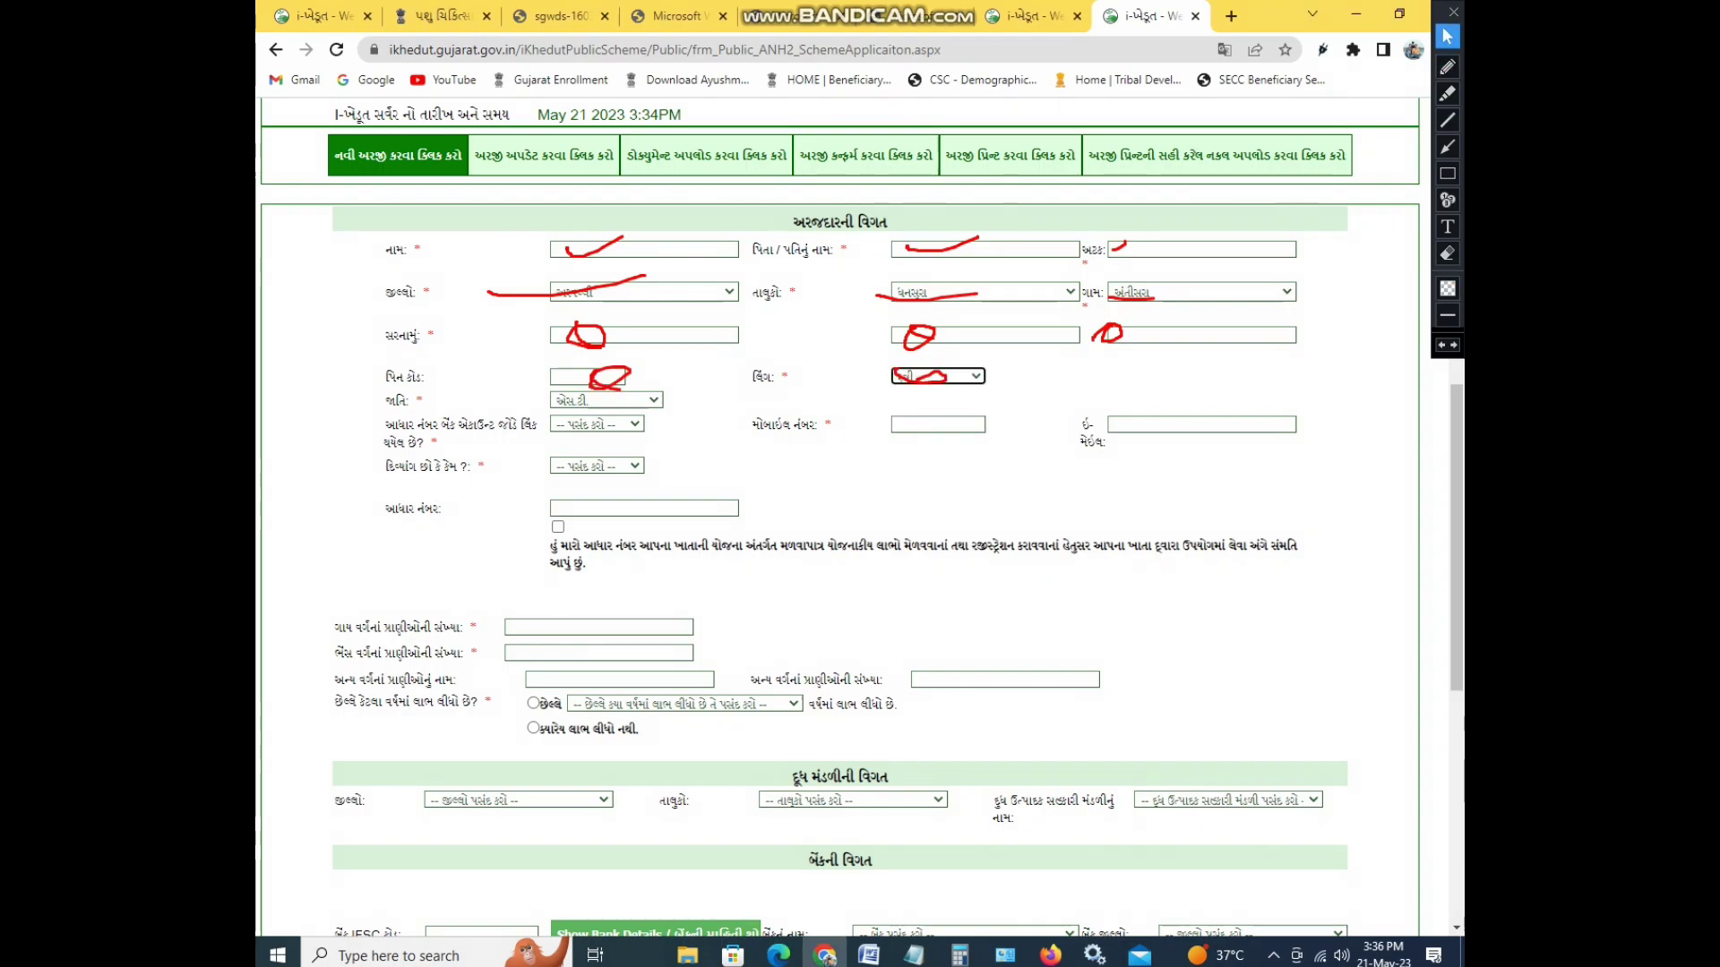
pyautogui.click(1447, 253)
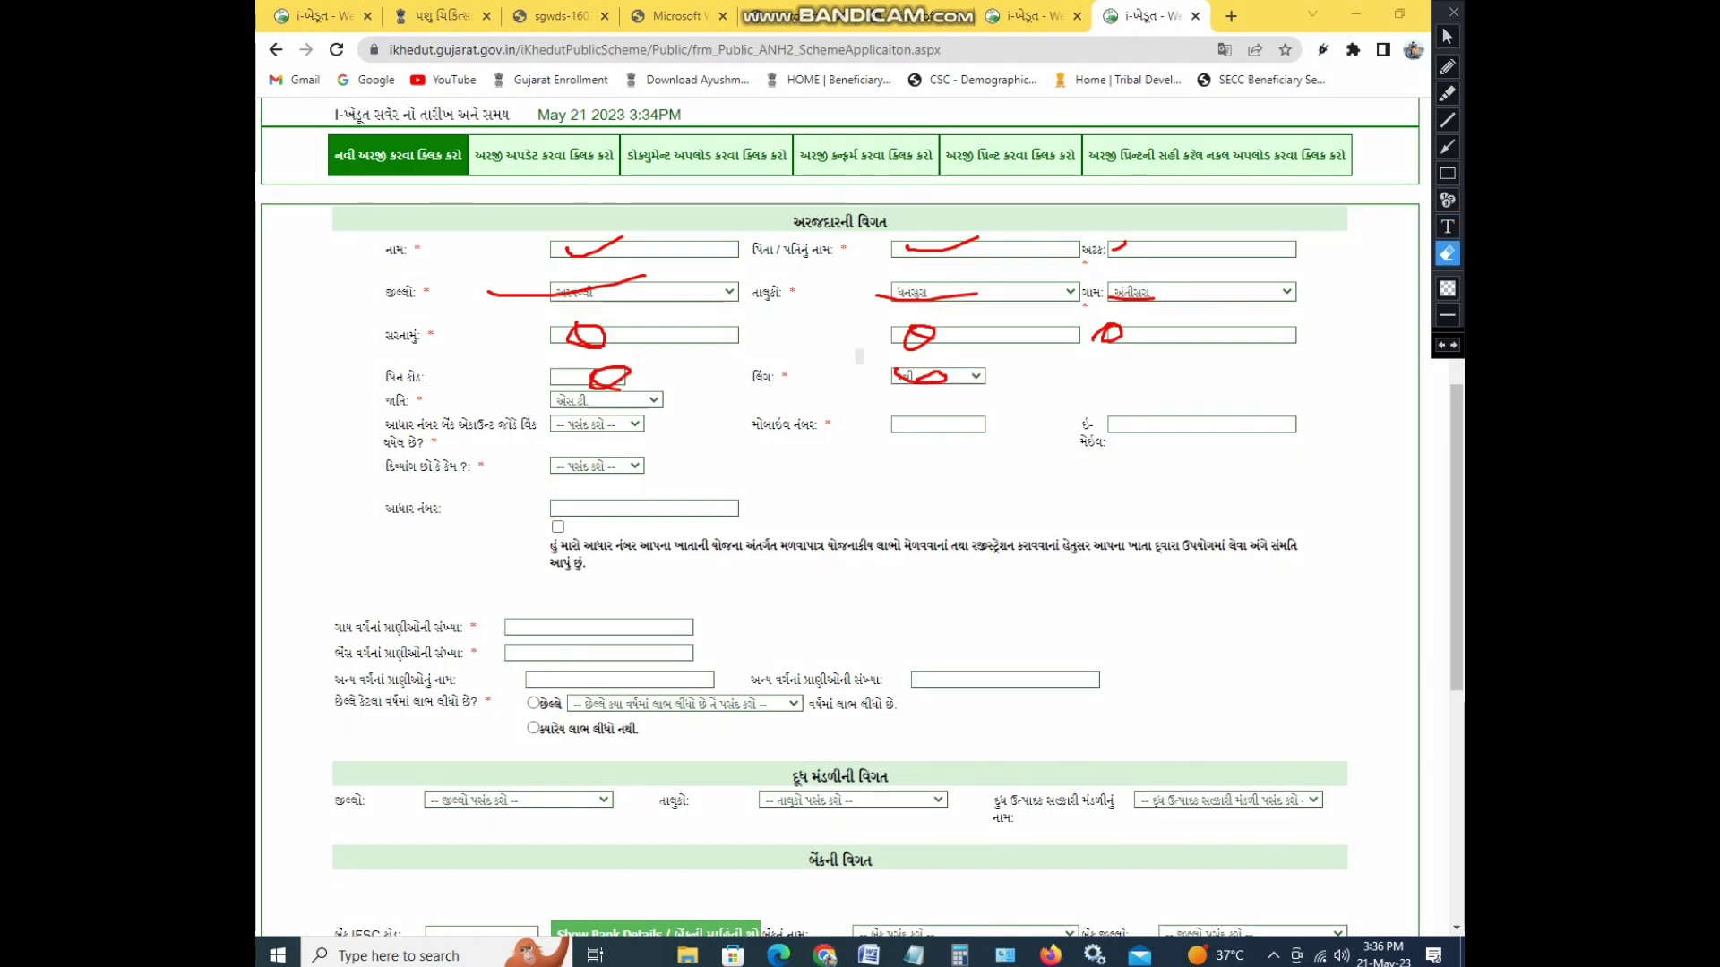
pyautogui.click(923, 376)
pyautogui.click(1447, 67)
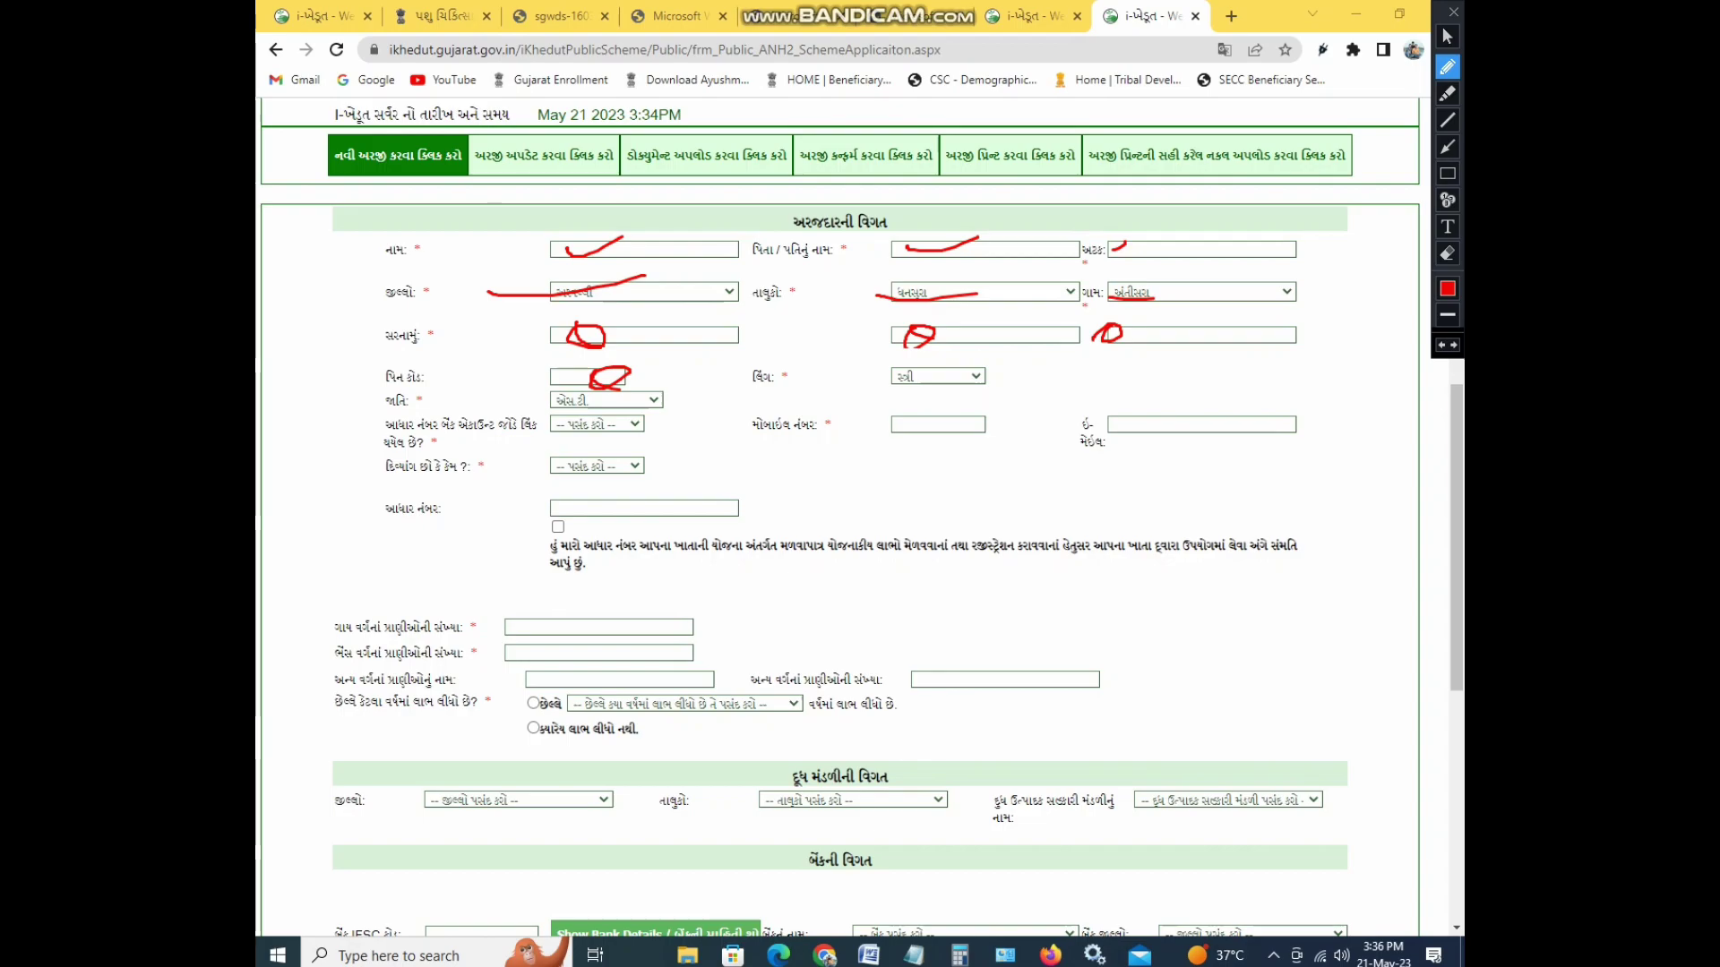
pyautogui.click(1446, 36)
pyautogui.click(597, 425)
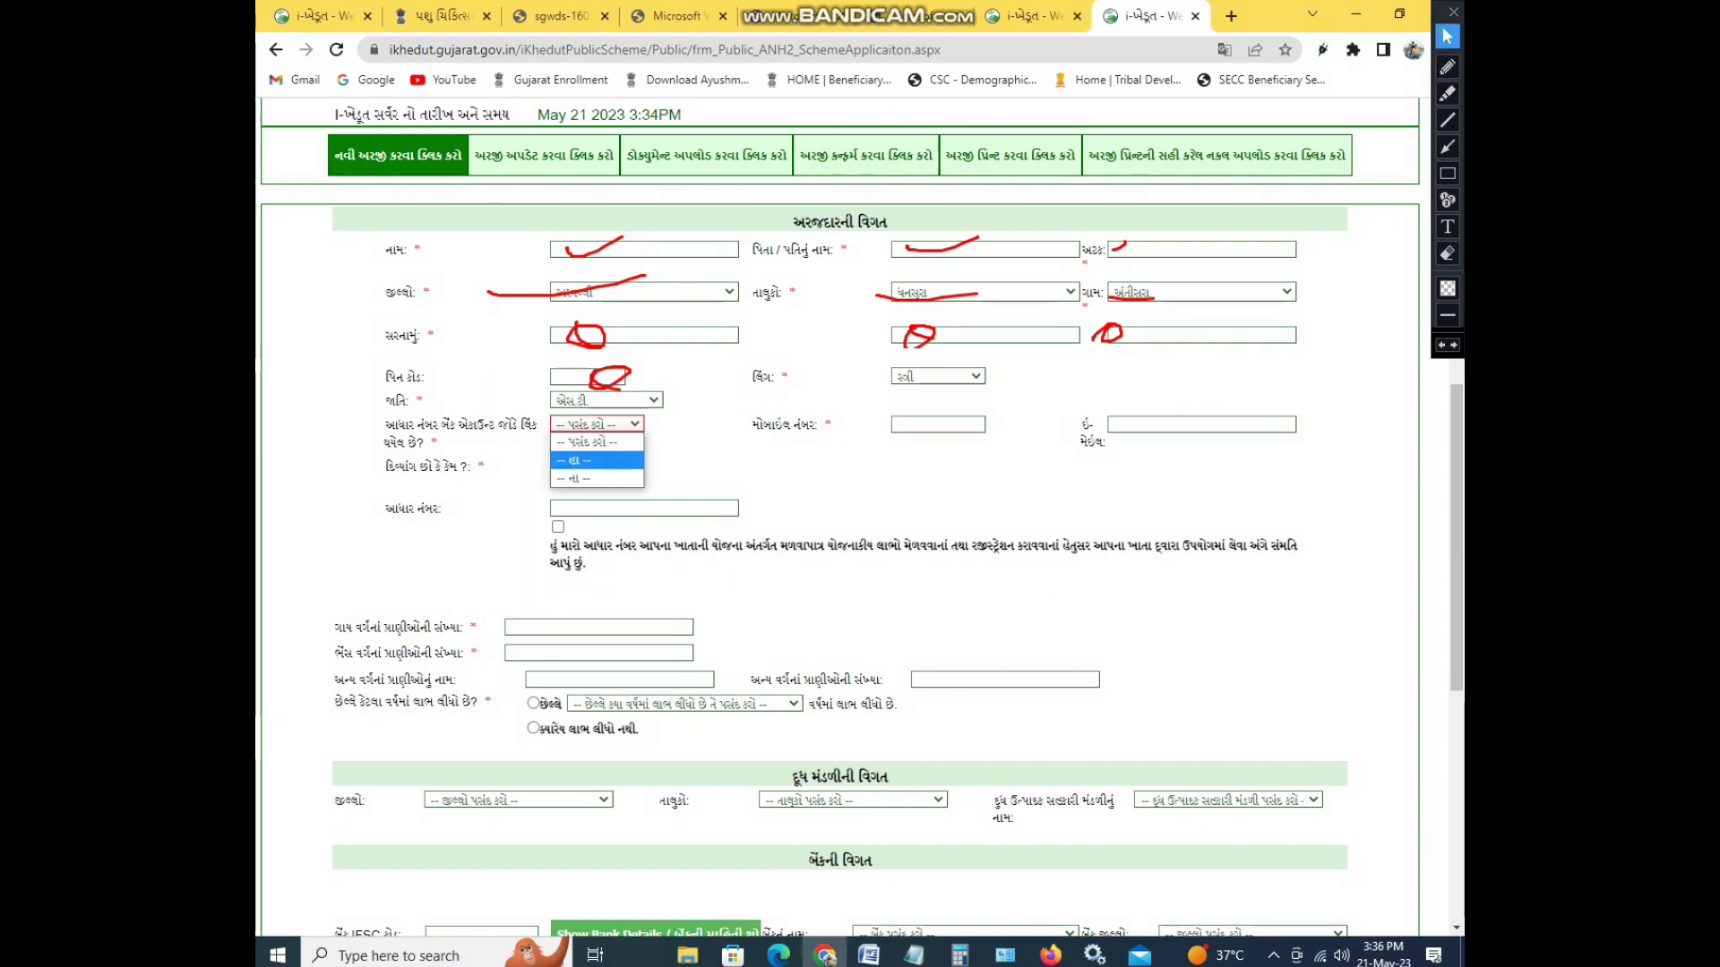
pyautogui.click(573, 461)
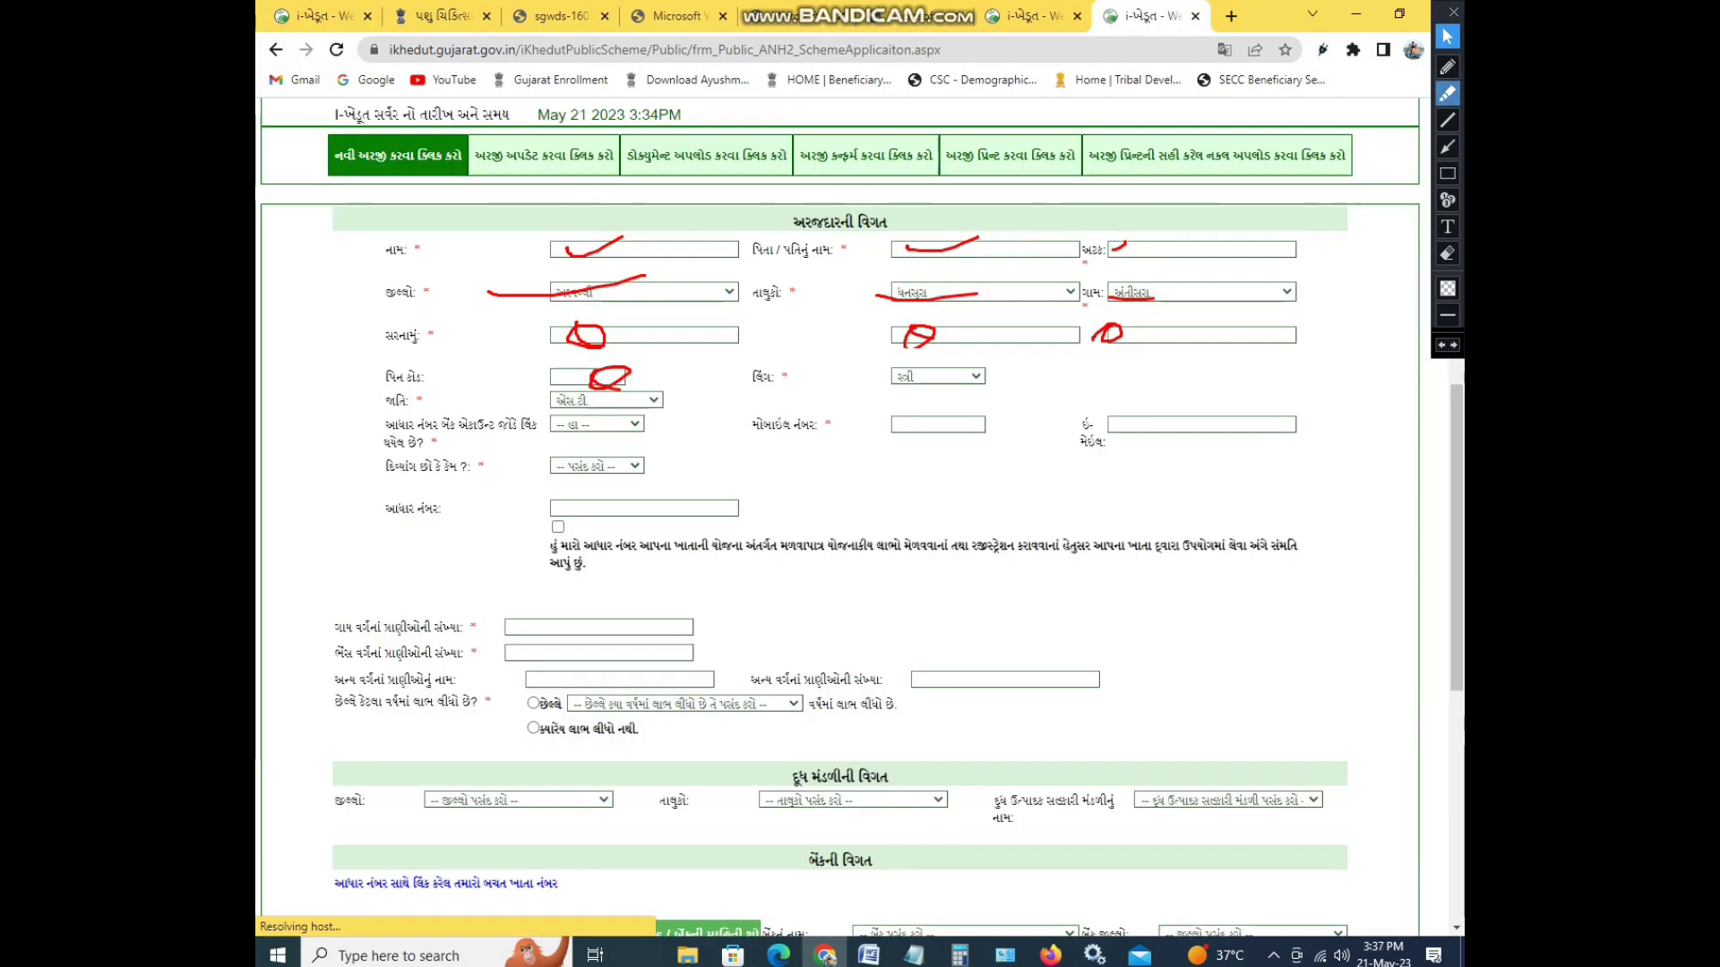
pyautogui.click(1446, 66)
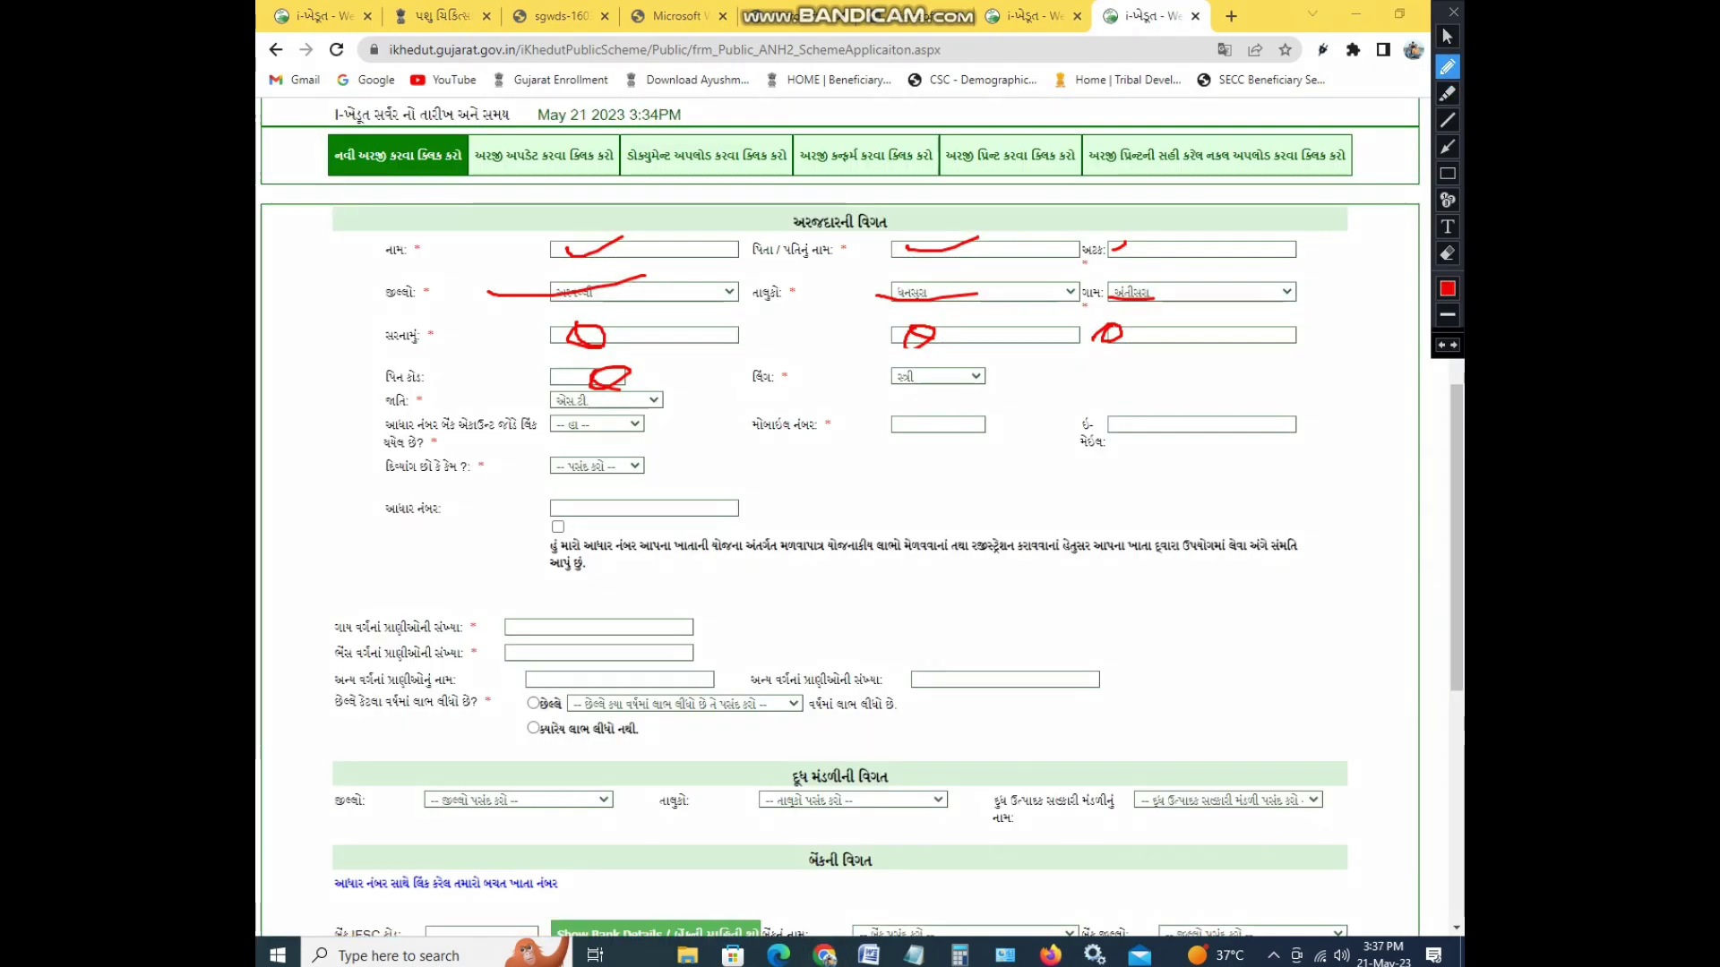
pyautogui.moveTo(865, 430)
pyautogui.mouseDown()
pyautogui.moveTo(958, 439)
pyautogui.moveTo(847, 437)
pyautogui.mouseUp()
pyautogui.moveTo(537, 445)
pyautogui.mouseDown()
pyautogui.moveTo(502, 491)
pyautogui.moveTo(491, 466)
pyautogui.mouseUp()
pyautogui.moveTo(615, 493)
pyautogui.mouseDown()
pyautogui.moveTo(584, 509)
pyautogui.moveTo(663, 491)
pyautogui.mouseUp()
pyautogui.moveTo(566, 519)
pyautogui.mouseDown()
pyautogui.moveTo(547, 537)
pyautogui.moveTo(563, 519)
pyautogui.mouseUp()
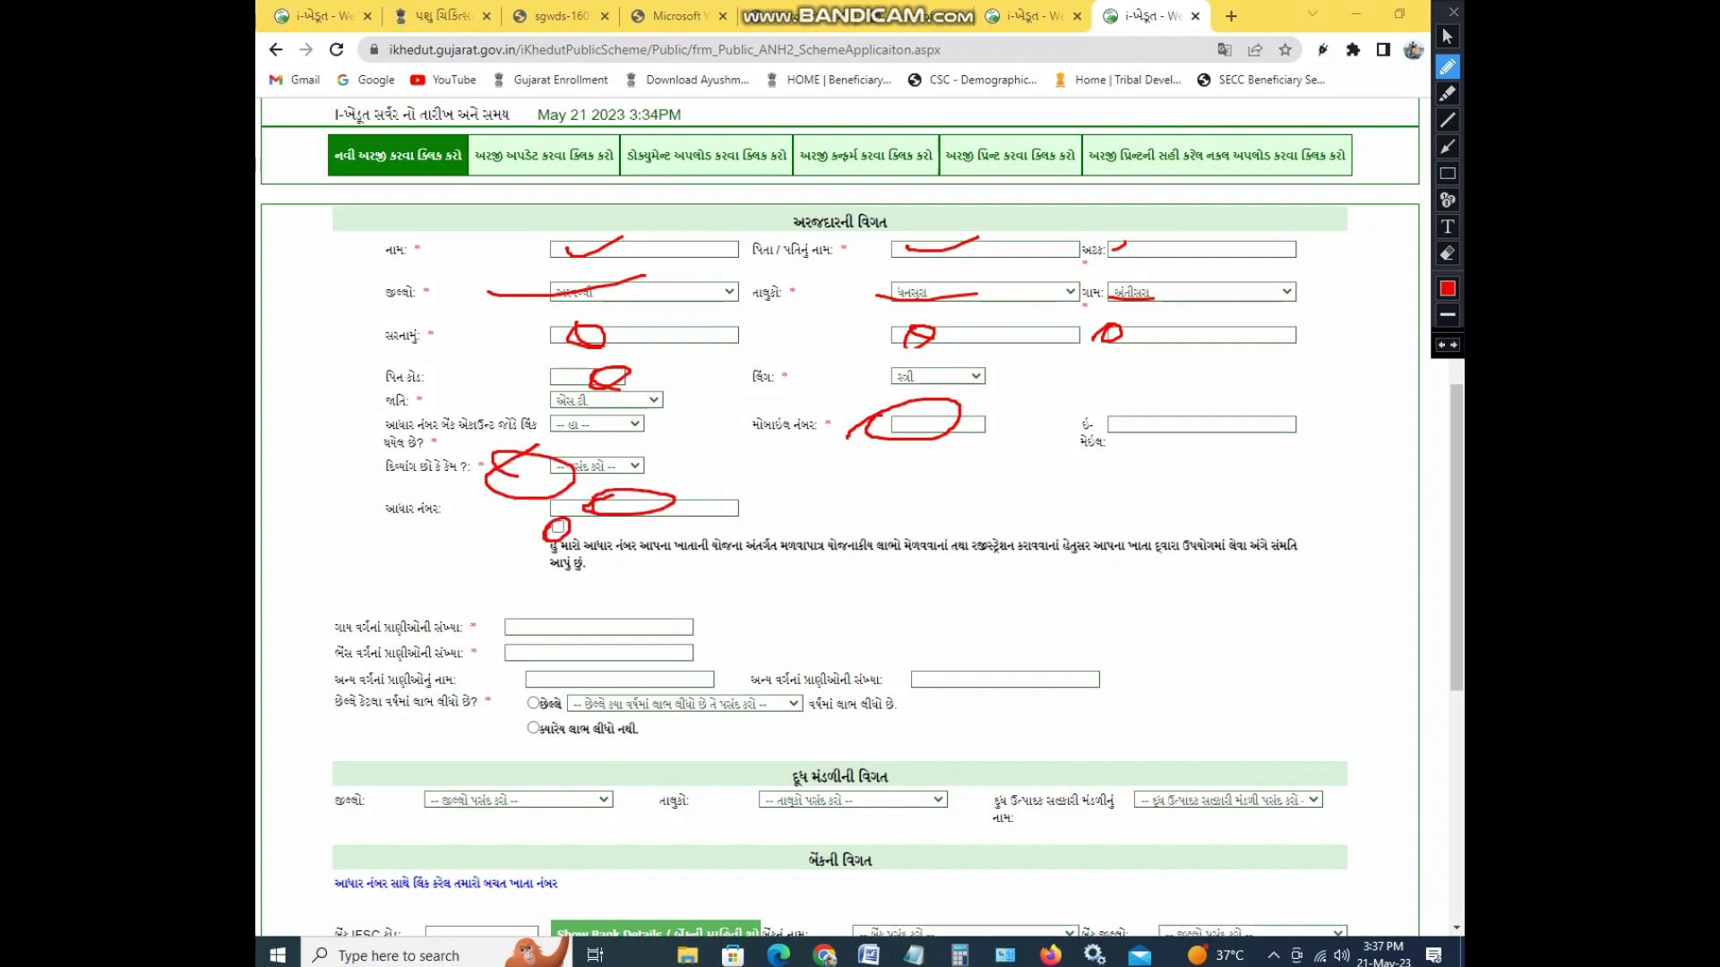
pyautogui.moveTo(535, 618); pyautogui.dragTo(512, 646)
pyautogui.moveTo(627, 677)
pyautogui.mouseDown()
pyautogui.moveTo(611, 686)
pyautogui.moveTo(624, 670)
pyautogui.mouseUp()
pyautogui.moveTo(935, 670); pyautogui.dragTo(943, 682)
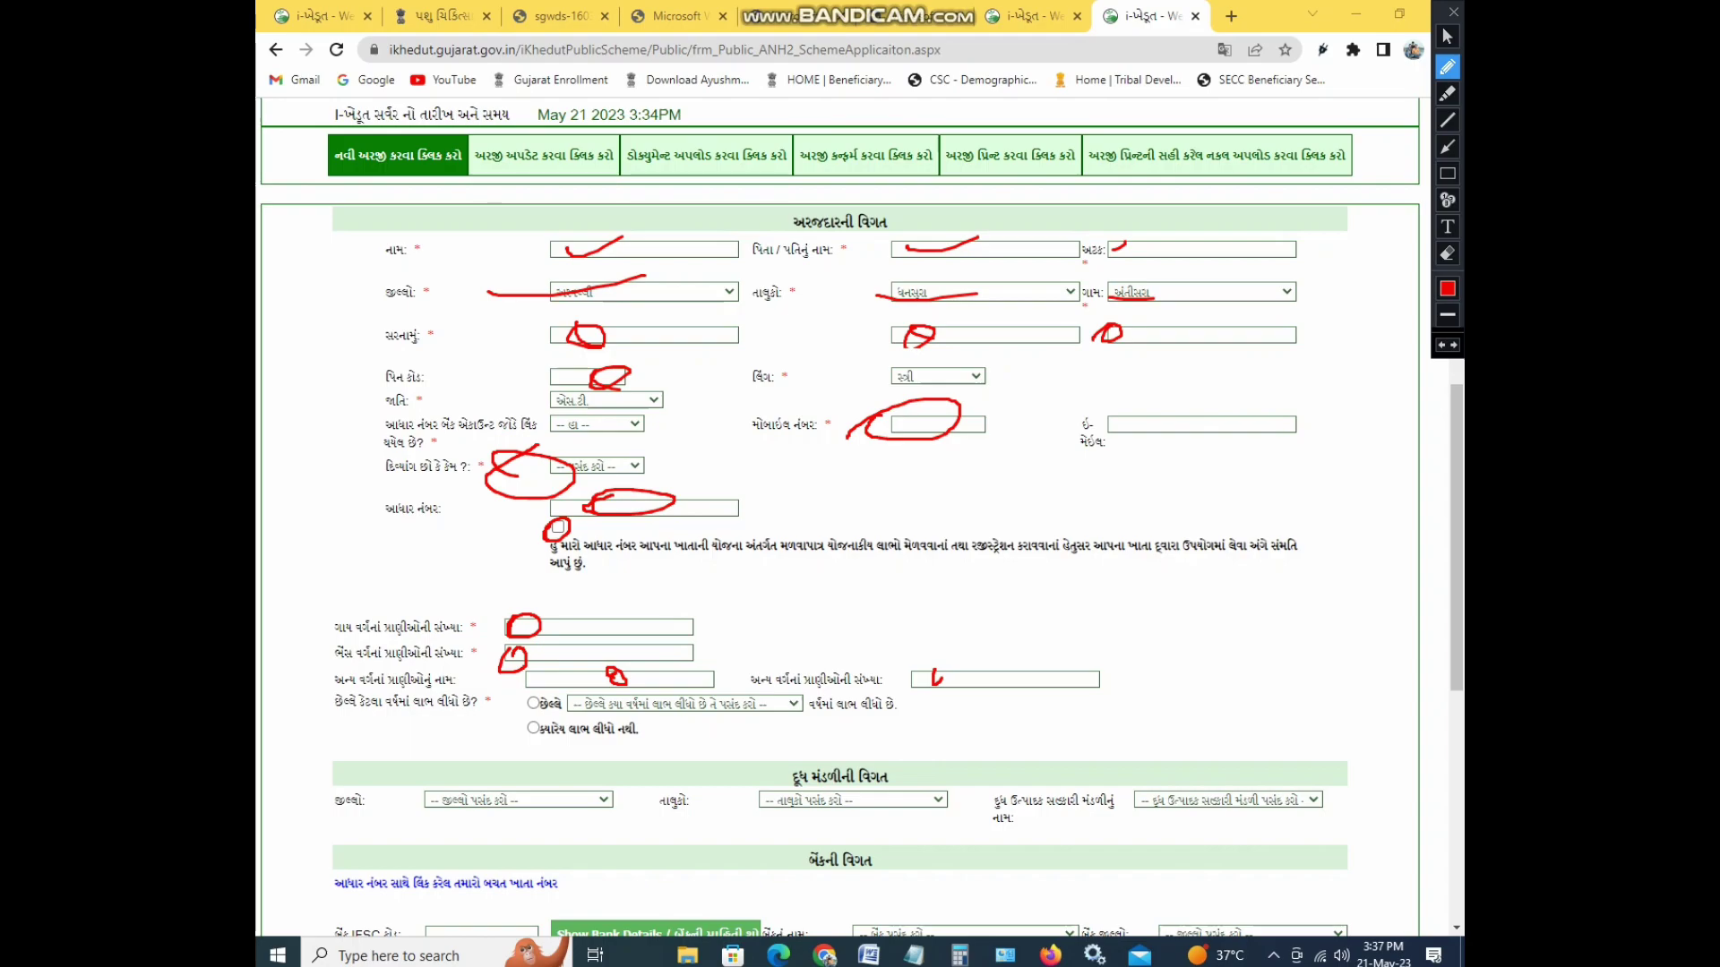
pyautogui.moveTo(536, 713)
pyautogui.mouseDown()
pyautogui.moveTo(523, 735)
pyautogui.moveTo(526, 710)
pyautogui.mouseUp()
pyautogui.click(1446, 254)
pyautogui.click(1446, 253)
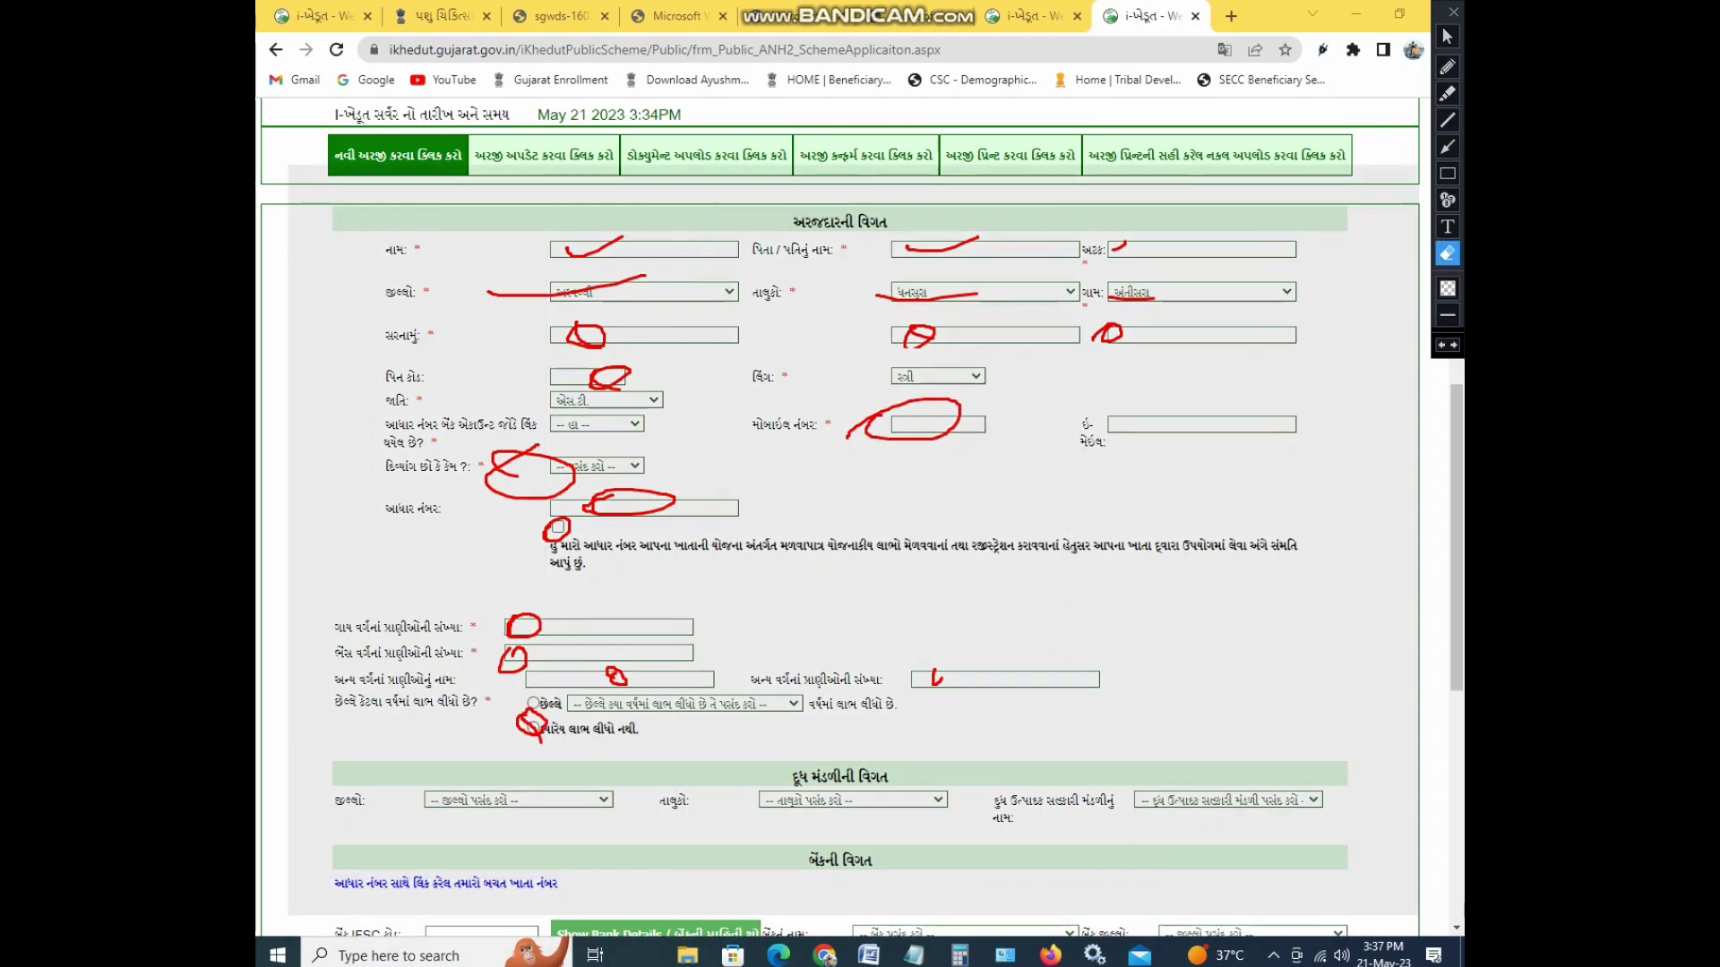
pyautogui.click(1446, 36)
# - Set the milk society district to અરવલ્લી
pyautogui.scroll(-2, 842, 511)
pyautogui.scroll(-5, 842, 510)
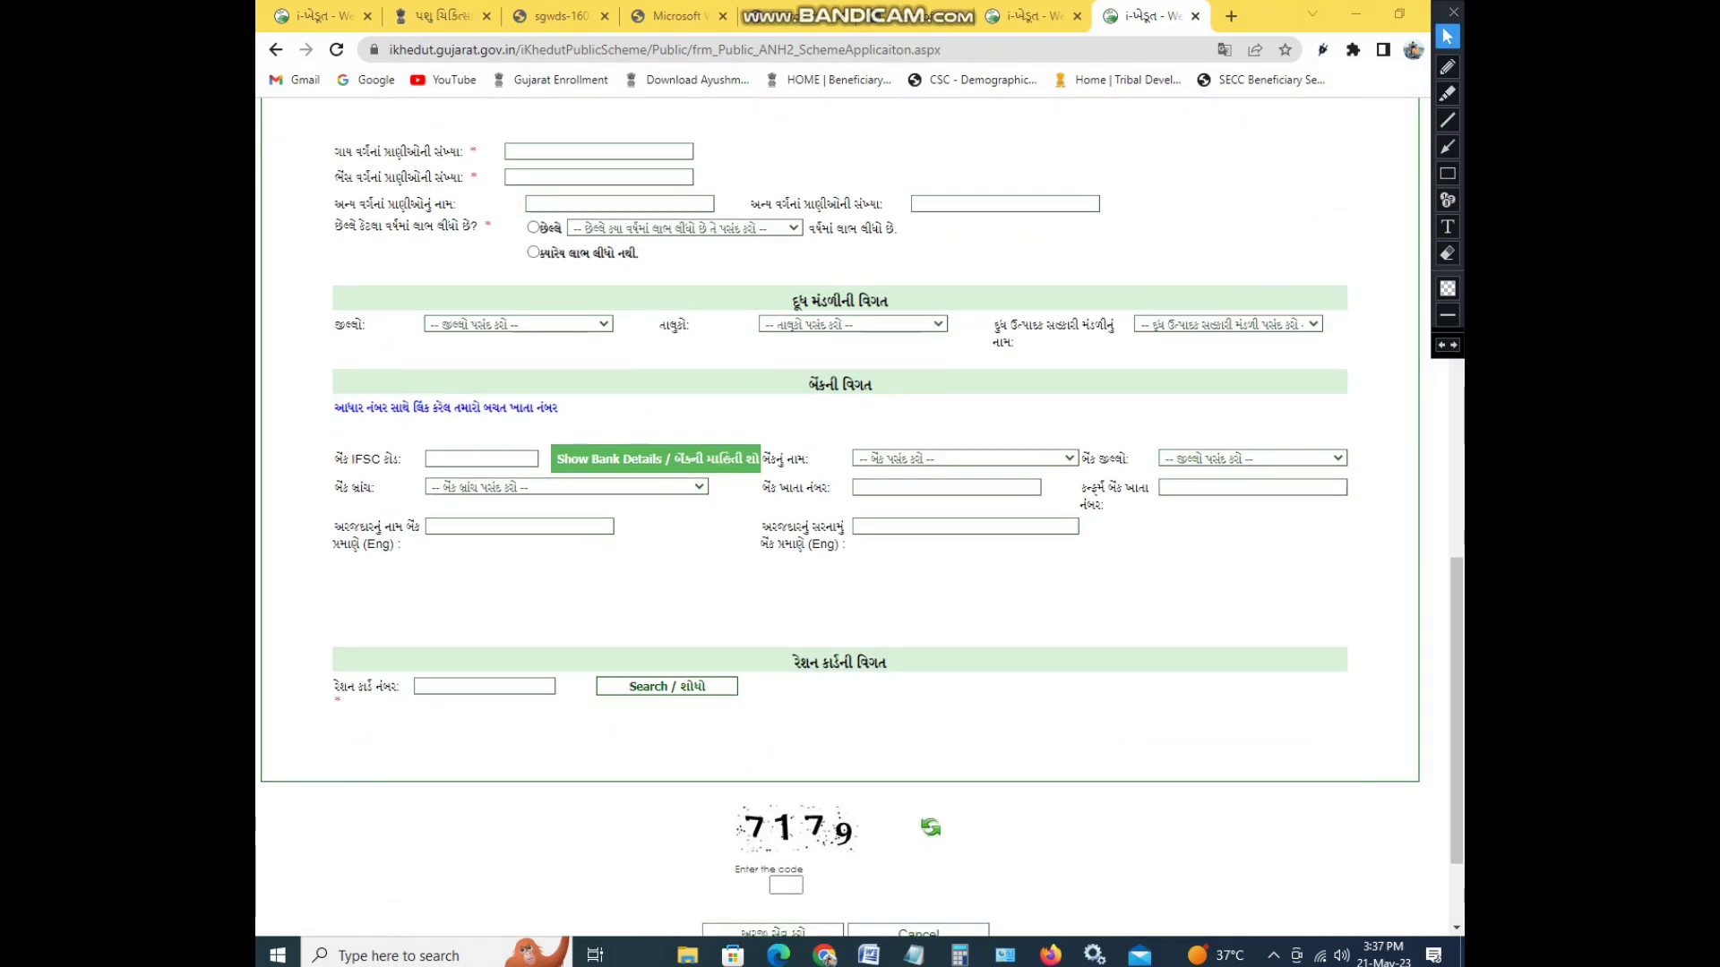
pyautogui.click(518, 325)
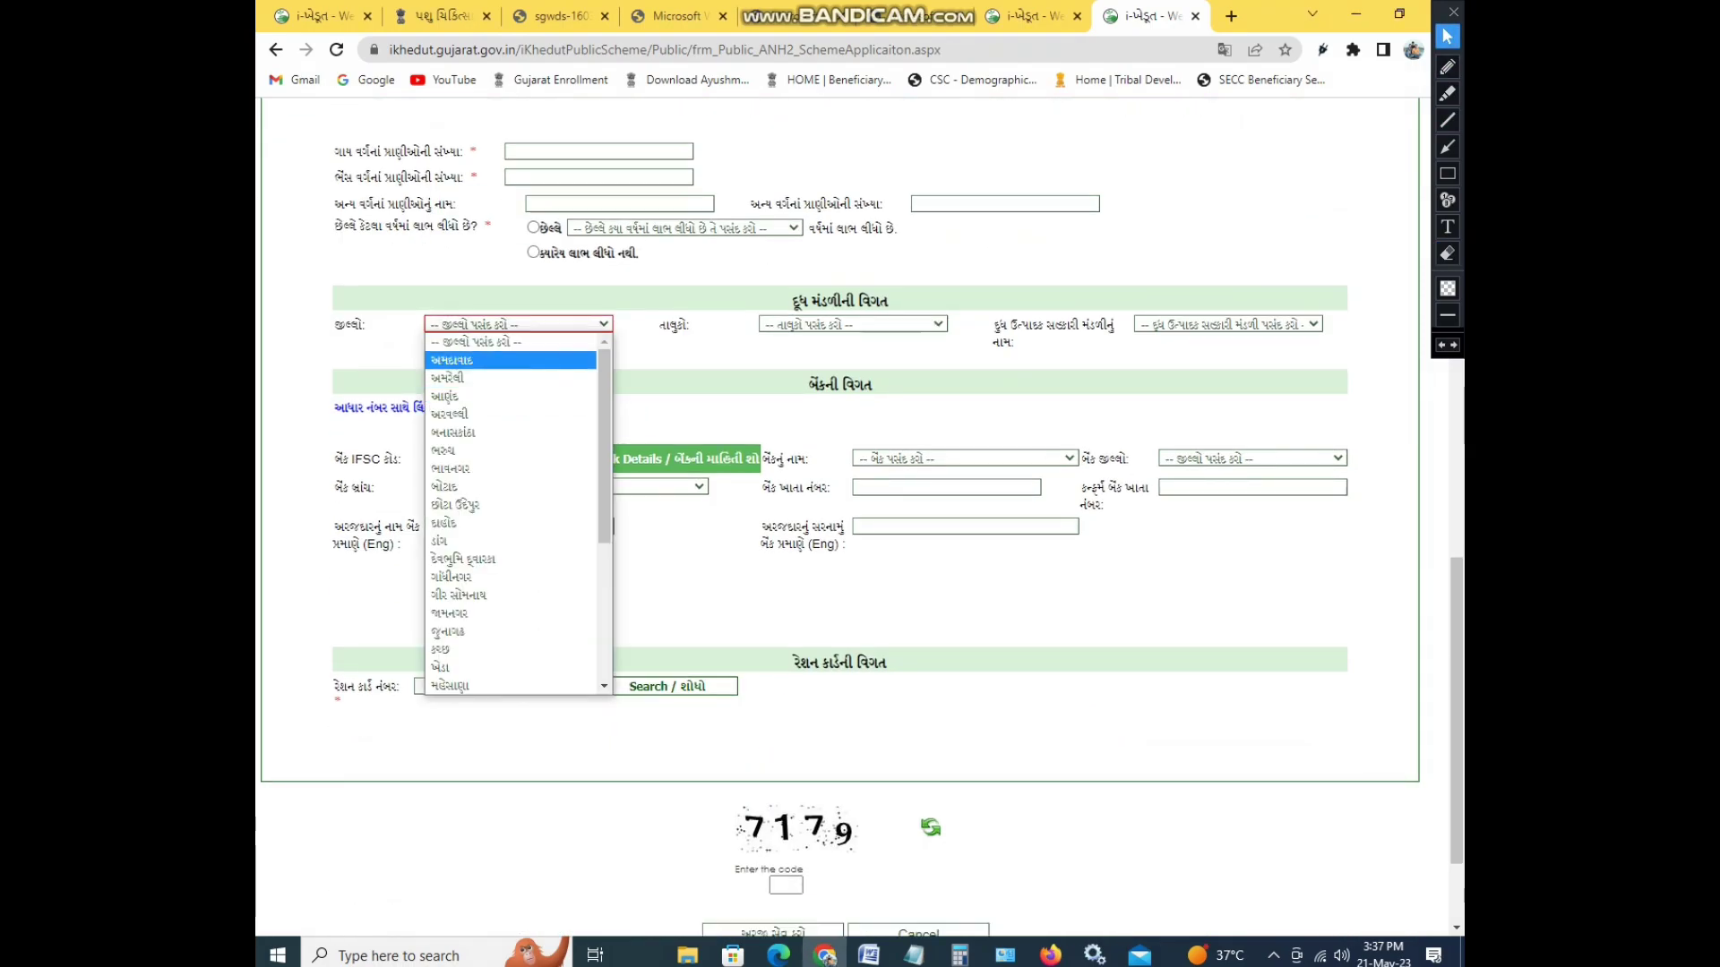
pyautogui.scroll(-5, 510, 450)
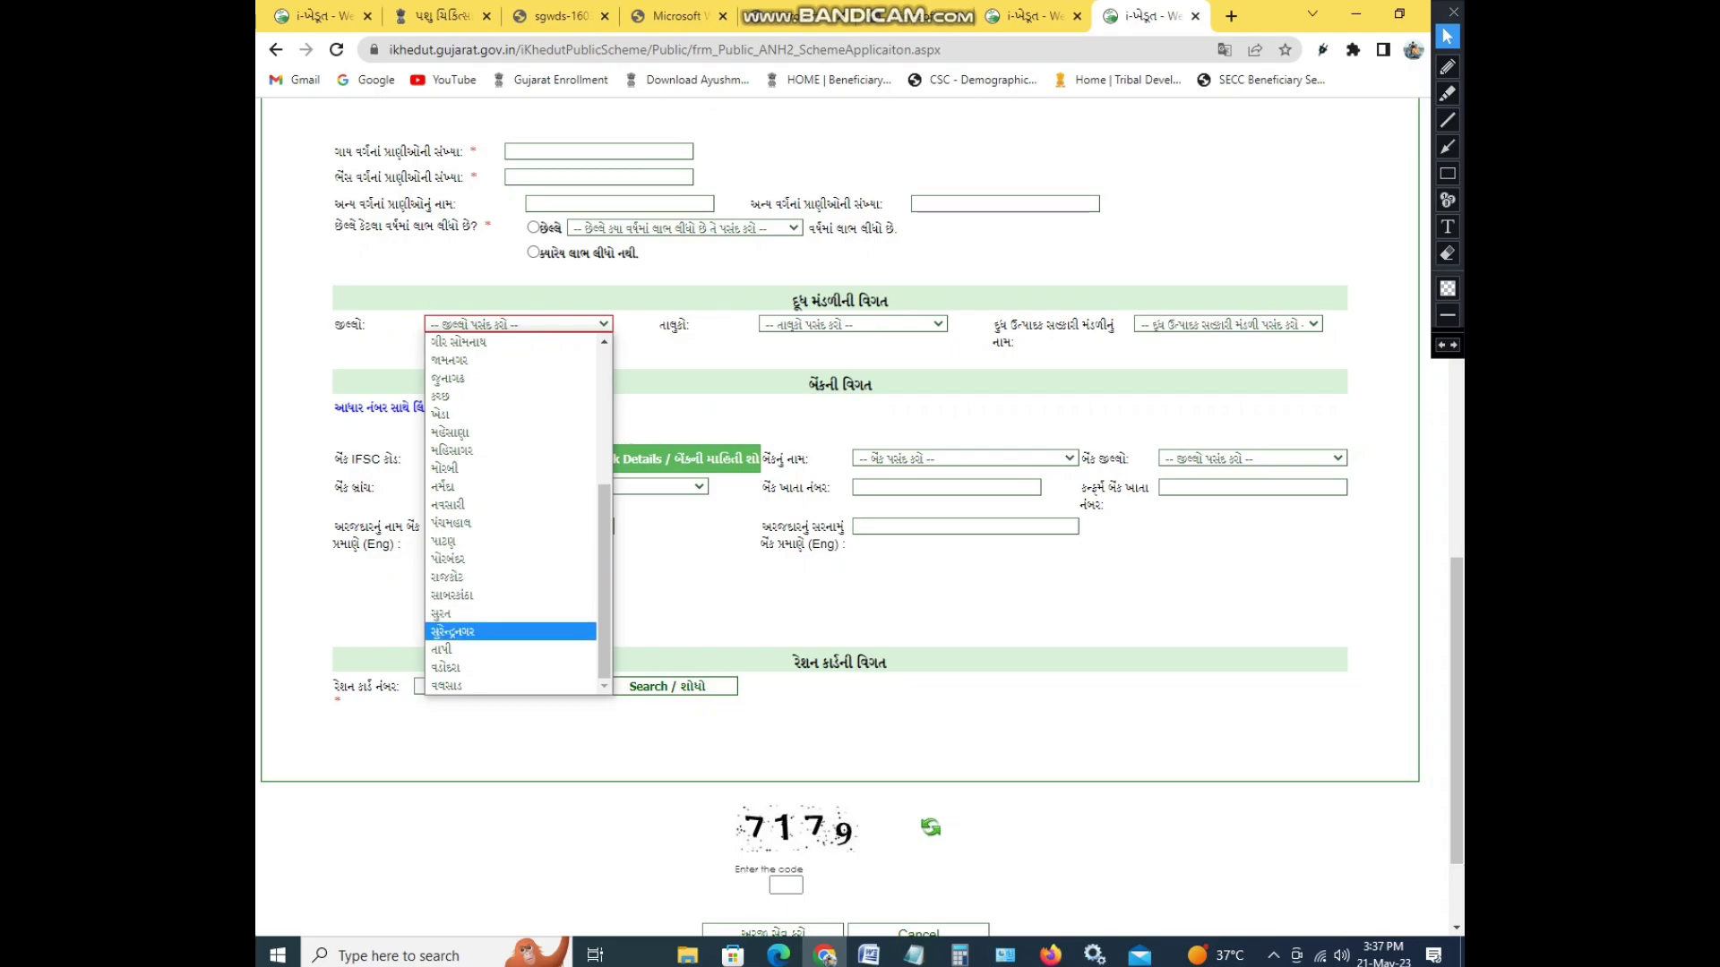
pyautogui.scroll(5, 510, 511)
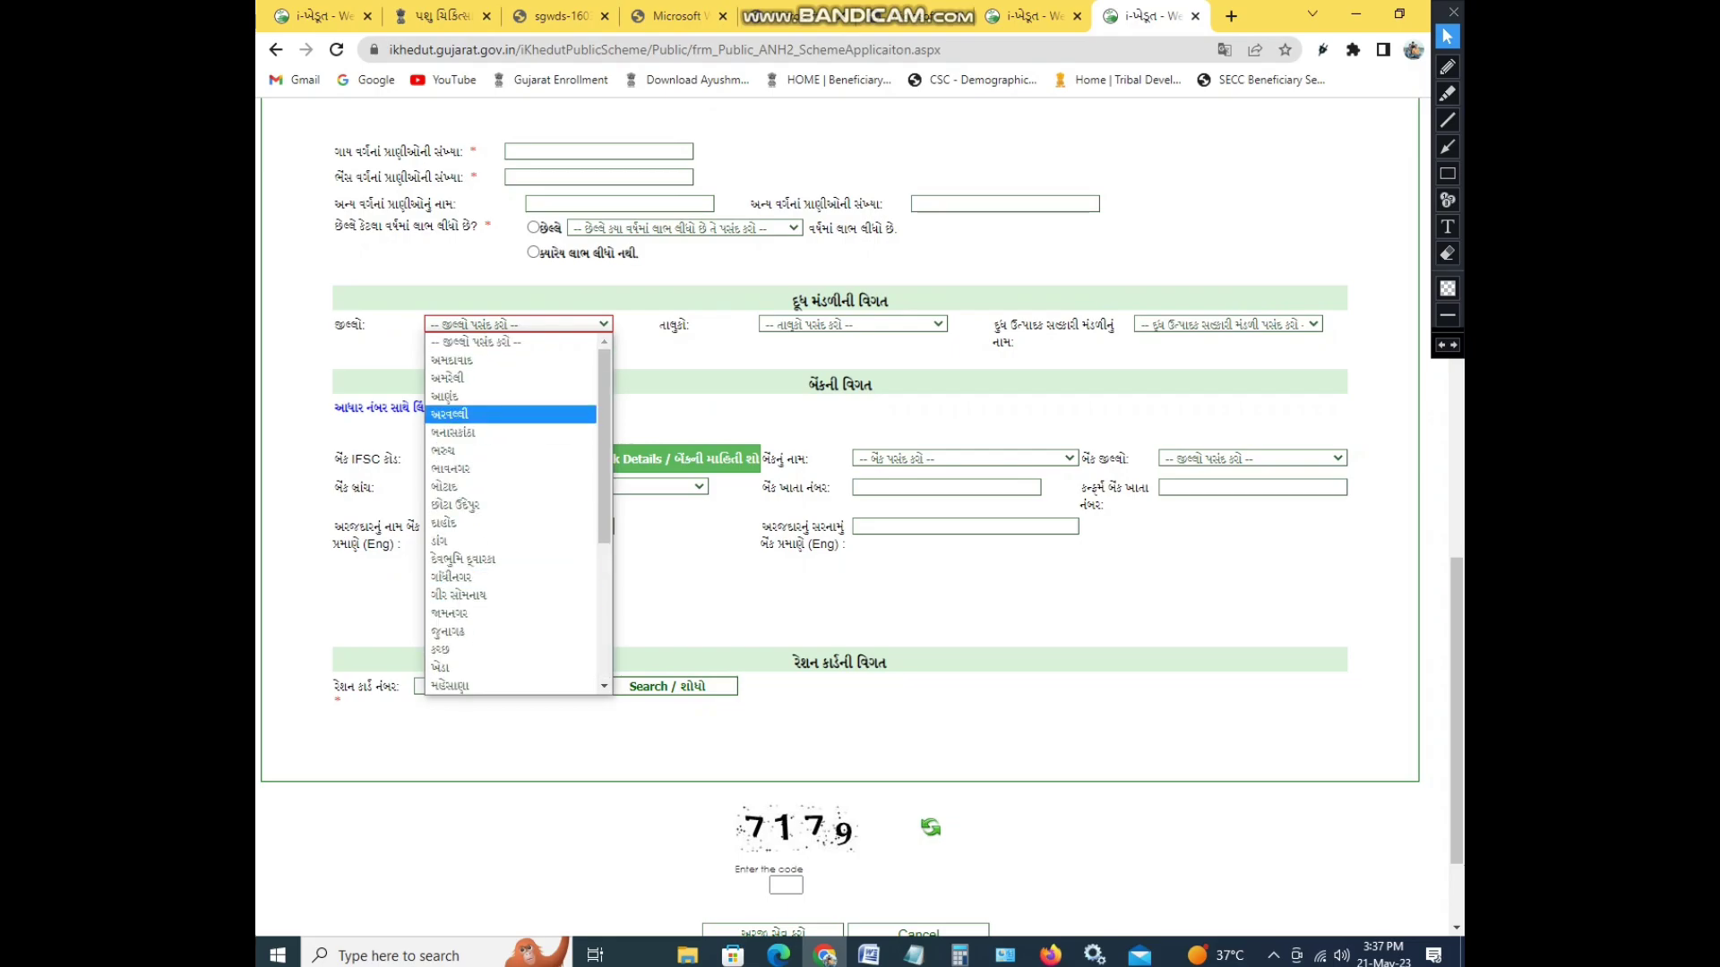
pyautogui.click(450, 414)
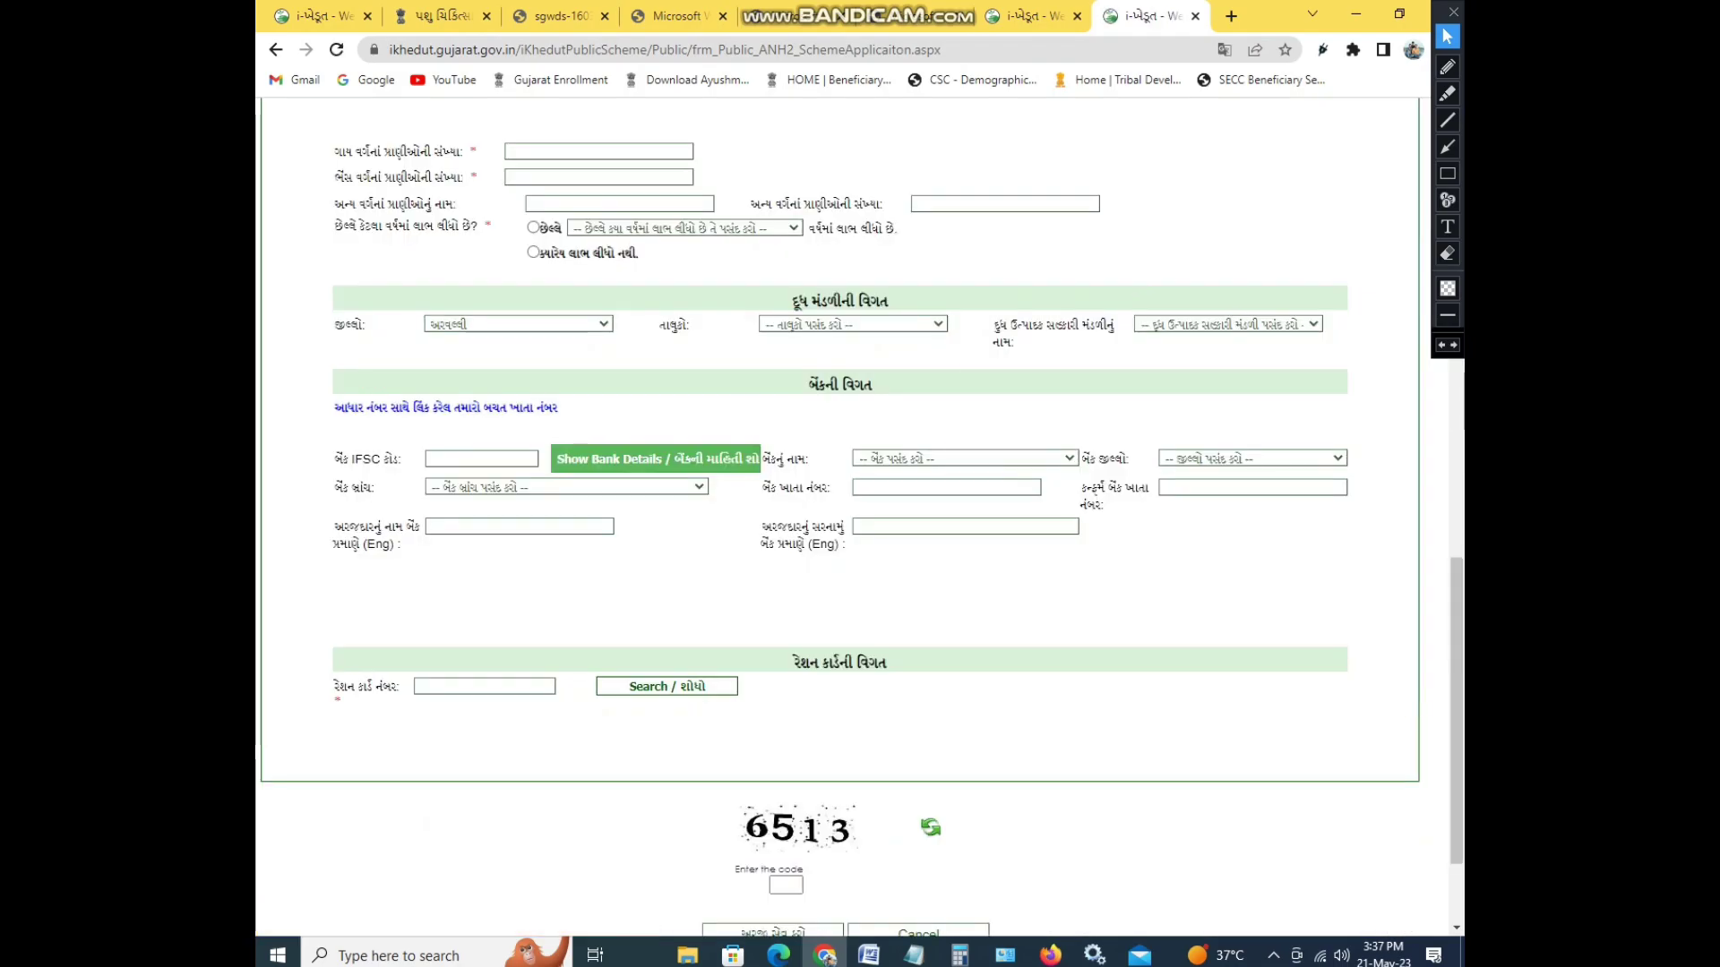
# - Choose ધનસુરા as the milk society taluka, leaving the dairy society unselected
pyautogui.click(853, 324)
pyautogui.click(806, 356)
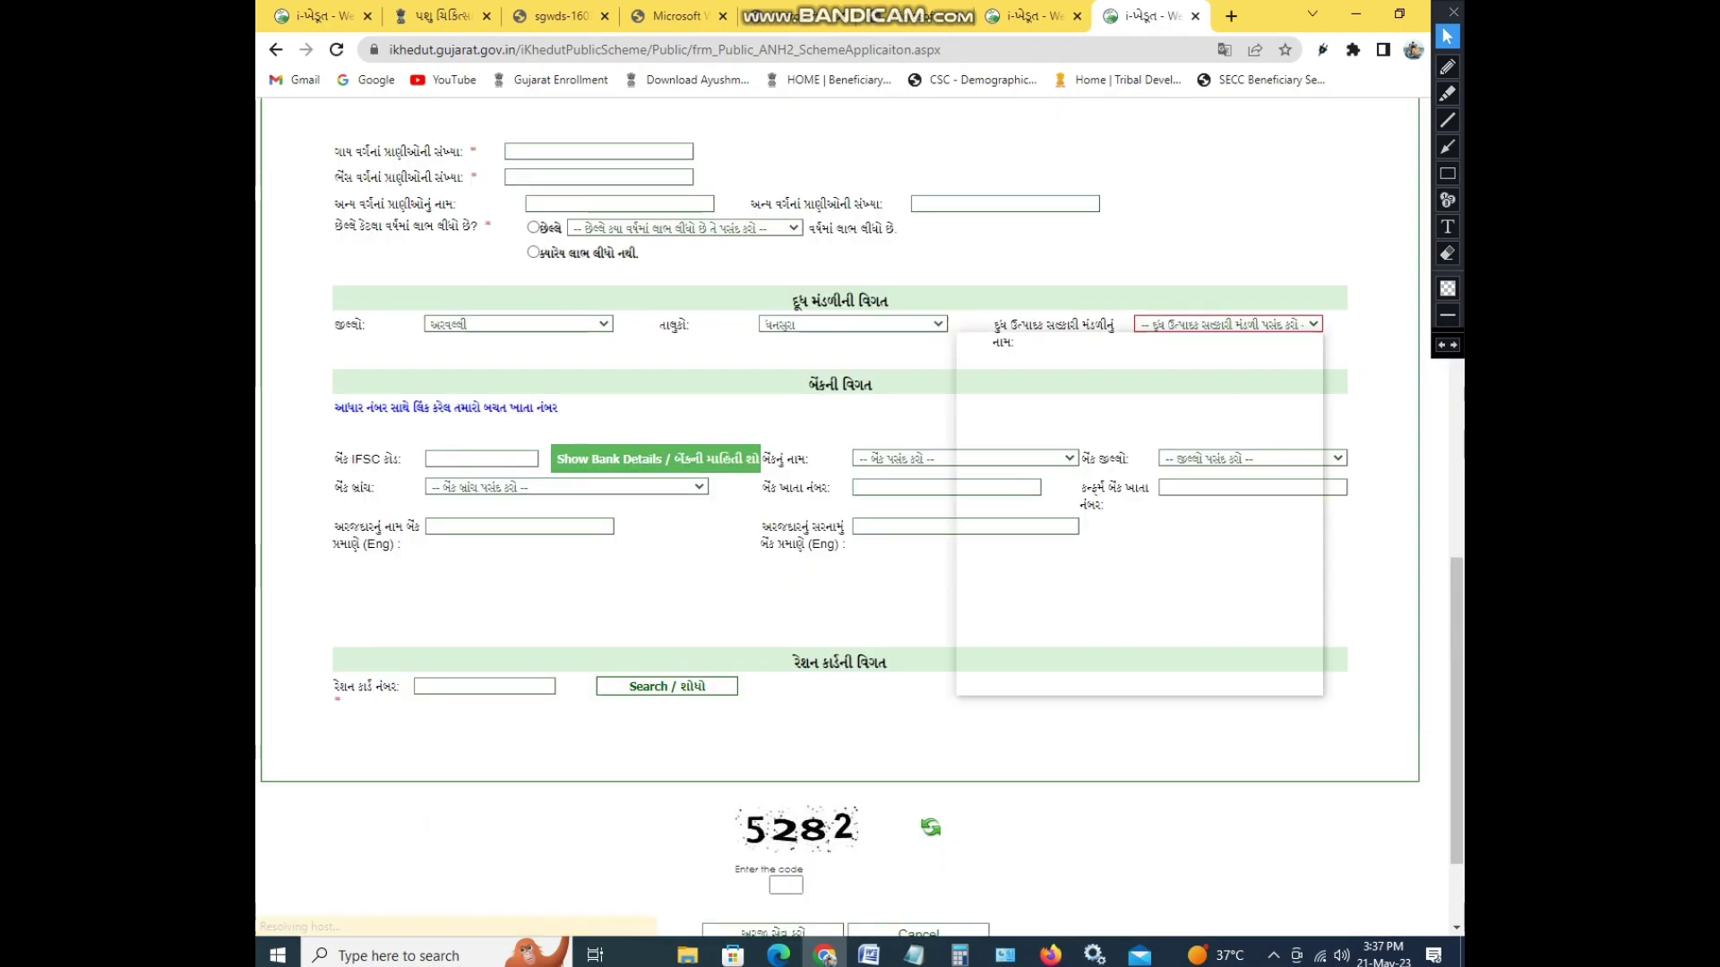
pyautogui.click(1227, 324)
pyautogui.scroll(-20, 1133, 513)
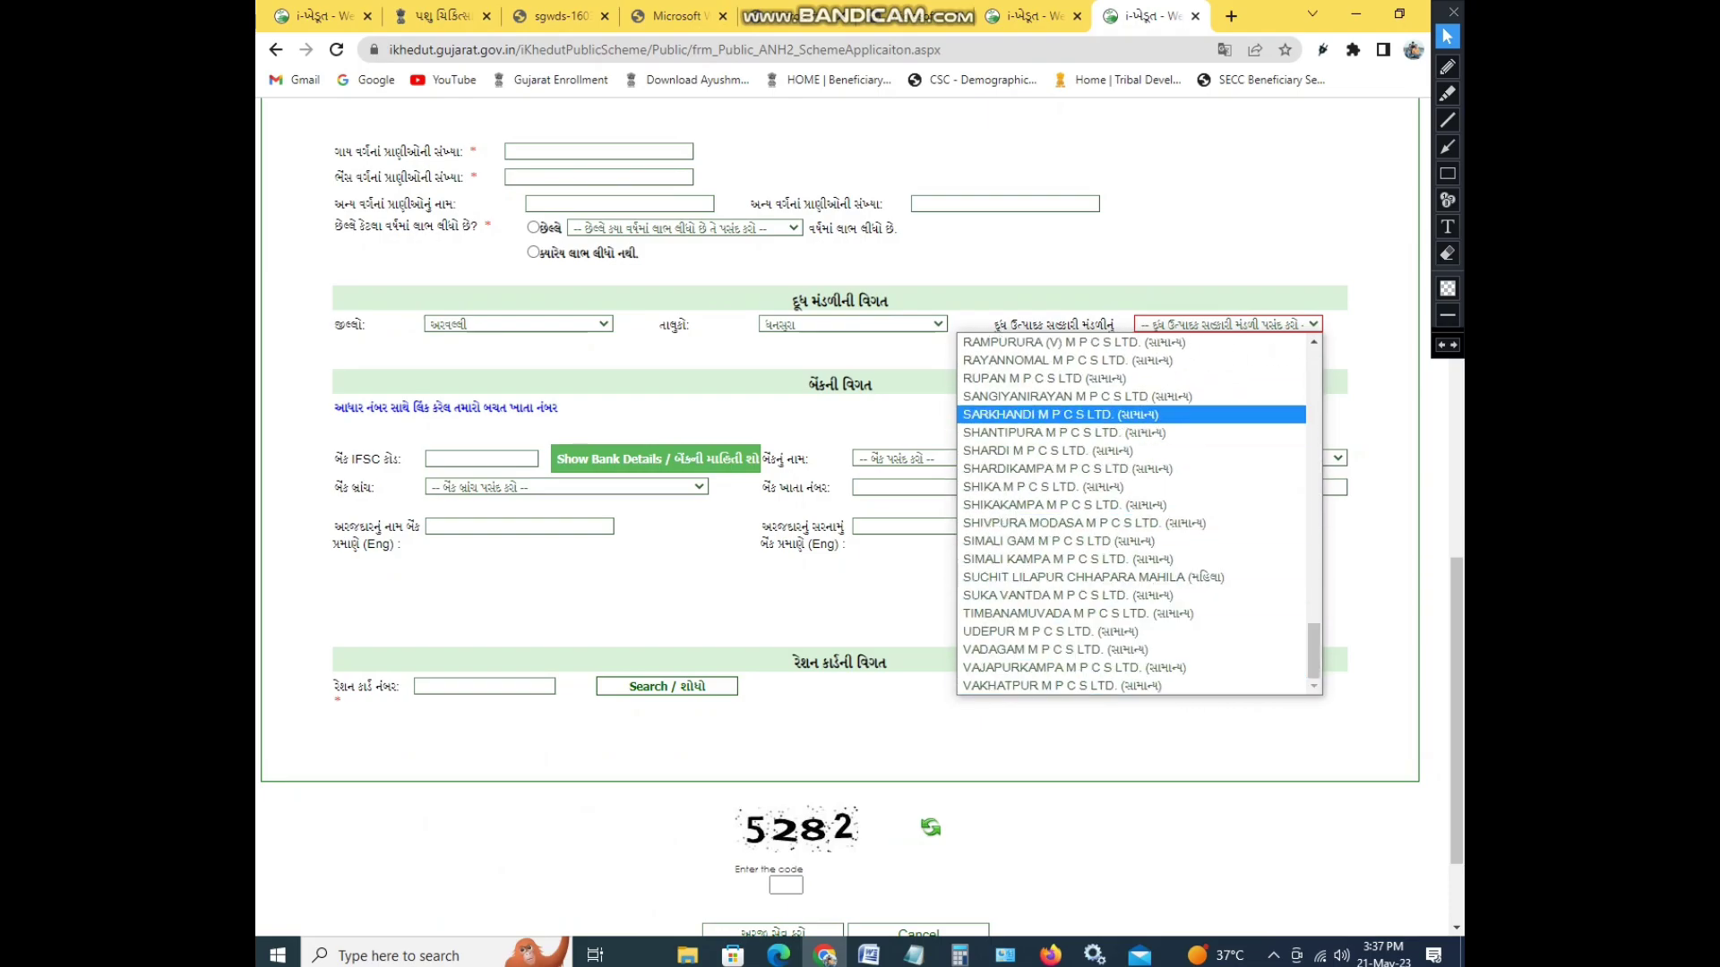
pyautogui.click(481, 458)
pyautogui.click(481, 459)
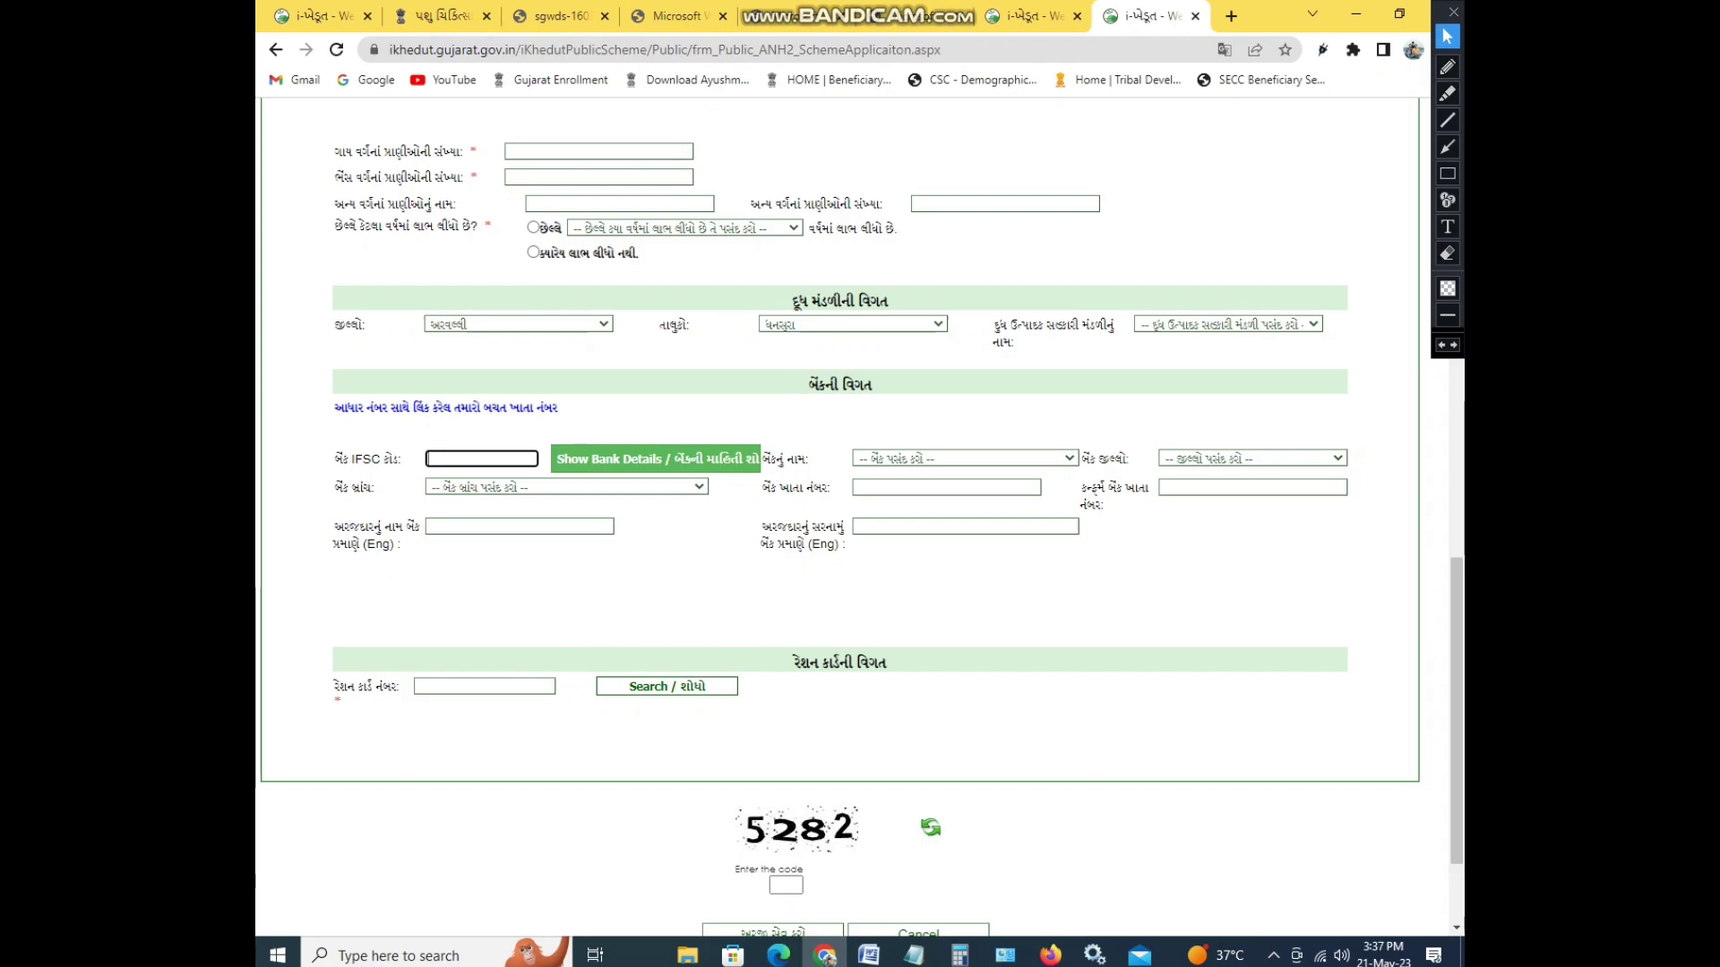
pyautogui.click(1448, 173)
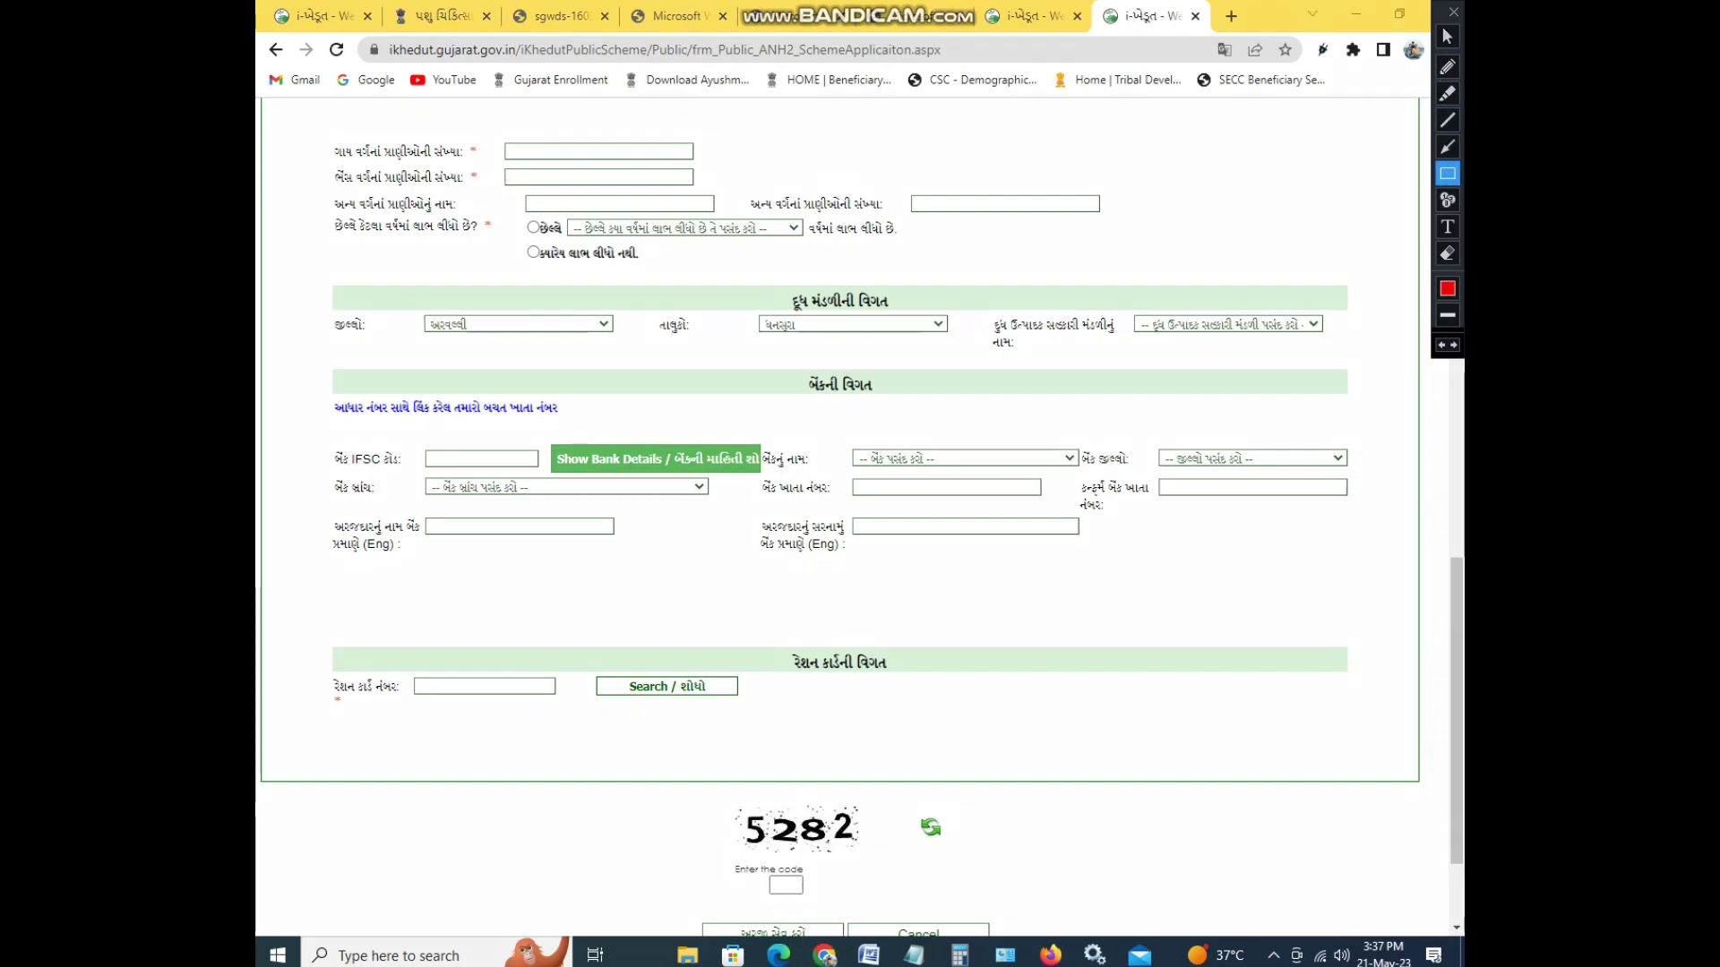
pyautogui.moveTo(300, 367)
pyautogui.mouseDown()
pyautogui.moveTo(388, 422)
pyautogui.moveTo(593, 433)
pyautogui.mouseUp()
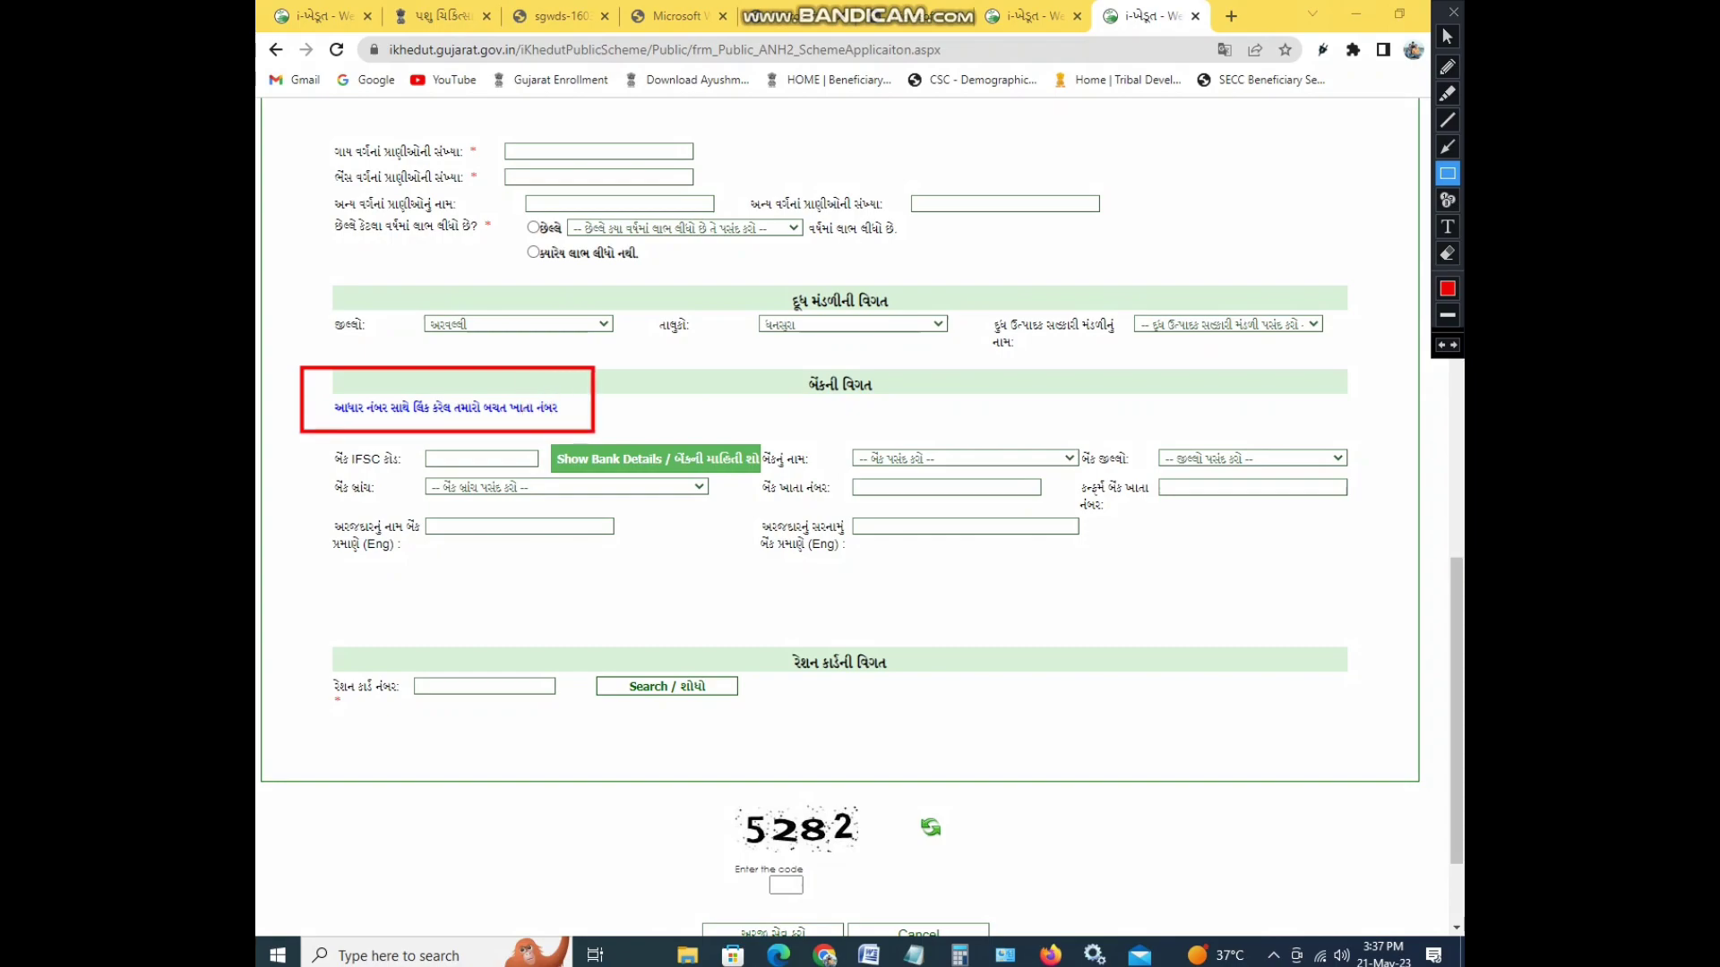
pyautogui.click(1447, 36)
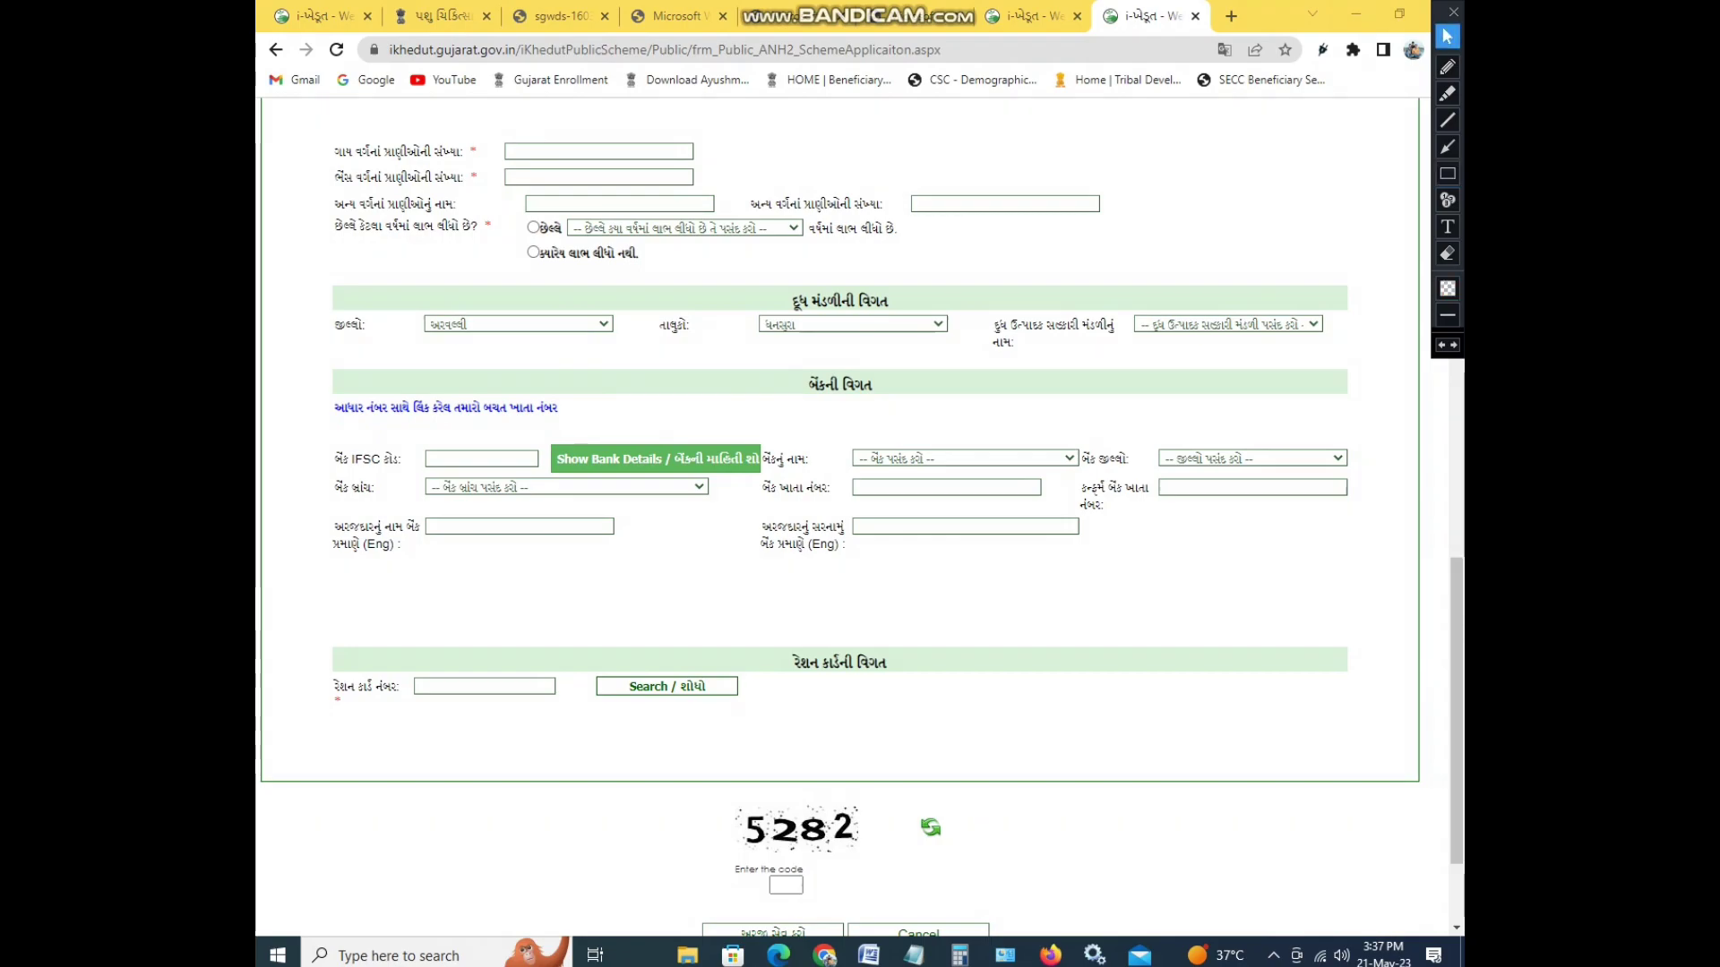
pyautogui.click(481, 459)
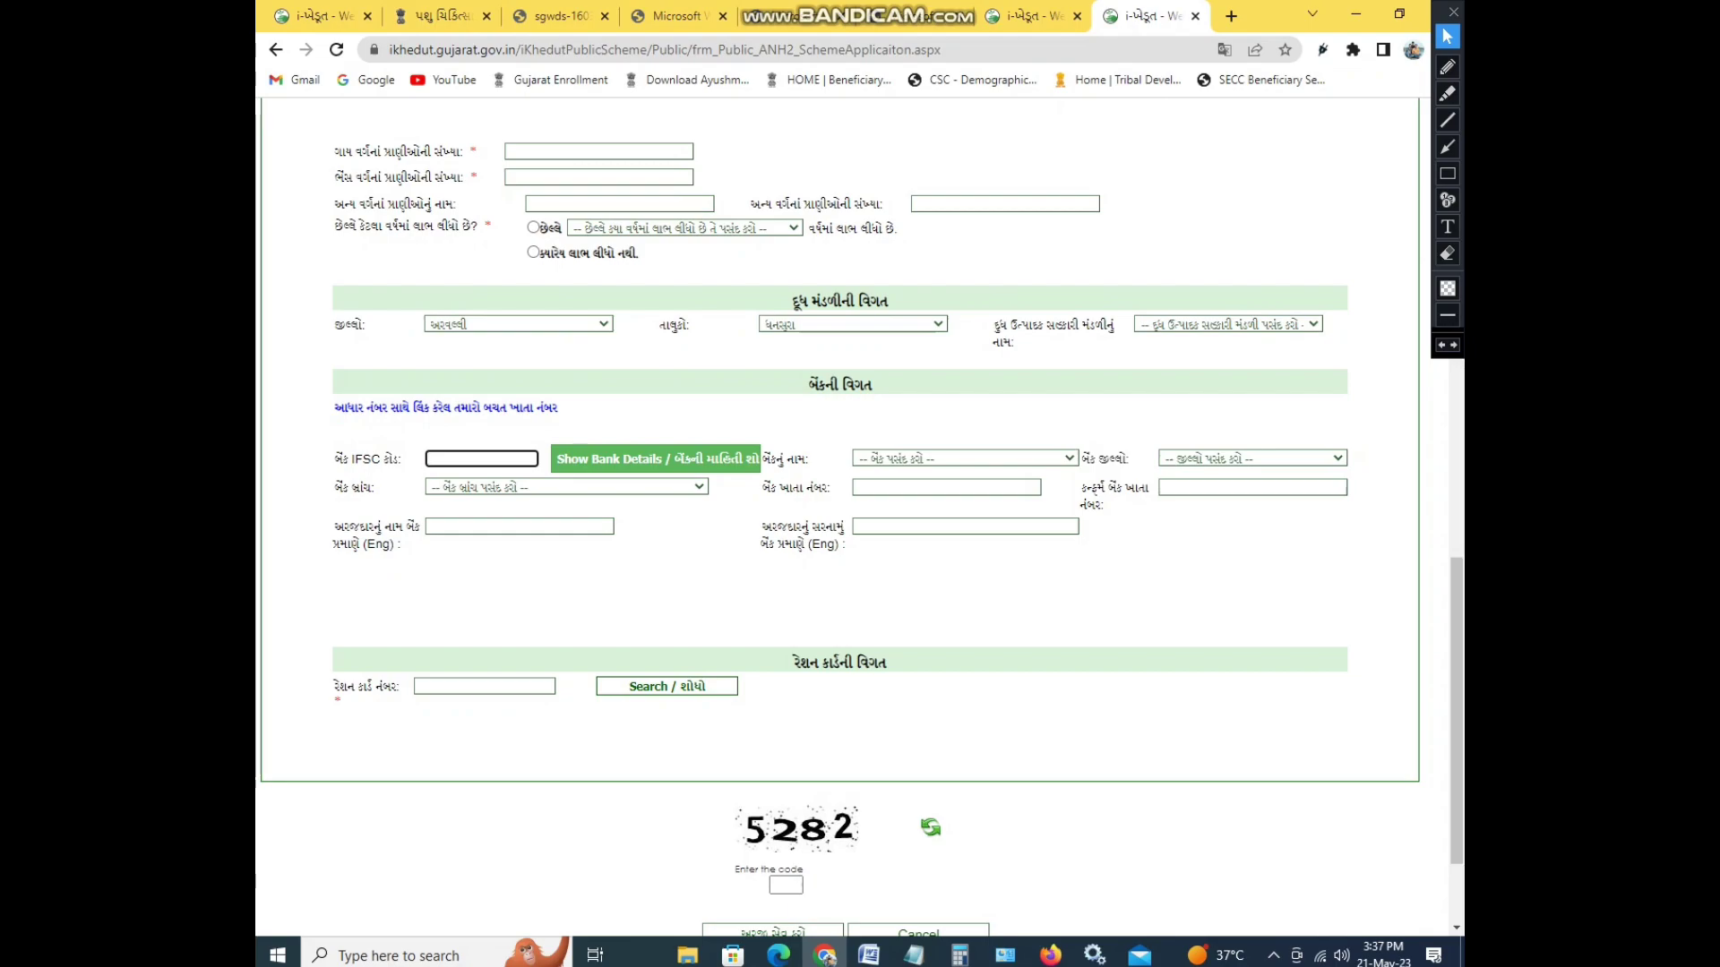
# - Try IFSC BARB0VAEHVA, dismiss the alert and inspect the bank, district and branch lists
pyautogui.write('barb')
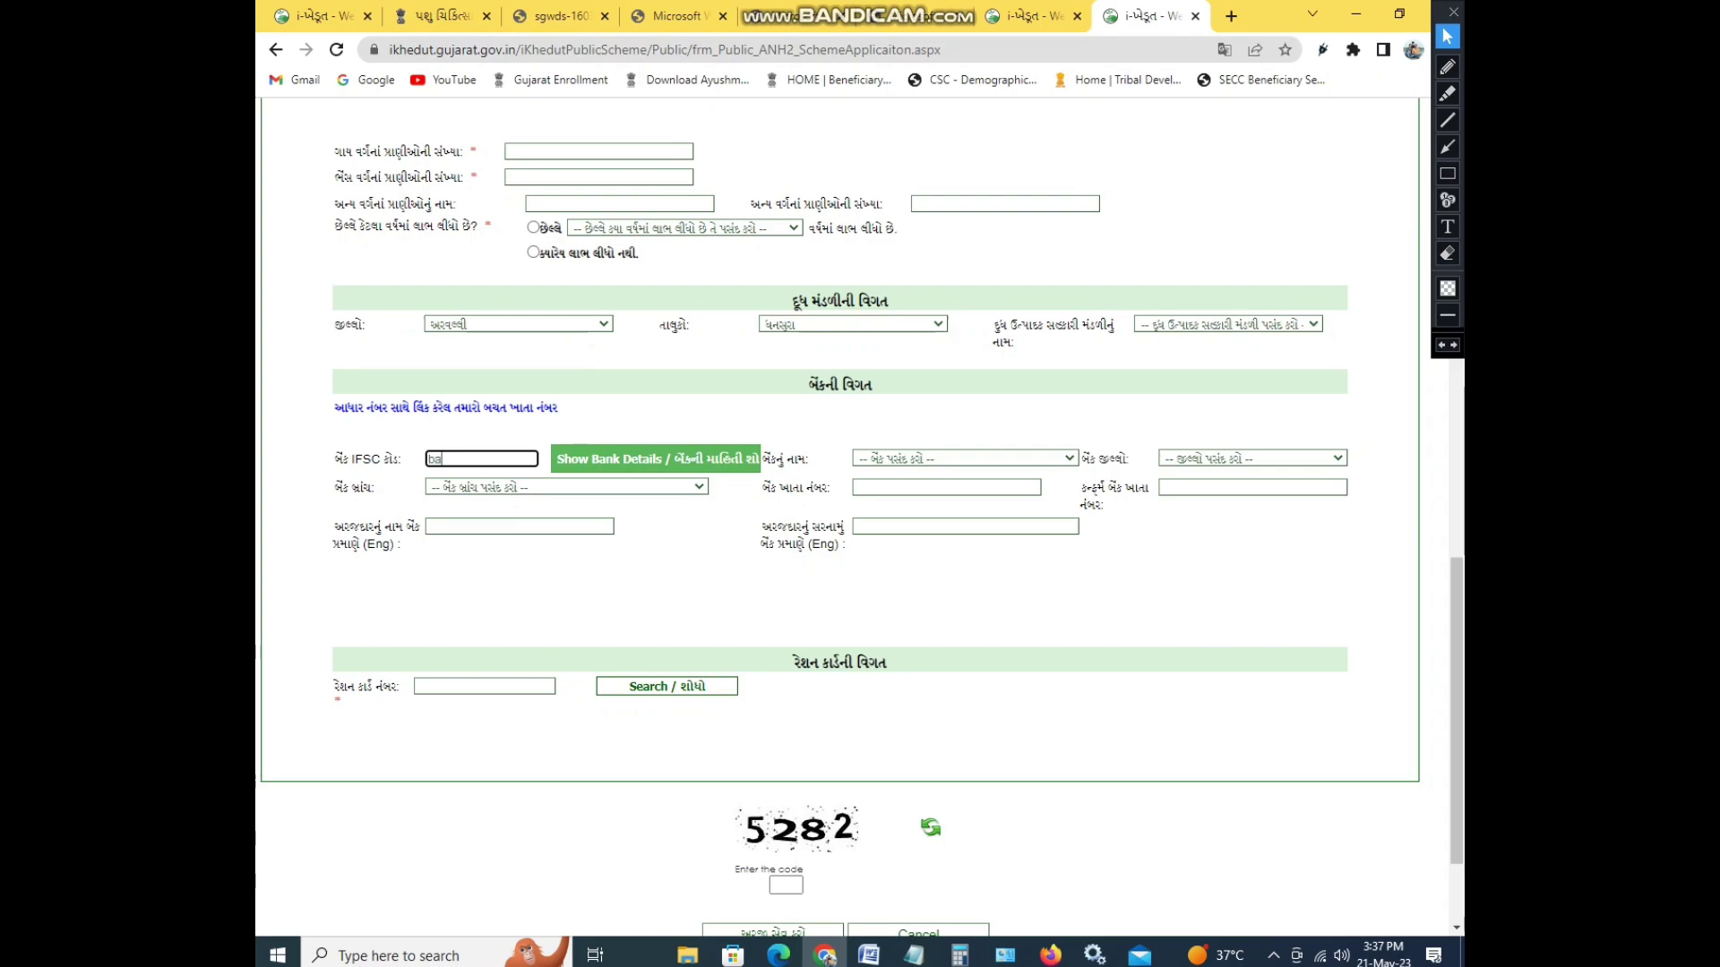
pyautogui.press('BackSpace')
pyautogui.press('BackSpace')
pyautogui.press('BackSpace')
pyautogui.write('BARB0VAEHVA')
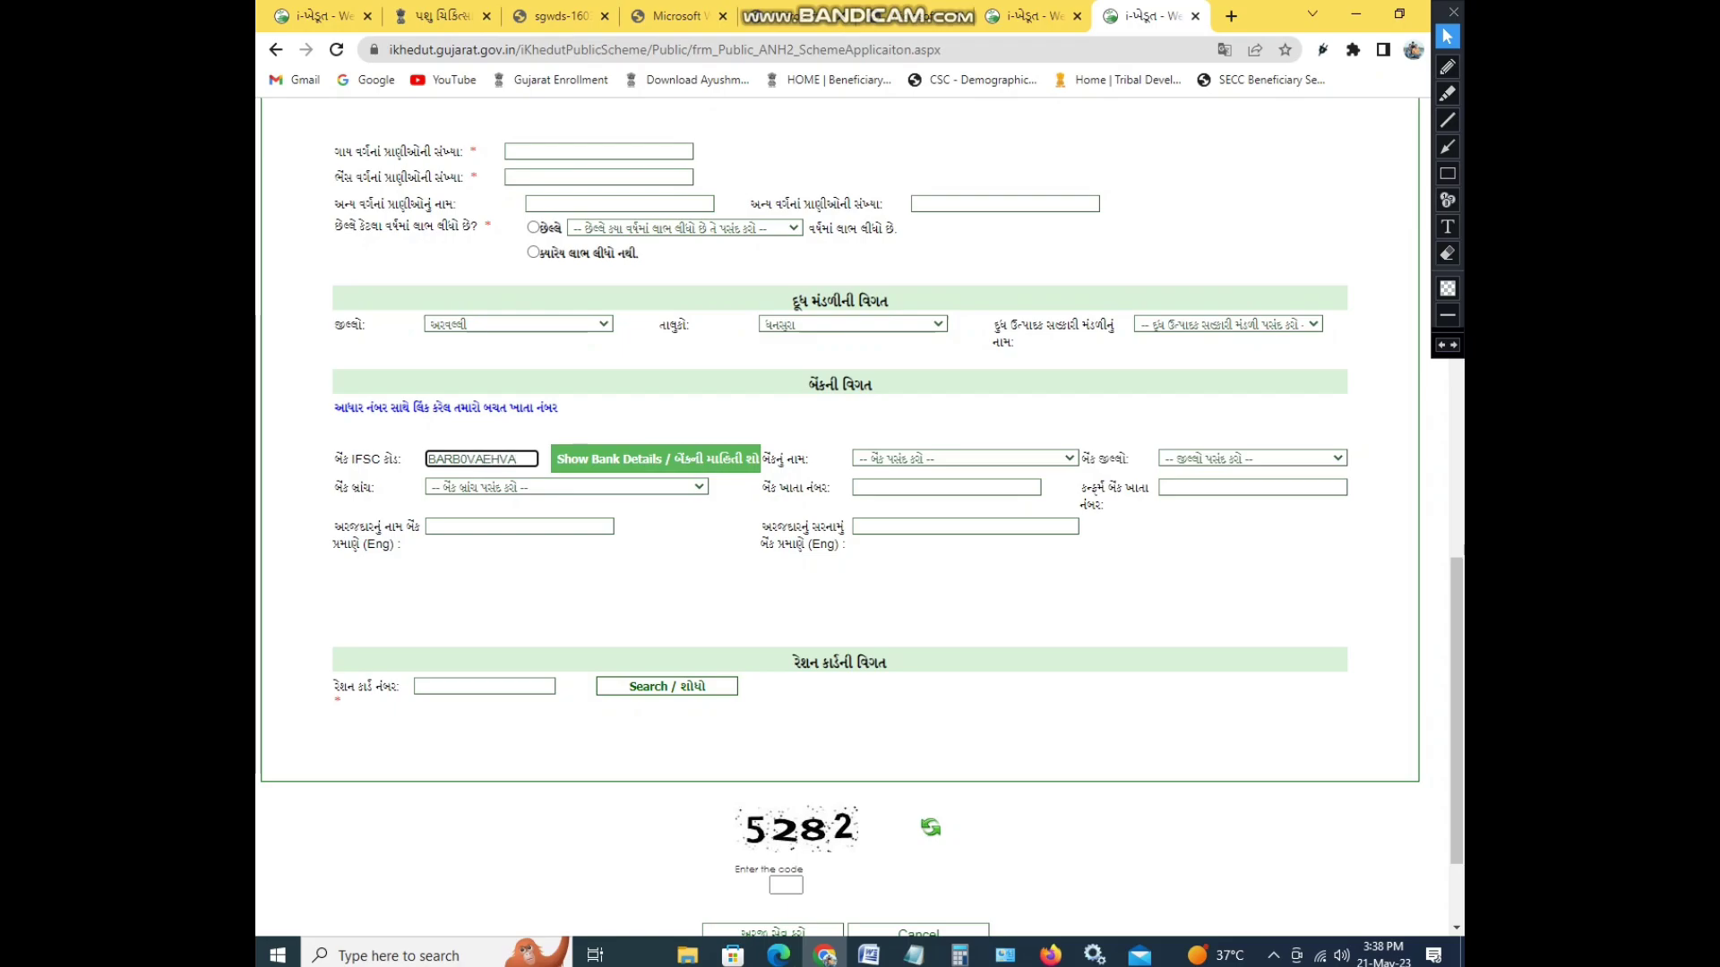
pyautogui.press('Tab')
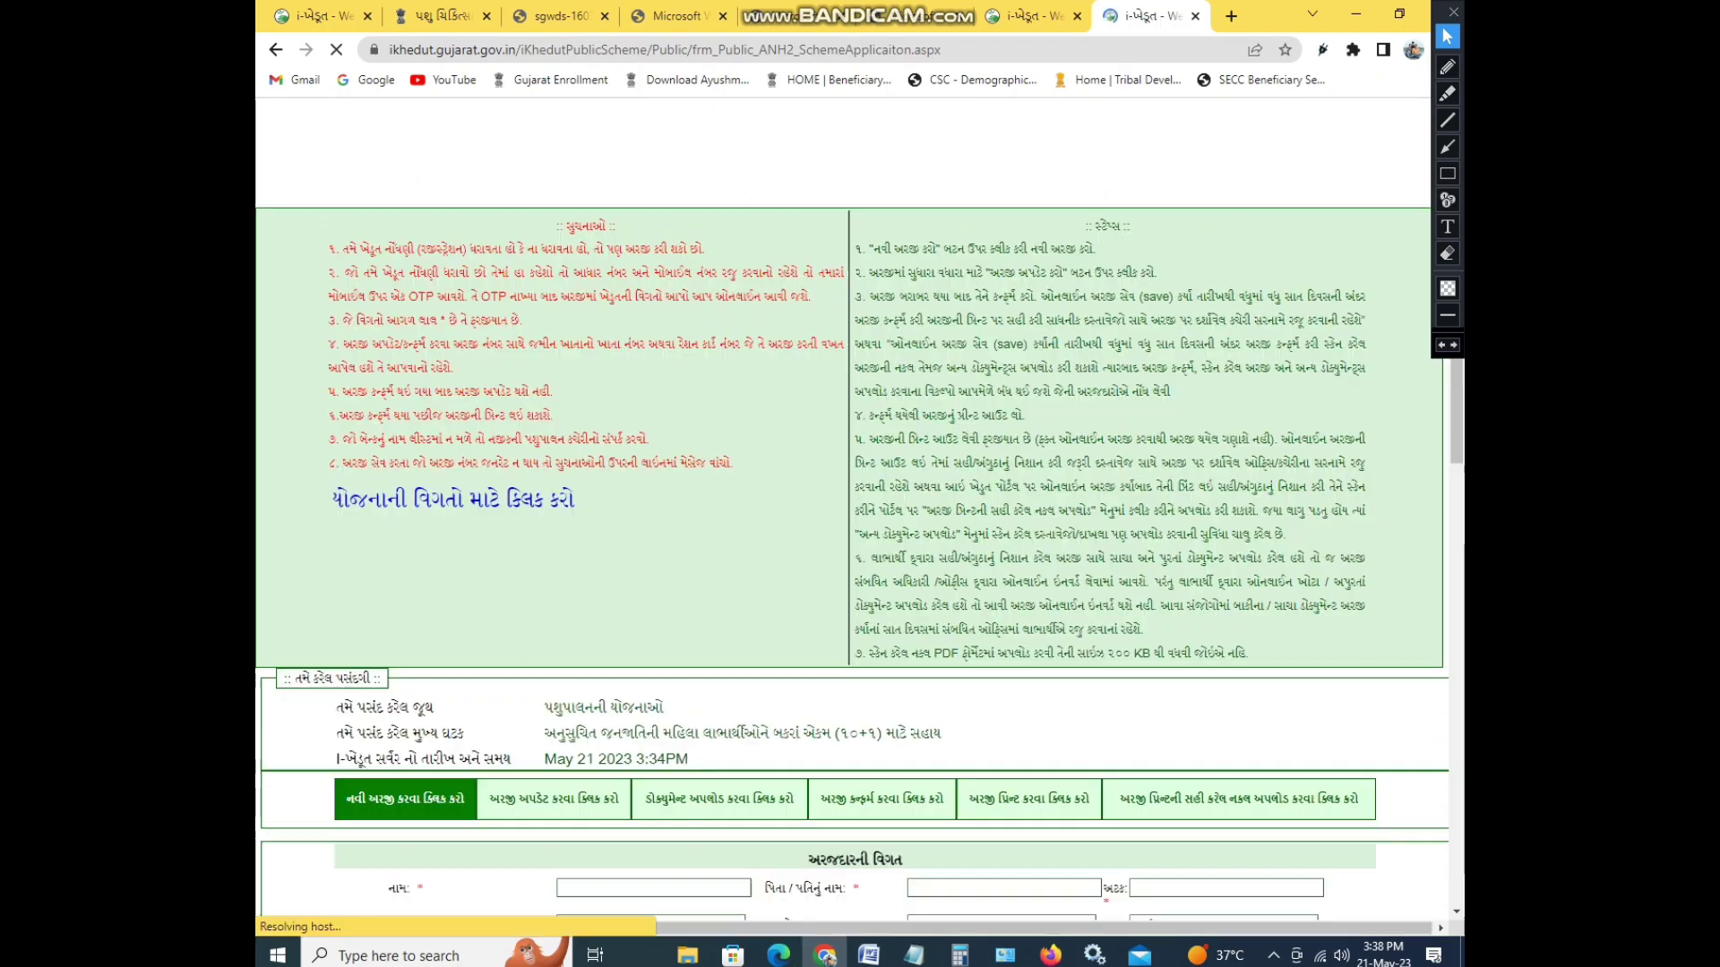
pyautogui.click(1018, 153)
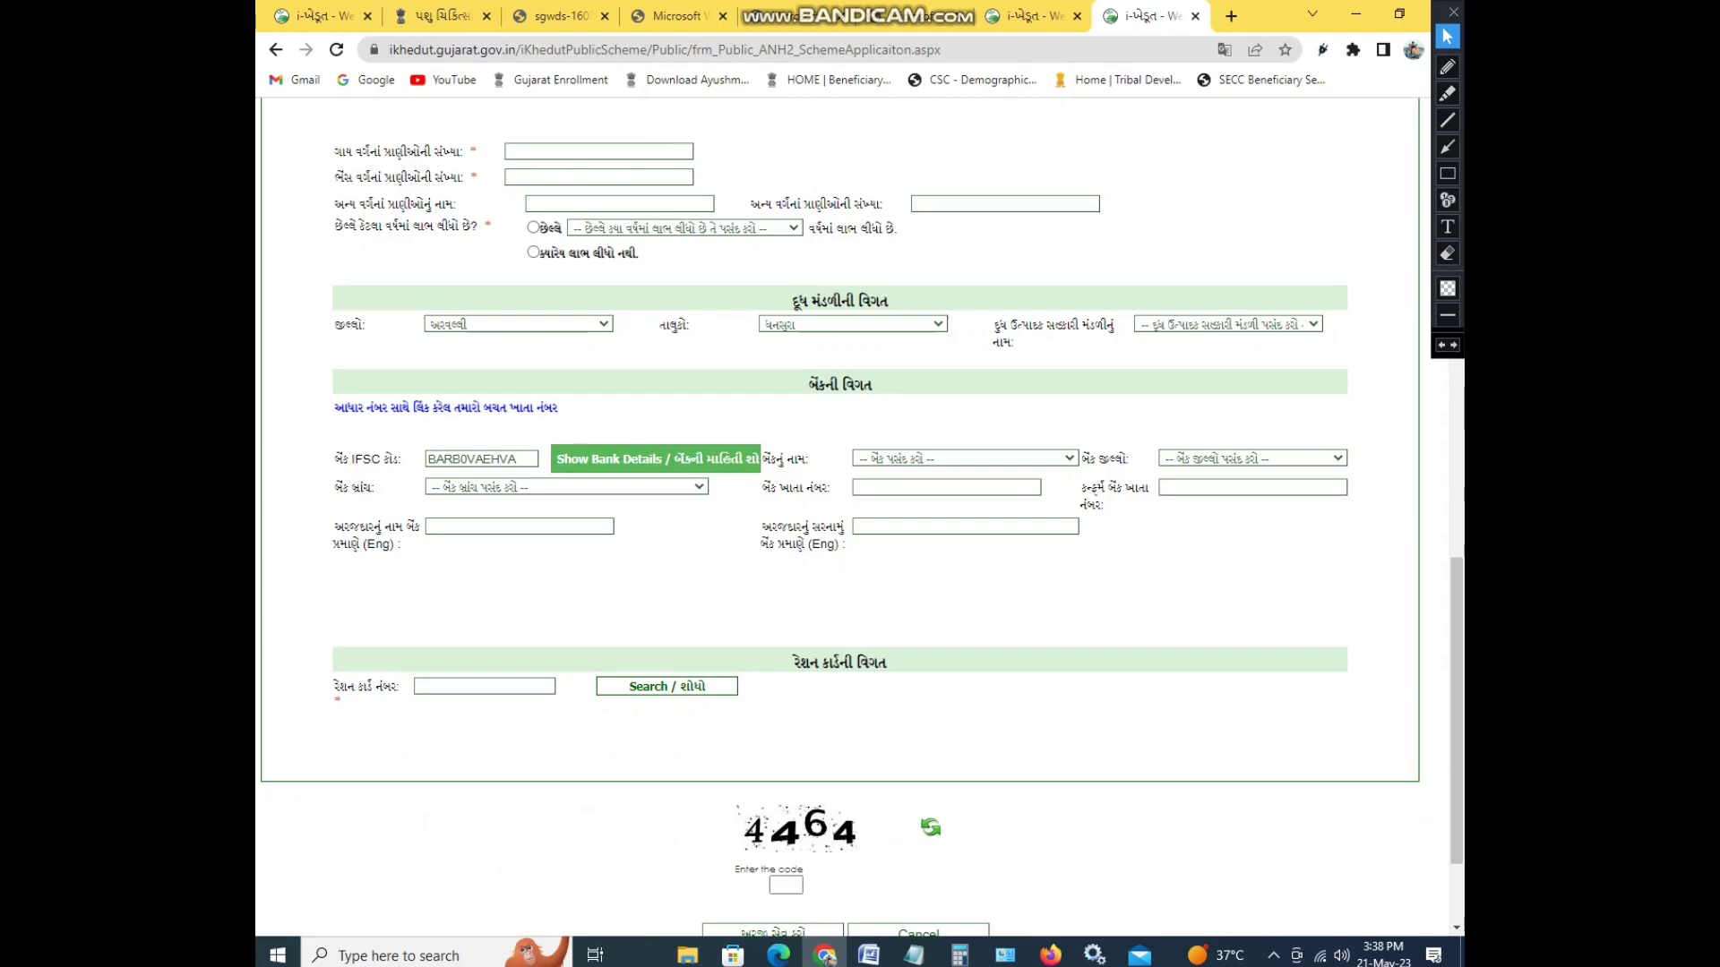
pyautogui.click(965, 458)
pyautogui.click(965, 458)
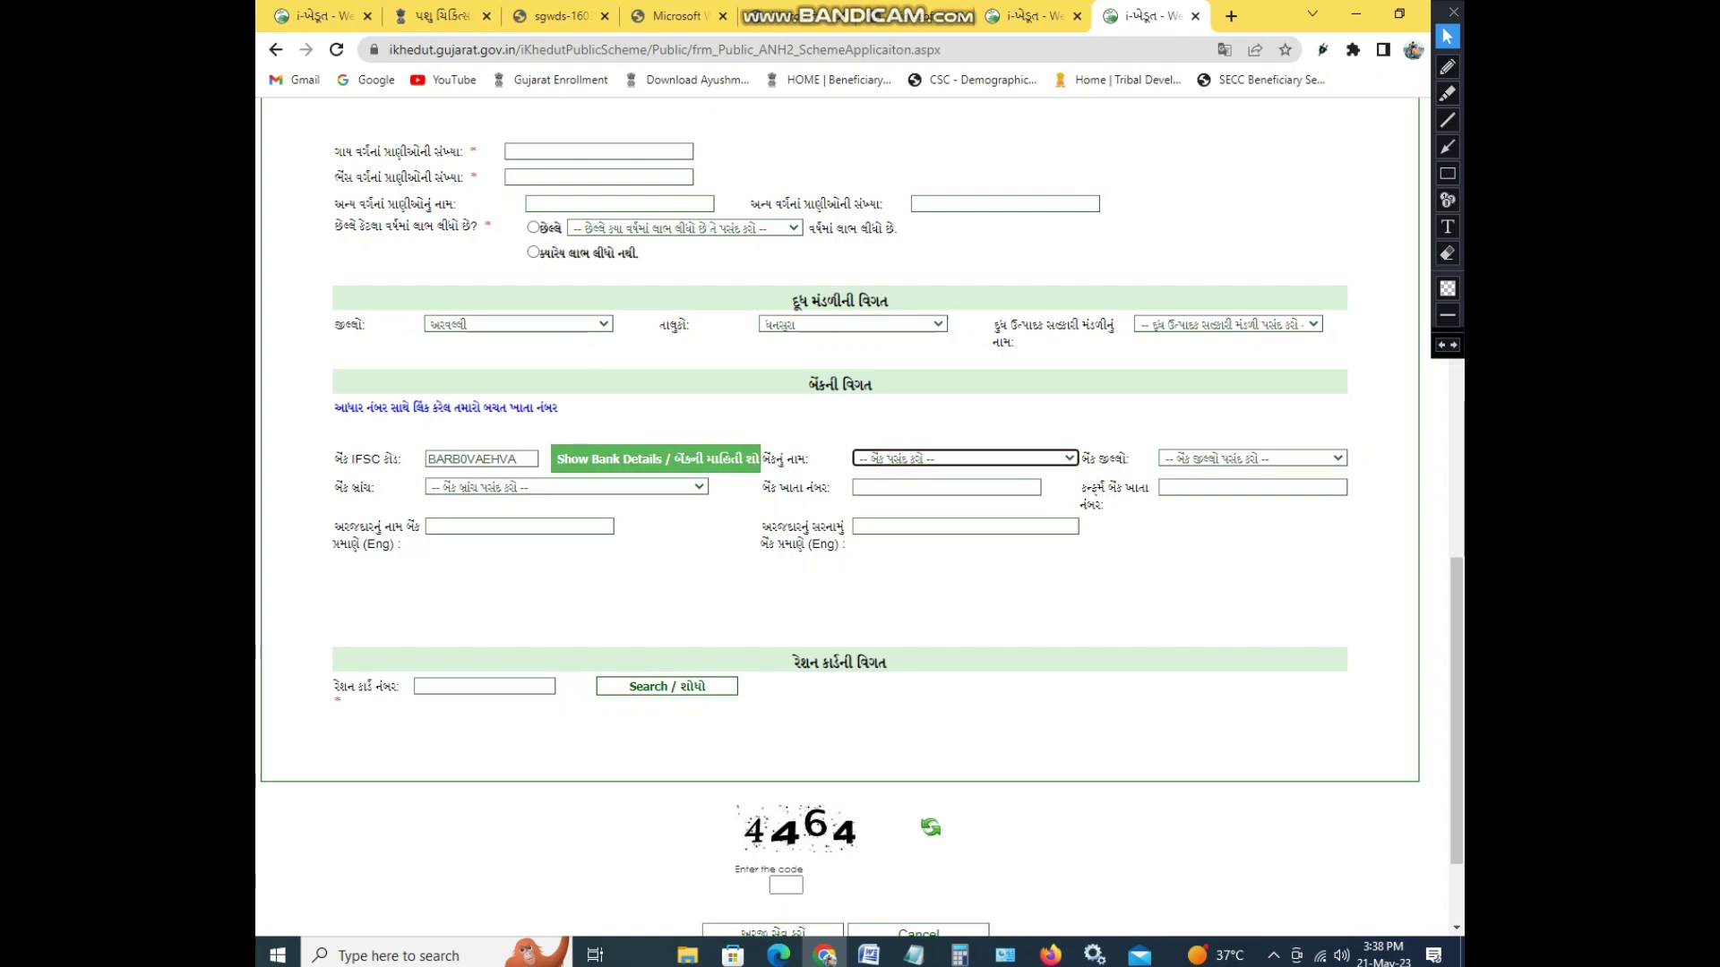
pyautogui.click(1252, 457)
pyautogui.click(566, 486)
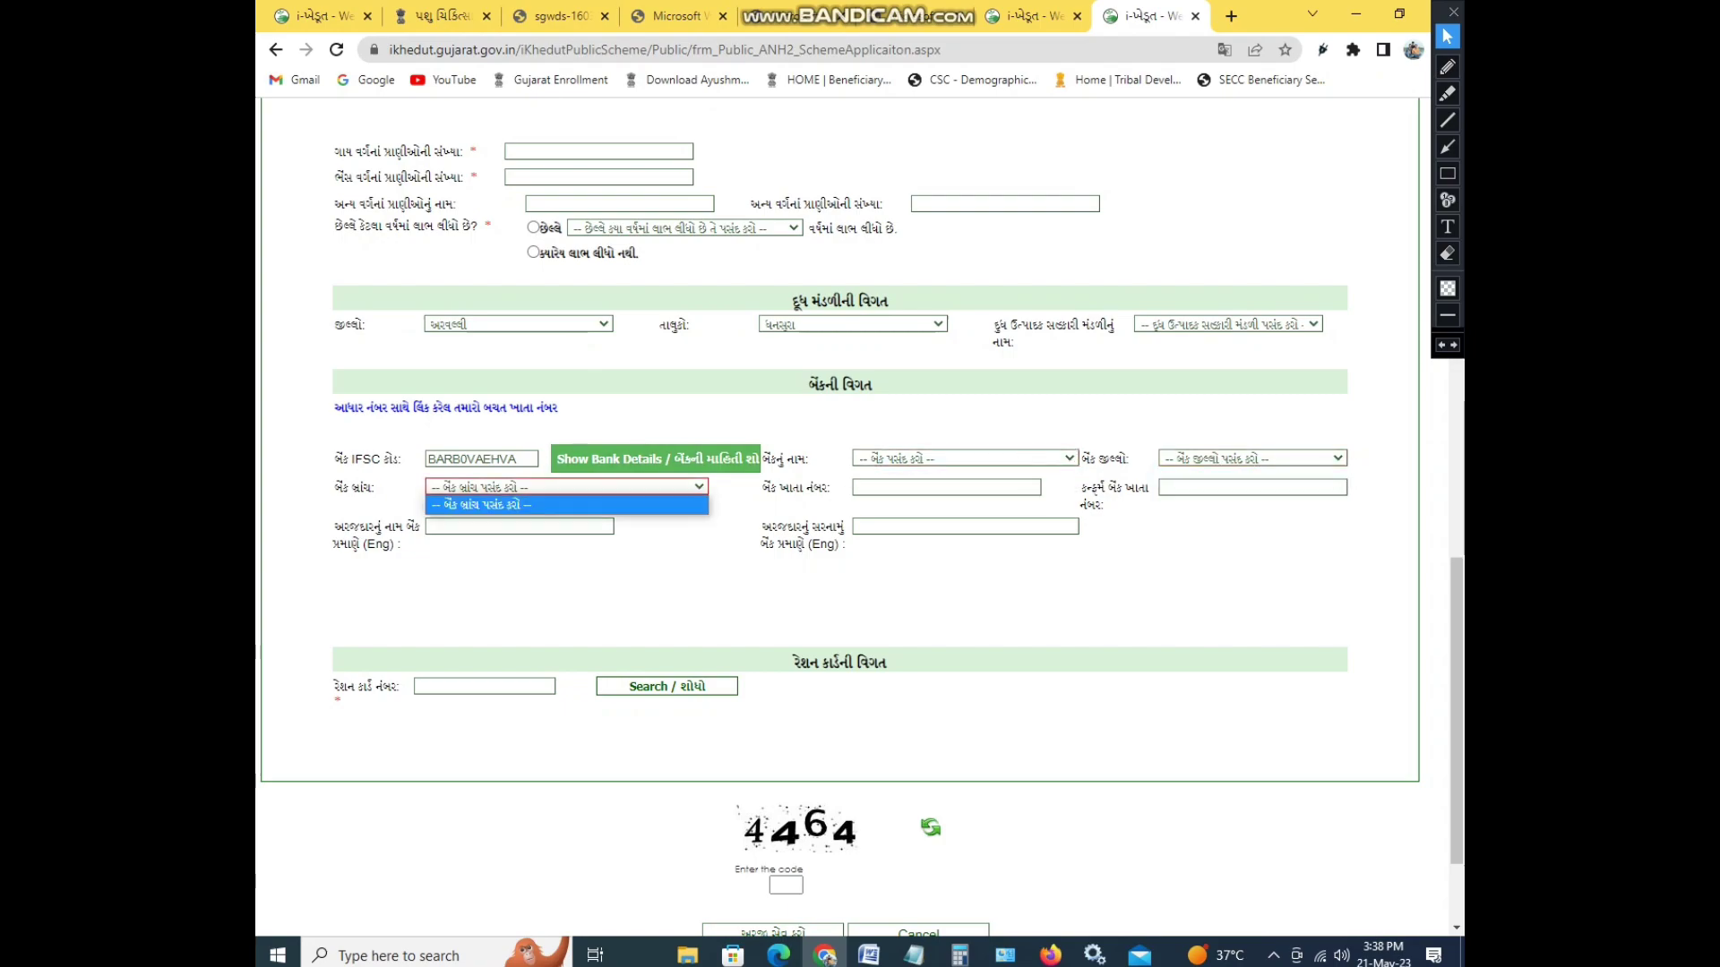
# - Replace the IFSC with SDCB0000049 to load its bank details
pyautogui.click(519, 459)
pyautogui.click(520, 459)
pyautogui.press('BackSpace')
pyautogui.press('BackSpace')
pyautogui.press('BackSpace')
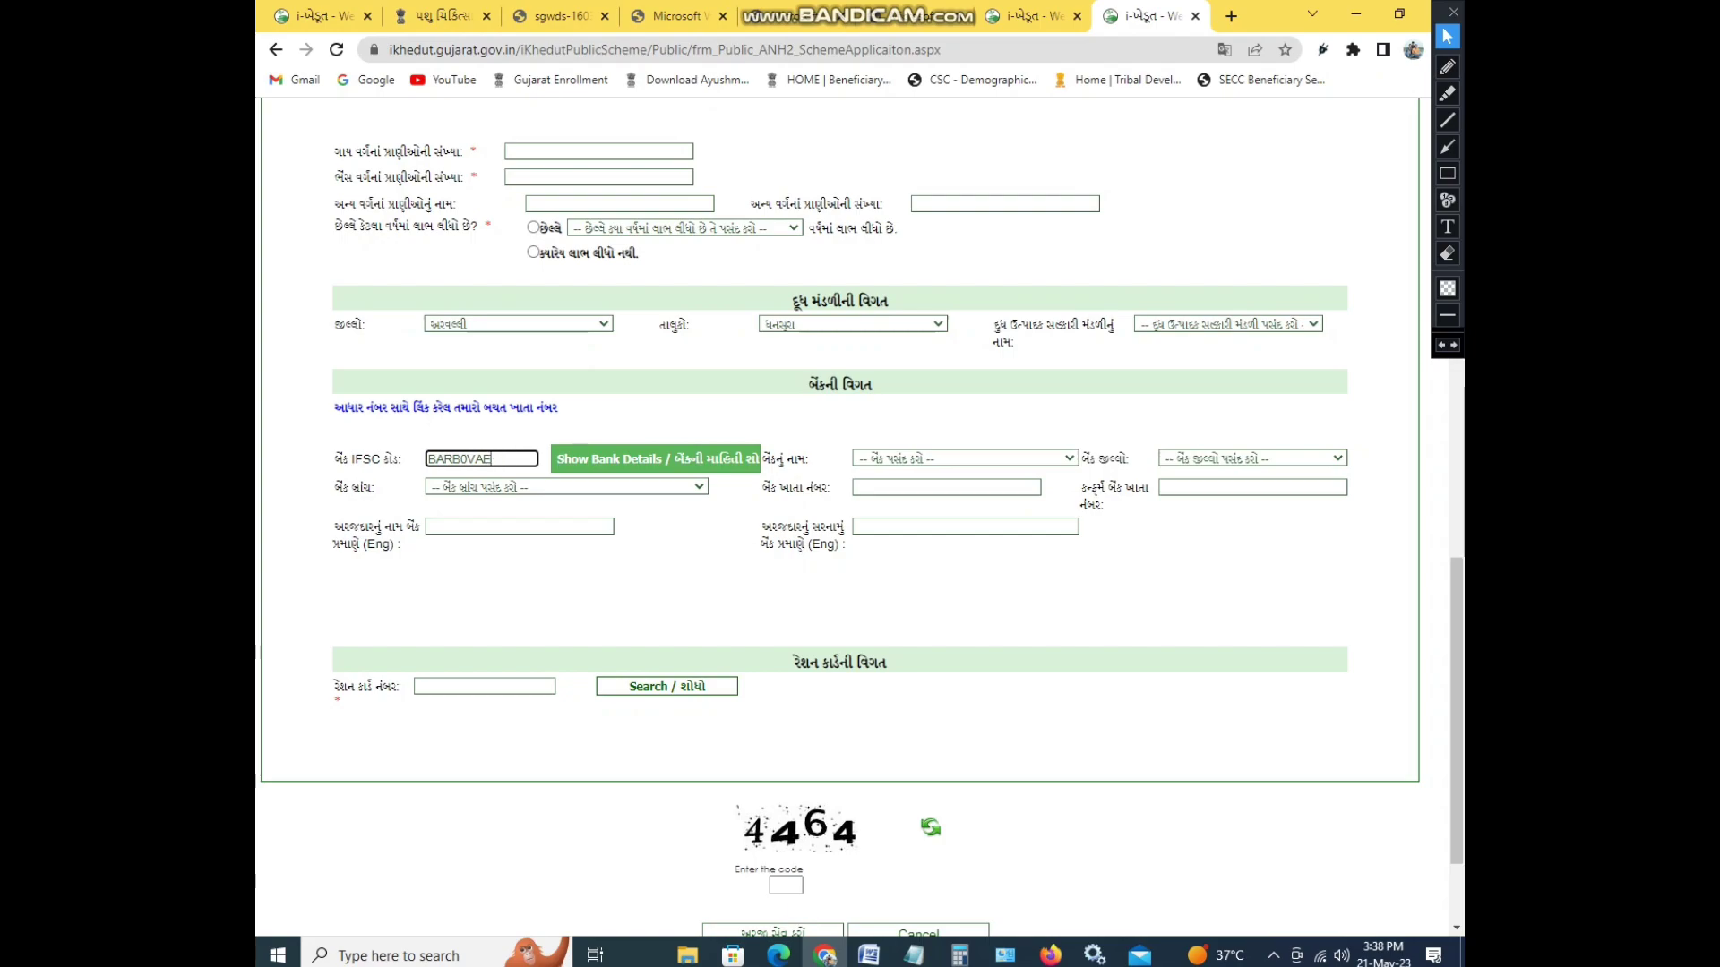
pyautogui.press('BackSpace')
pyautogui.press('BackSpace')
pyautogui.press('BackSpace')
pyautogui.press('BackSpace')
pyautogui.press('BackSpace')
pyautogui.press('BackSpace')
pyautogui.press('BackSpace')
pyautogui.press('BackSpace')
pyautogui.write('SDCB0000049')
pyautogui.press('Tab')
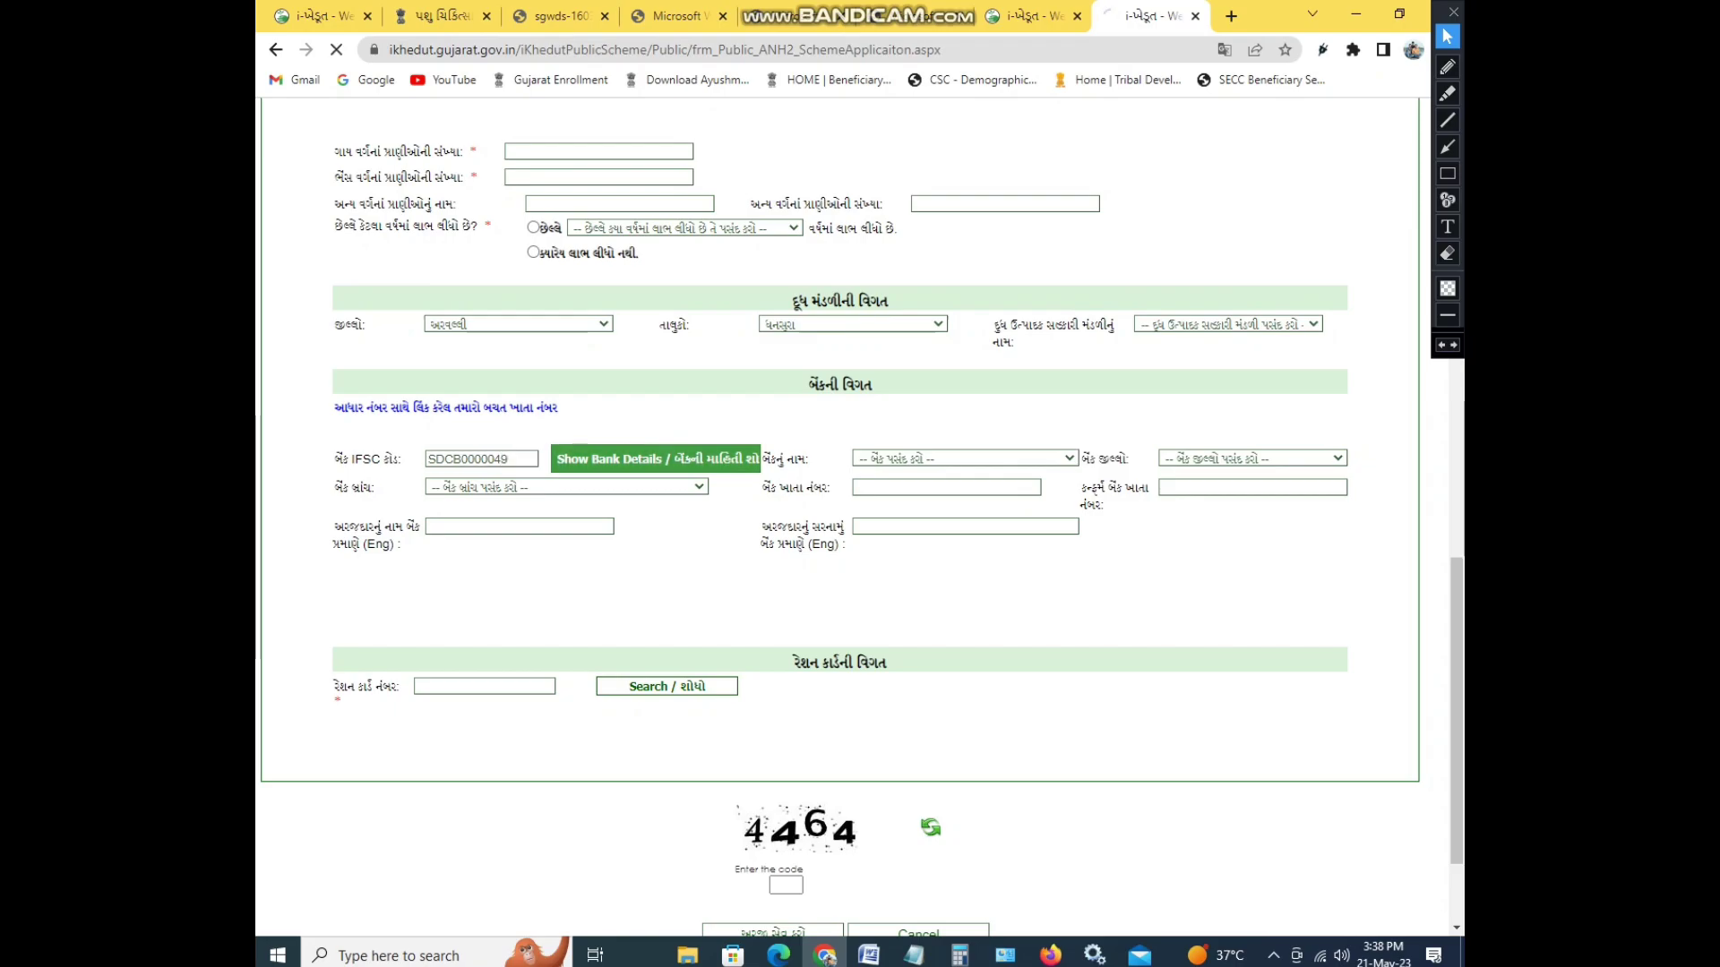
# - Keep The Surat District Co-Op. Bank Ltd., and set district SURAT and branch VALVADA
pyautogui.hotkey('alt', 'Down')
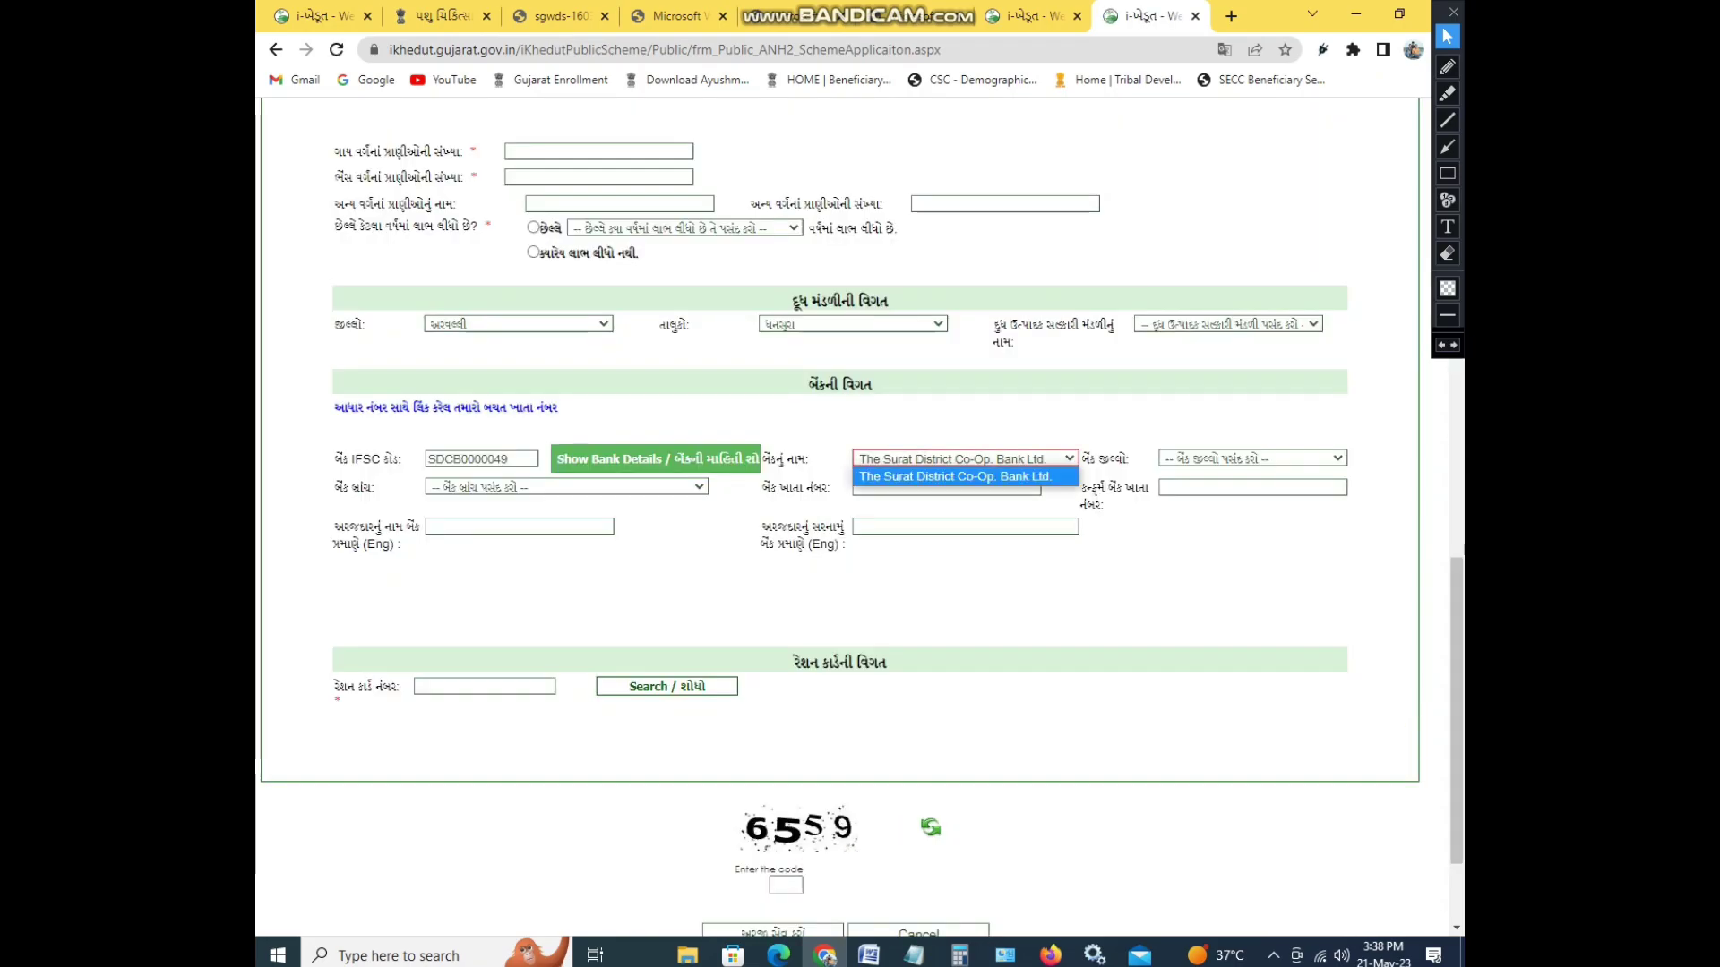
pyautogui.press('Escape')
pyautogui.press('Tab')
pyautogui.press('Down')
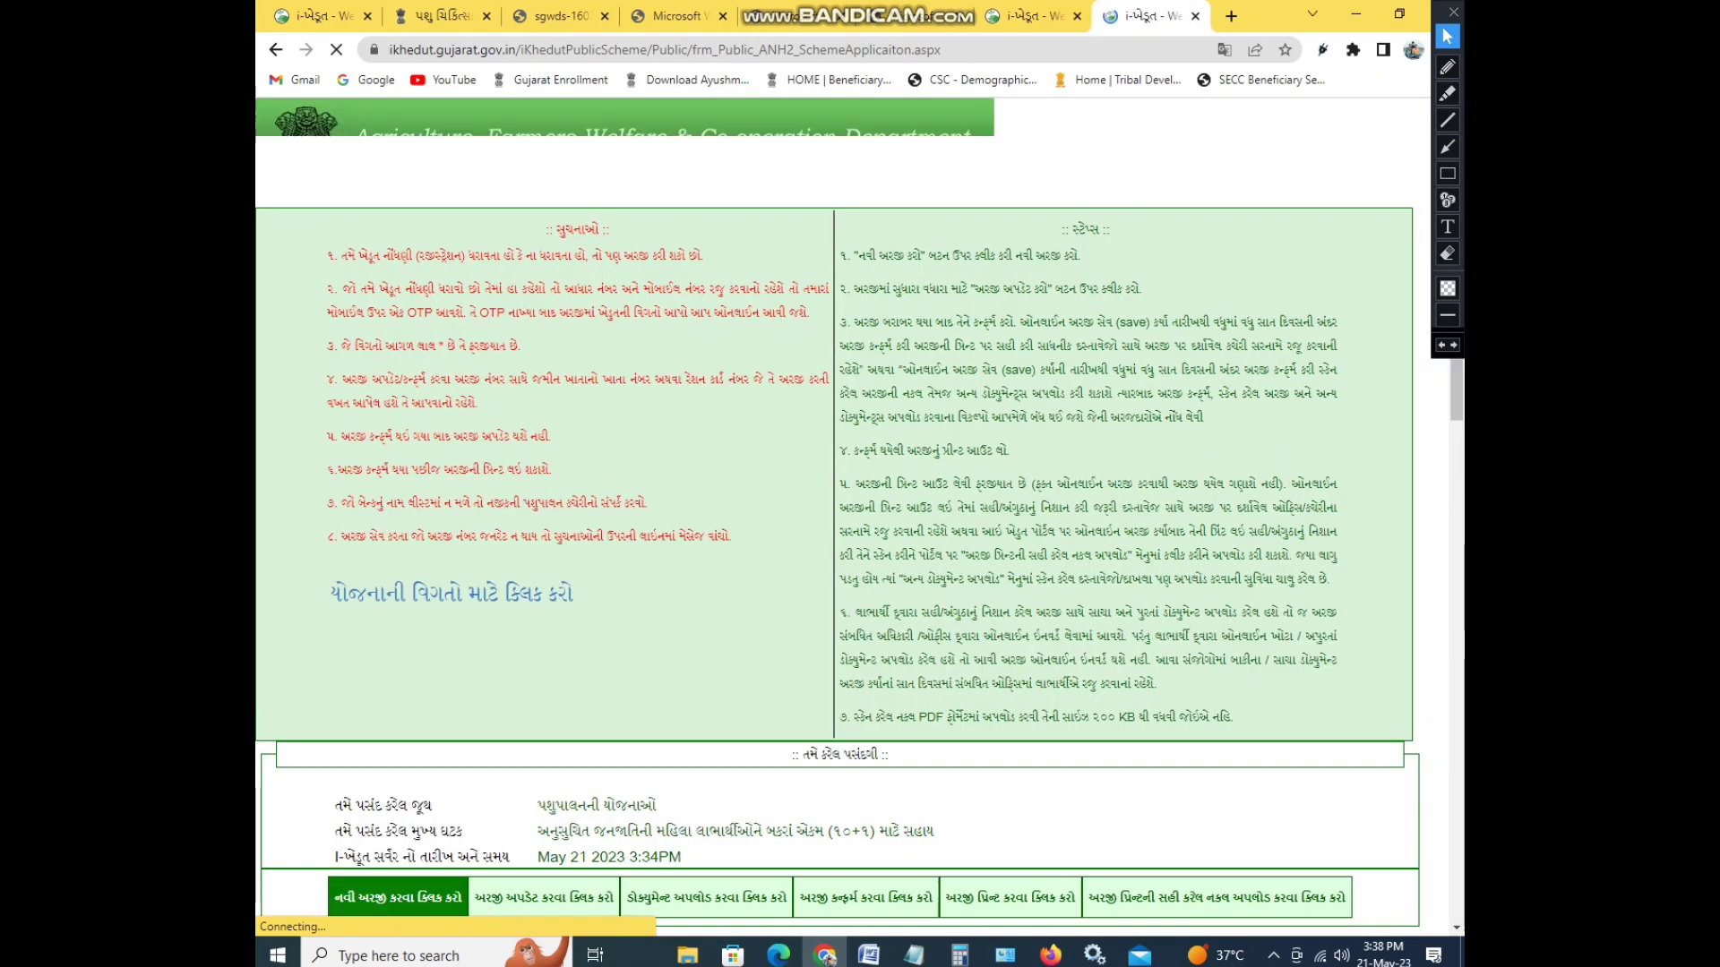
pyautogui.hotkey('alt', 'Down')
pyautogui.press('Tab')
pyautogui.hotkey('shift', 'Tab')
pyautogui.hotkey('alt', 'Down')
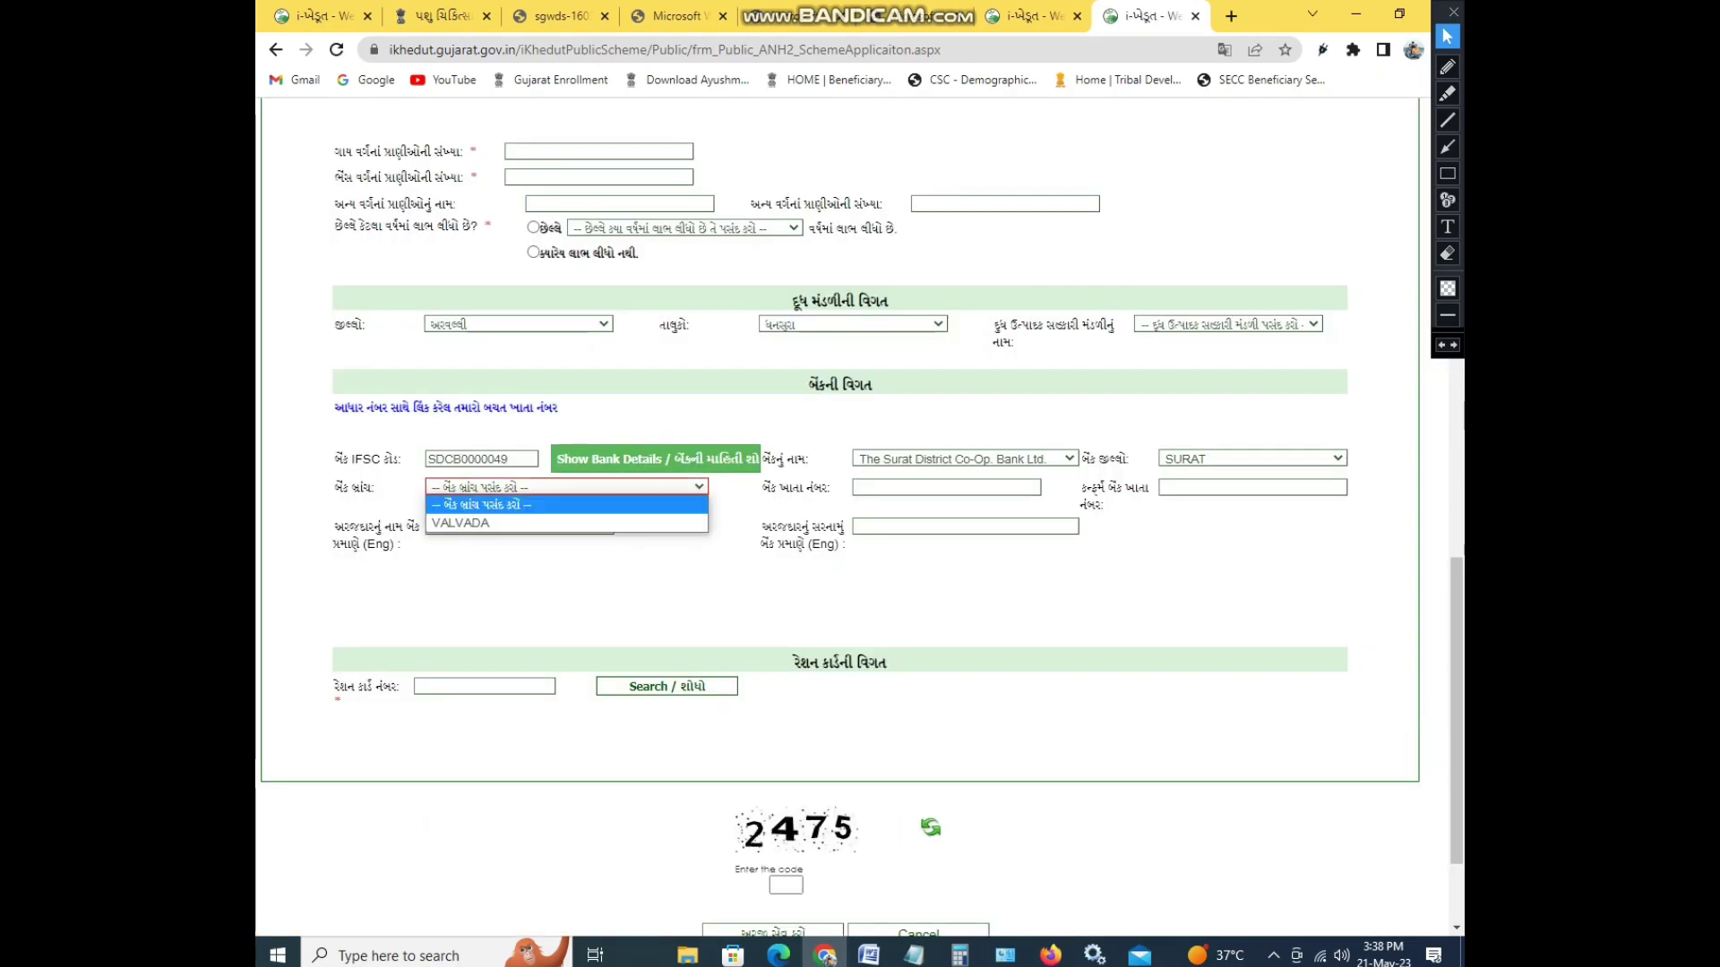
pyautogui.press('Down')
pyautogui.press('Return')
pyautogui.press('Tab')
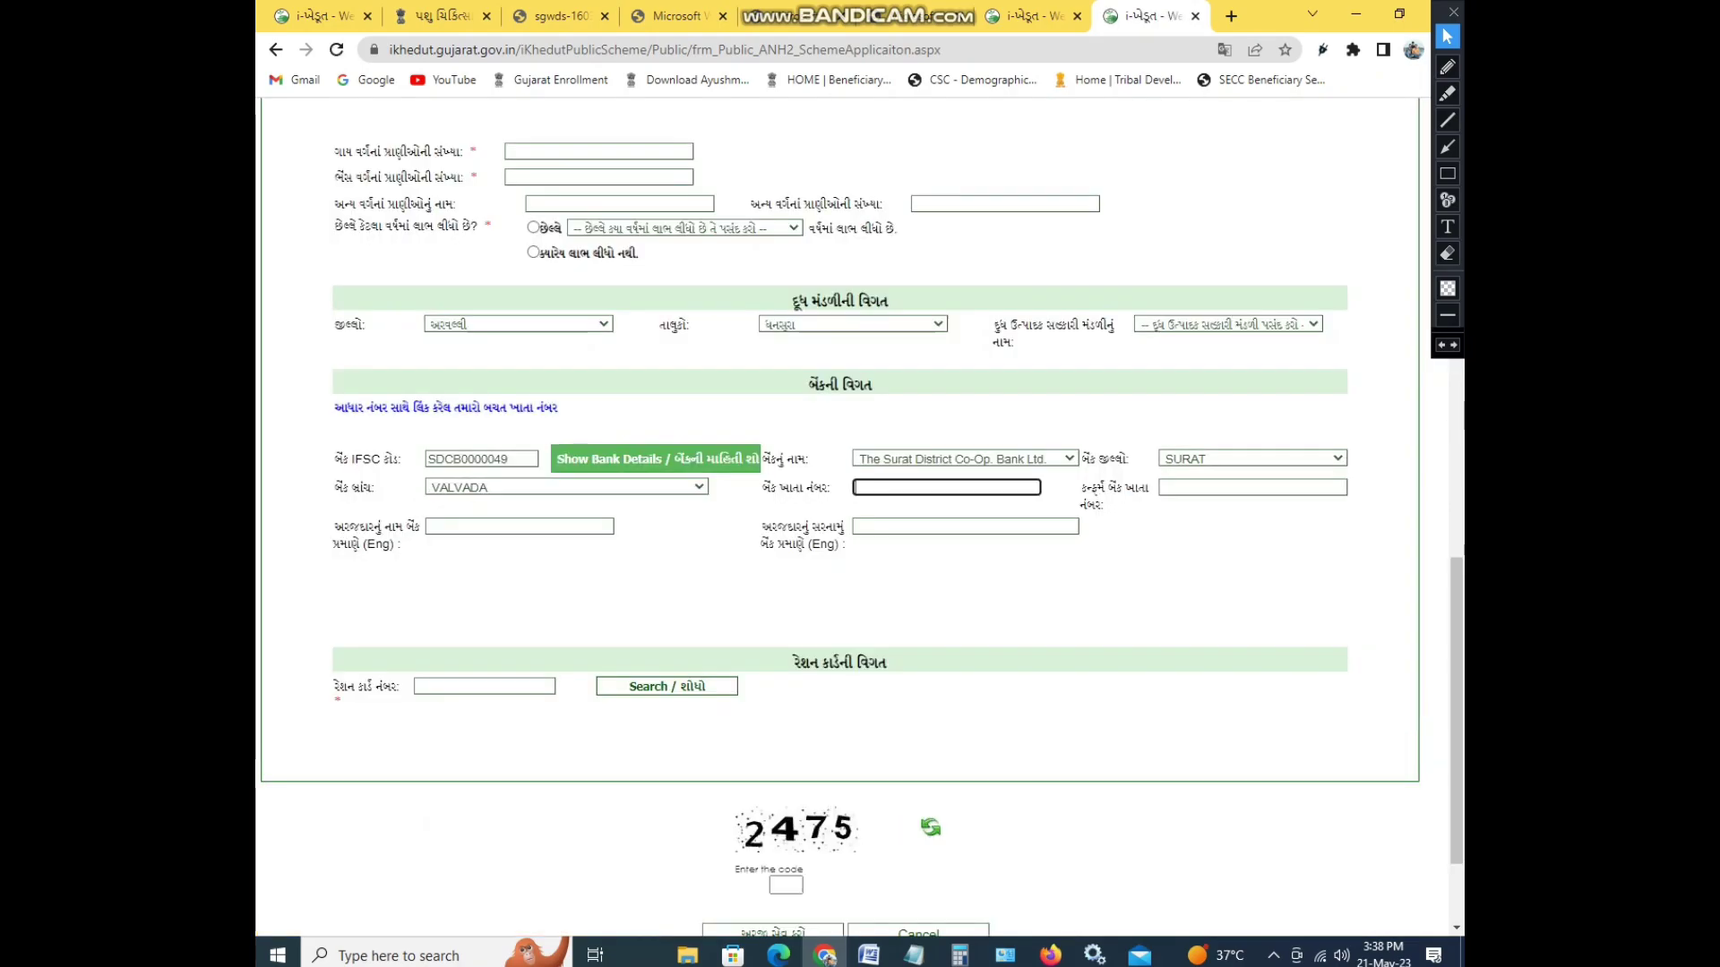
# - Fill in the account number, its confirmation, and the applicant's name and English address
pyautogui.write('00000')
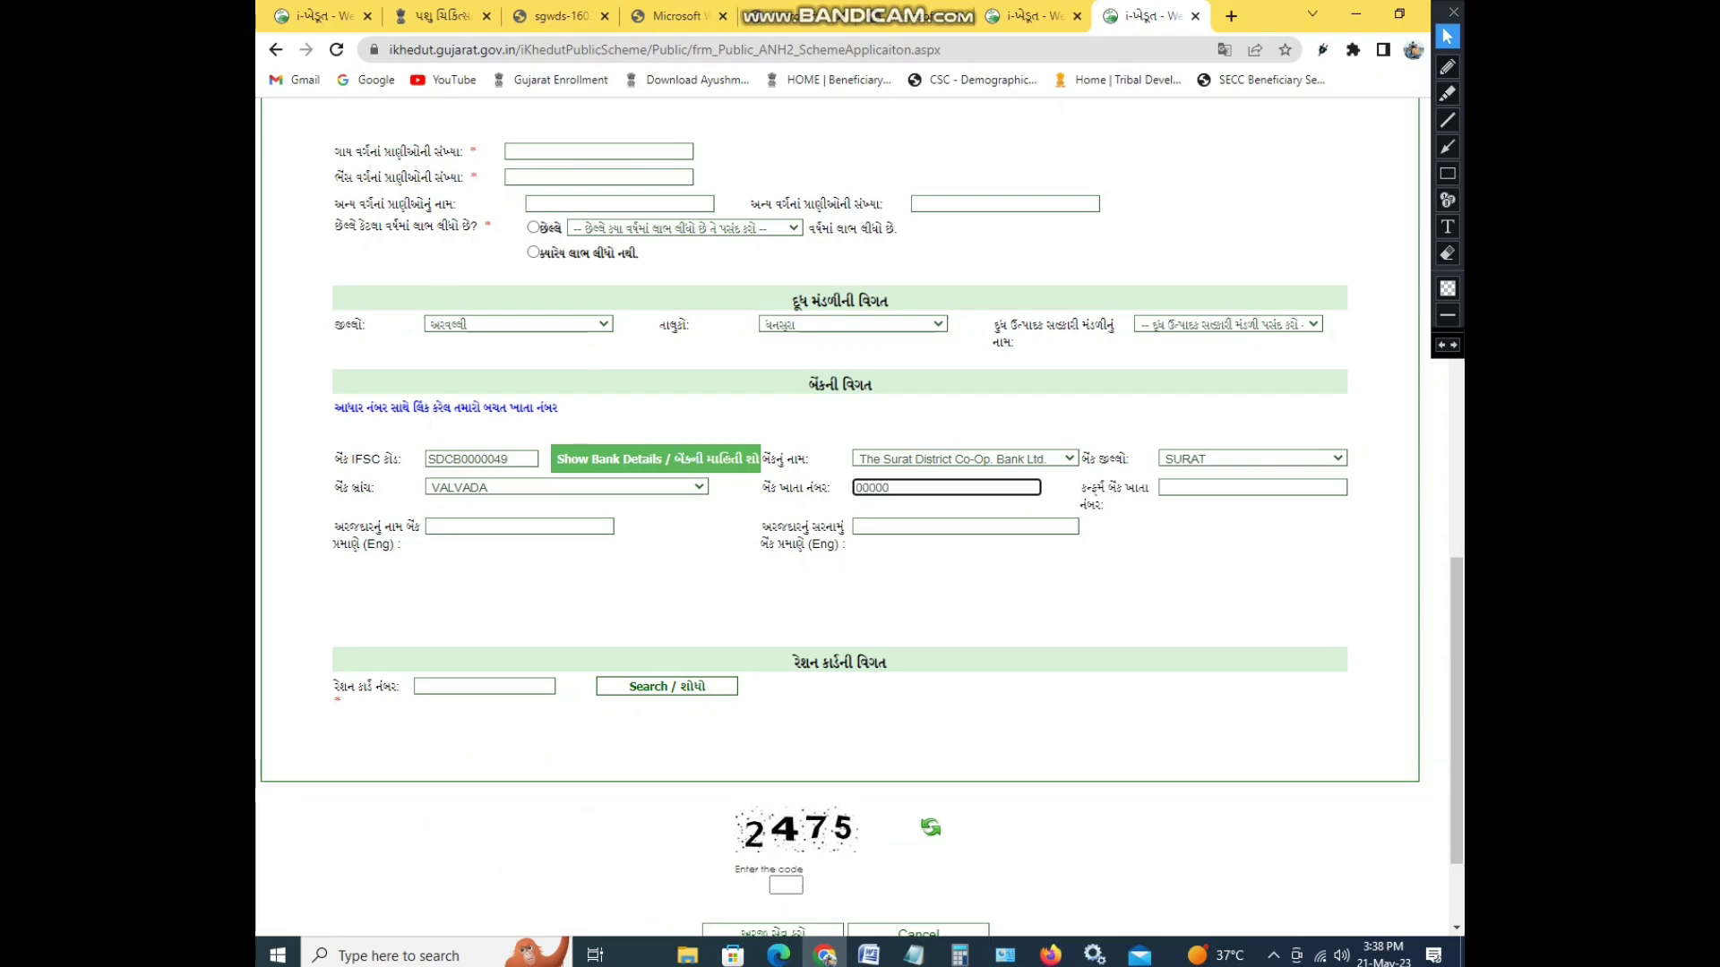
pyautogui.press('Tab')
pyautogui.write('0000')
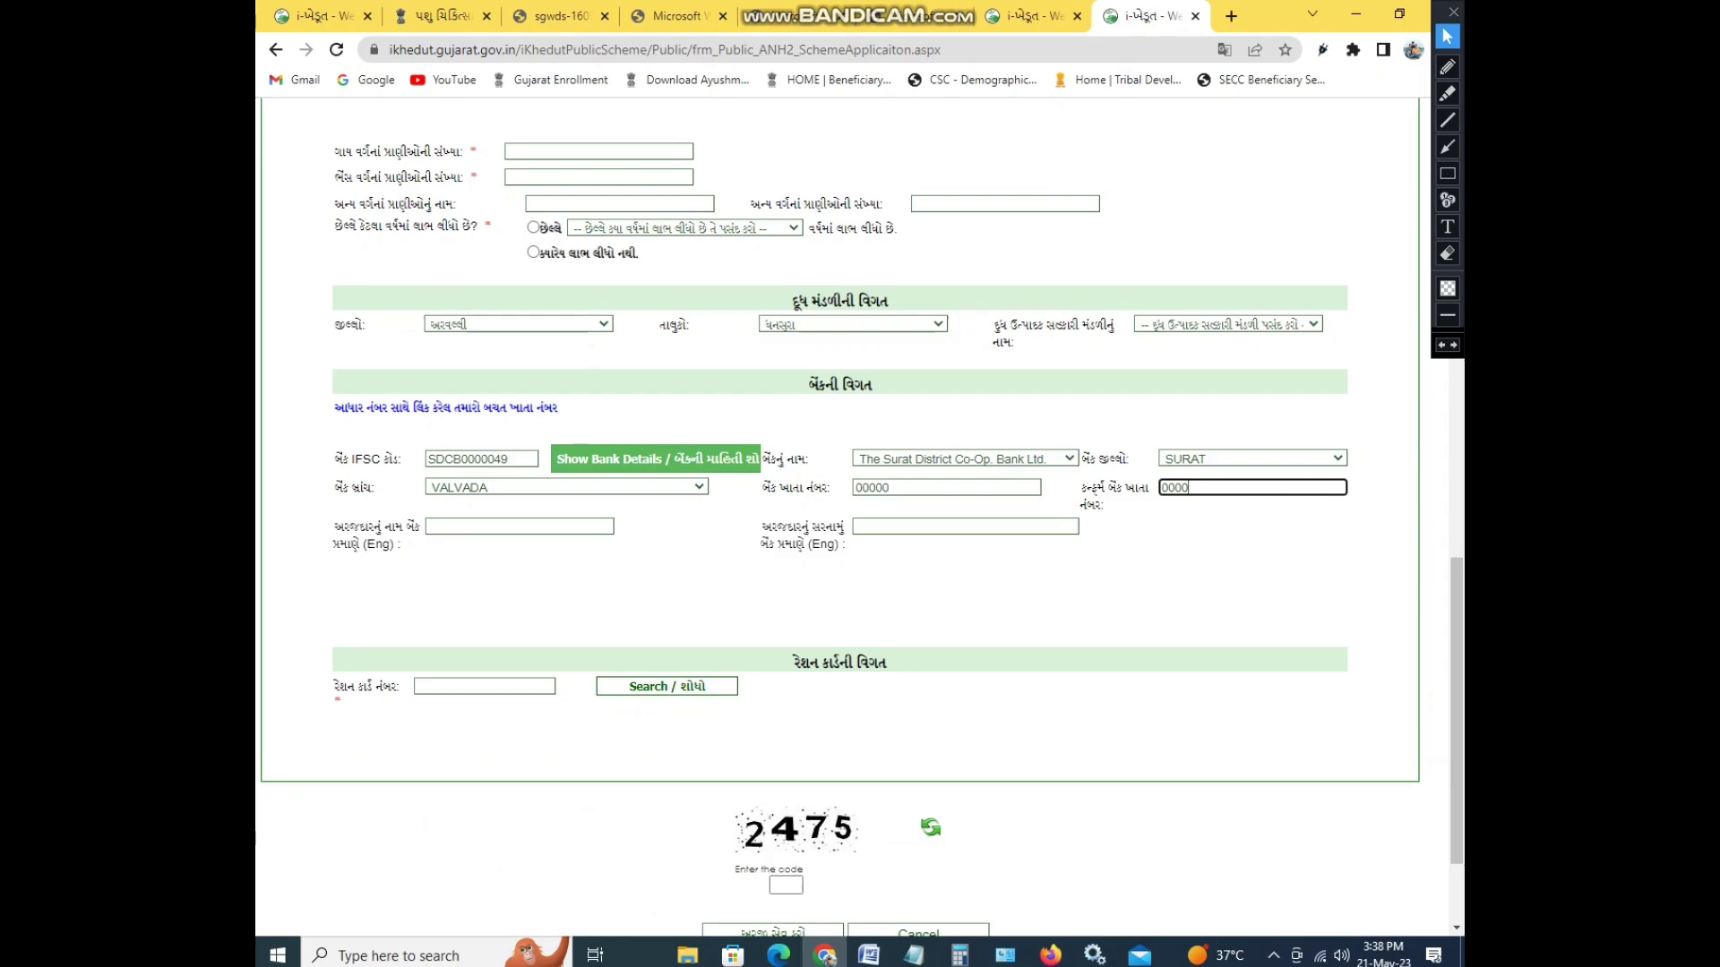
pyautogui.press('Tab')
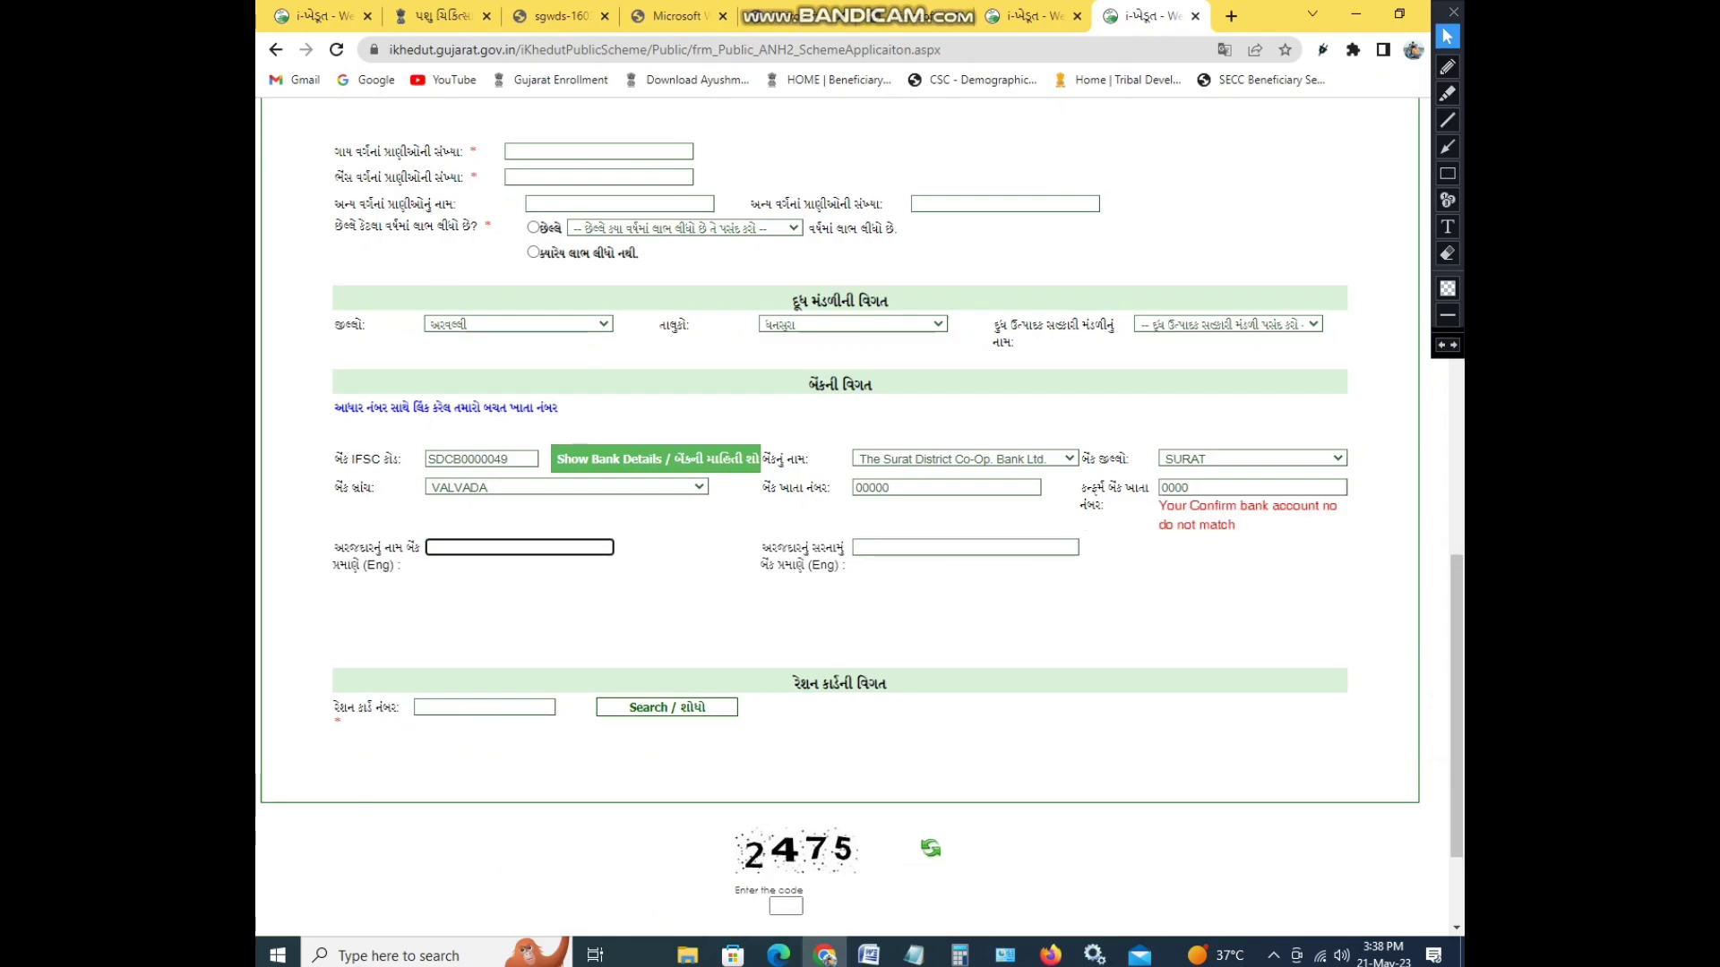
pyautogui.write('HJFHJHFJAHF')
pyautogui.press('Tab')
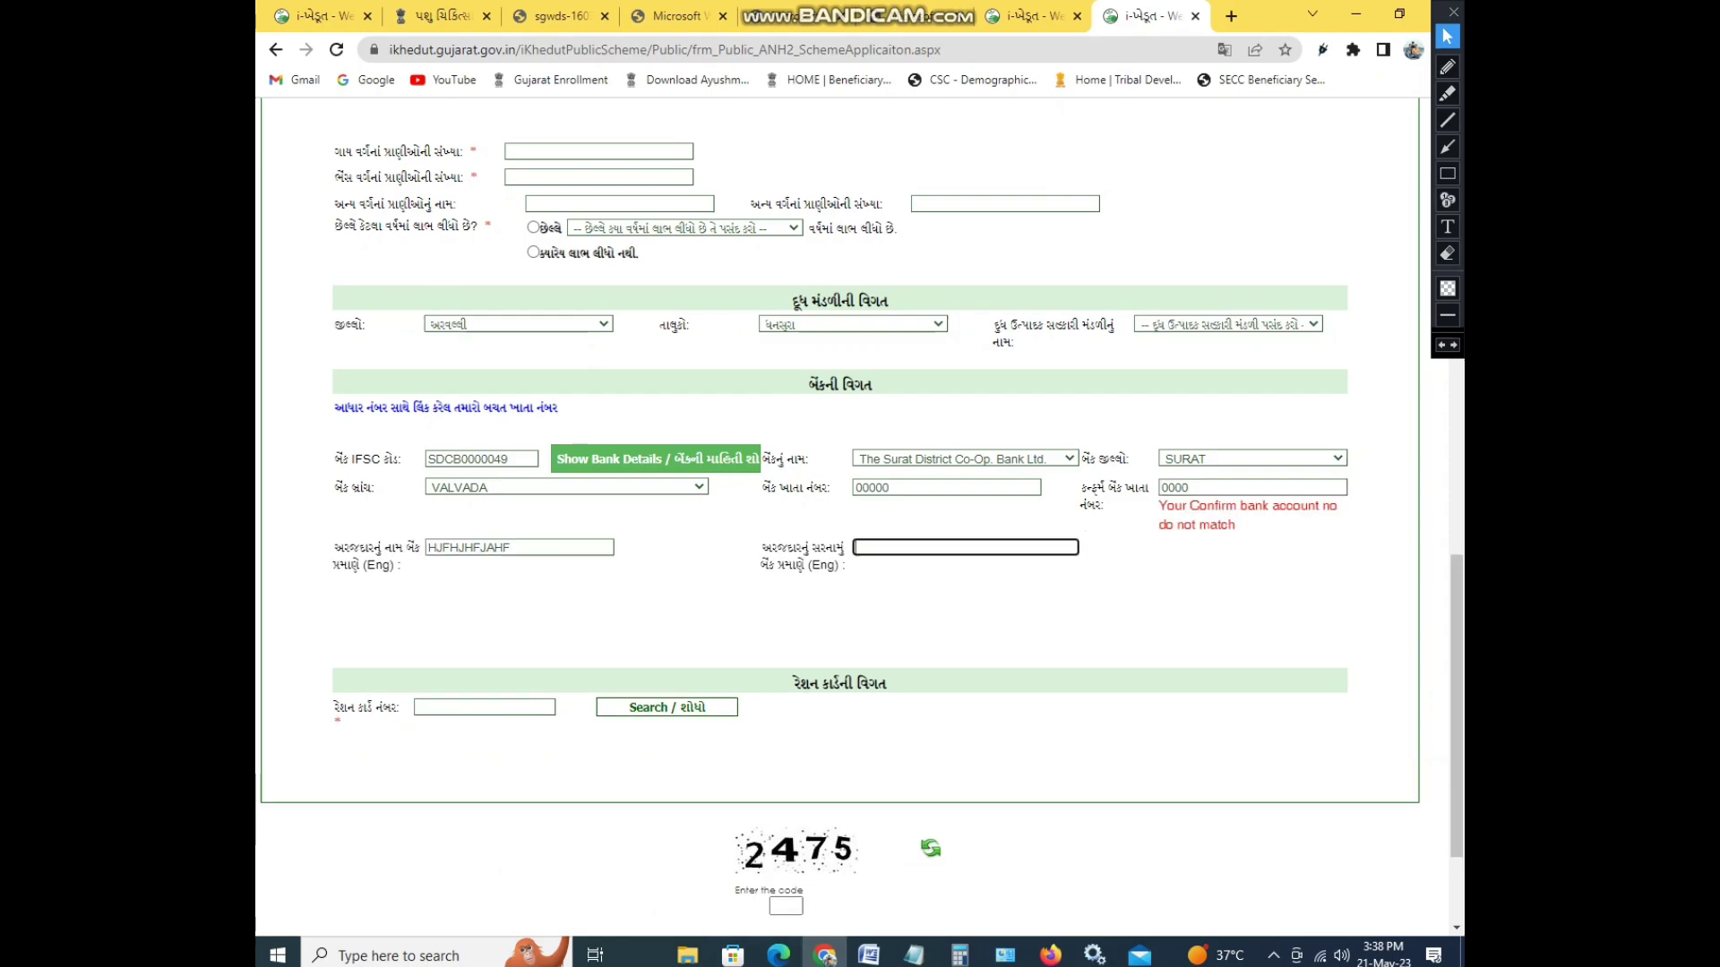
pyautogui.write('JHJFH')
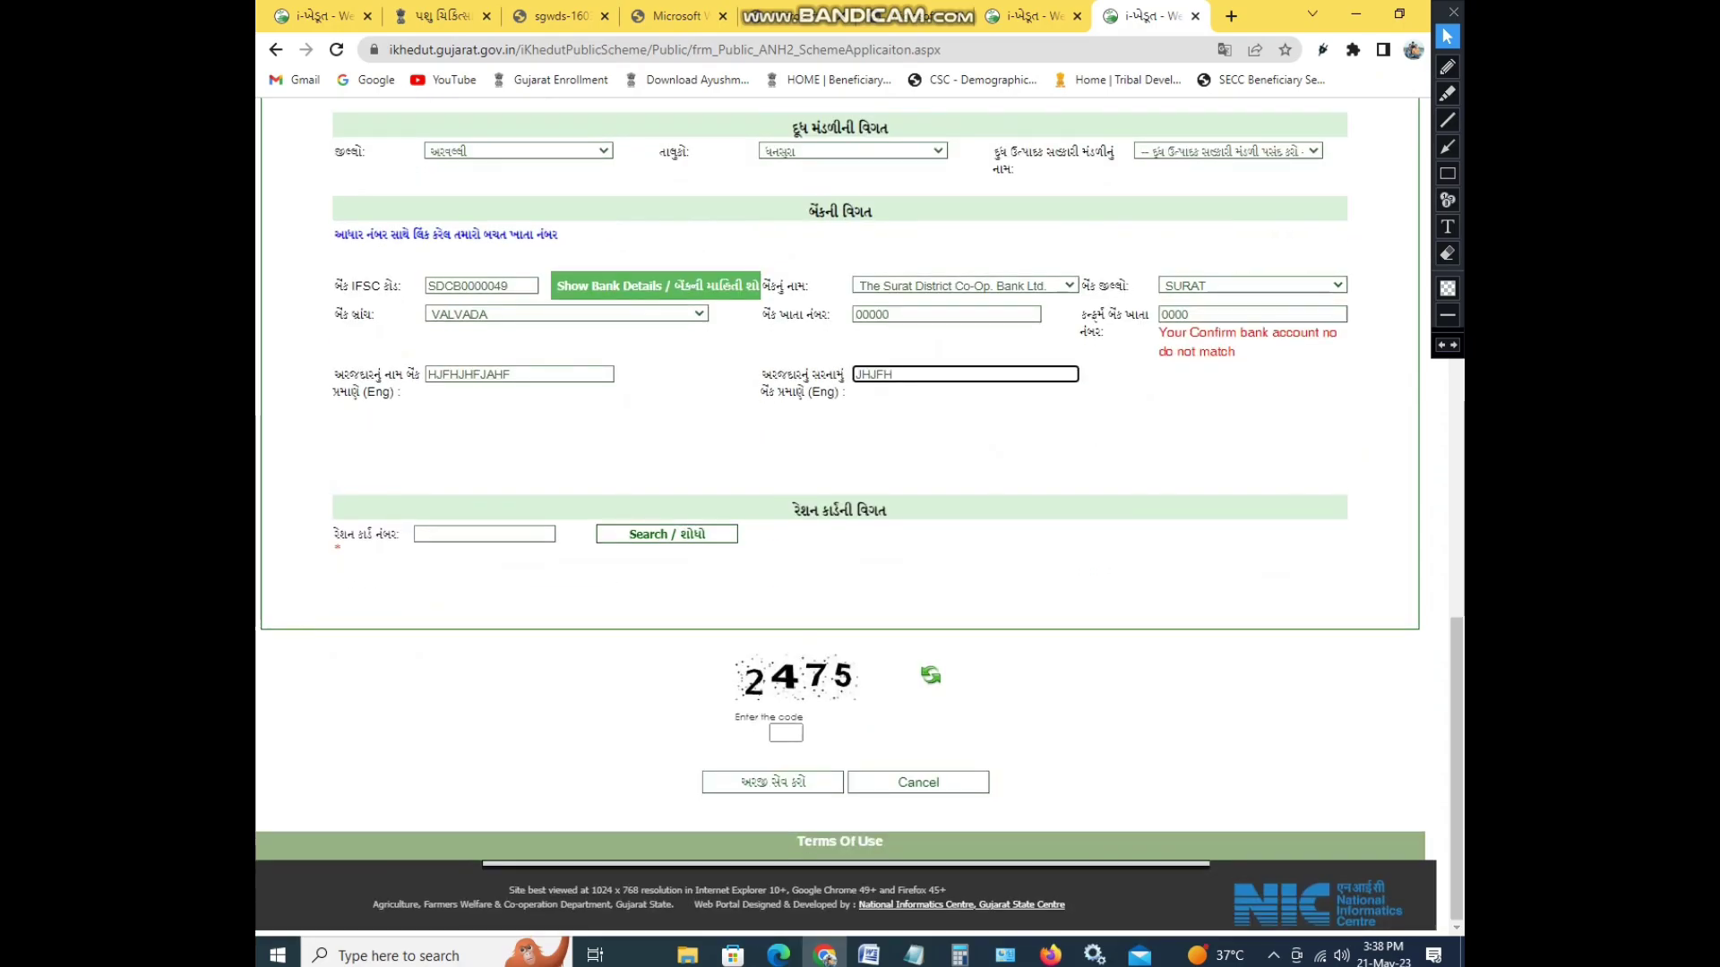
pyautogui.press('Tab')
pyautogui.press('Tab')
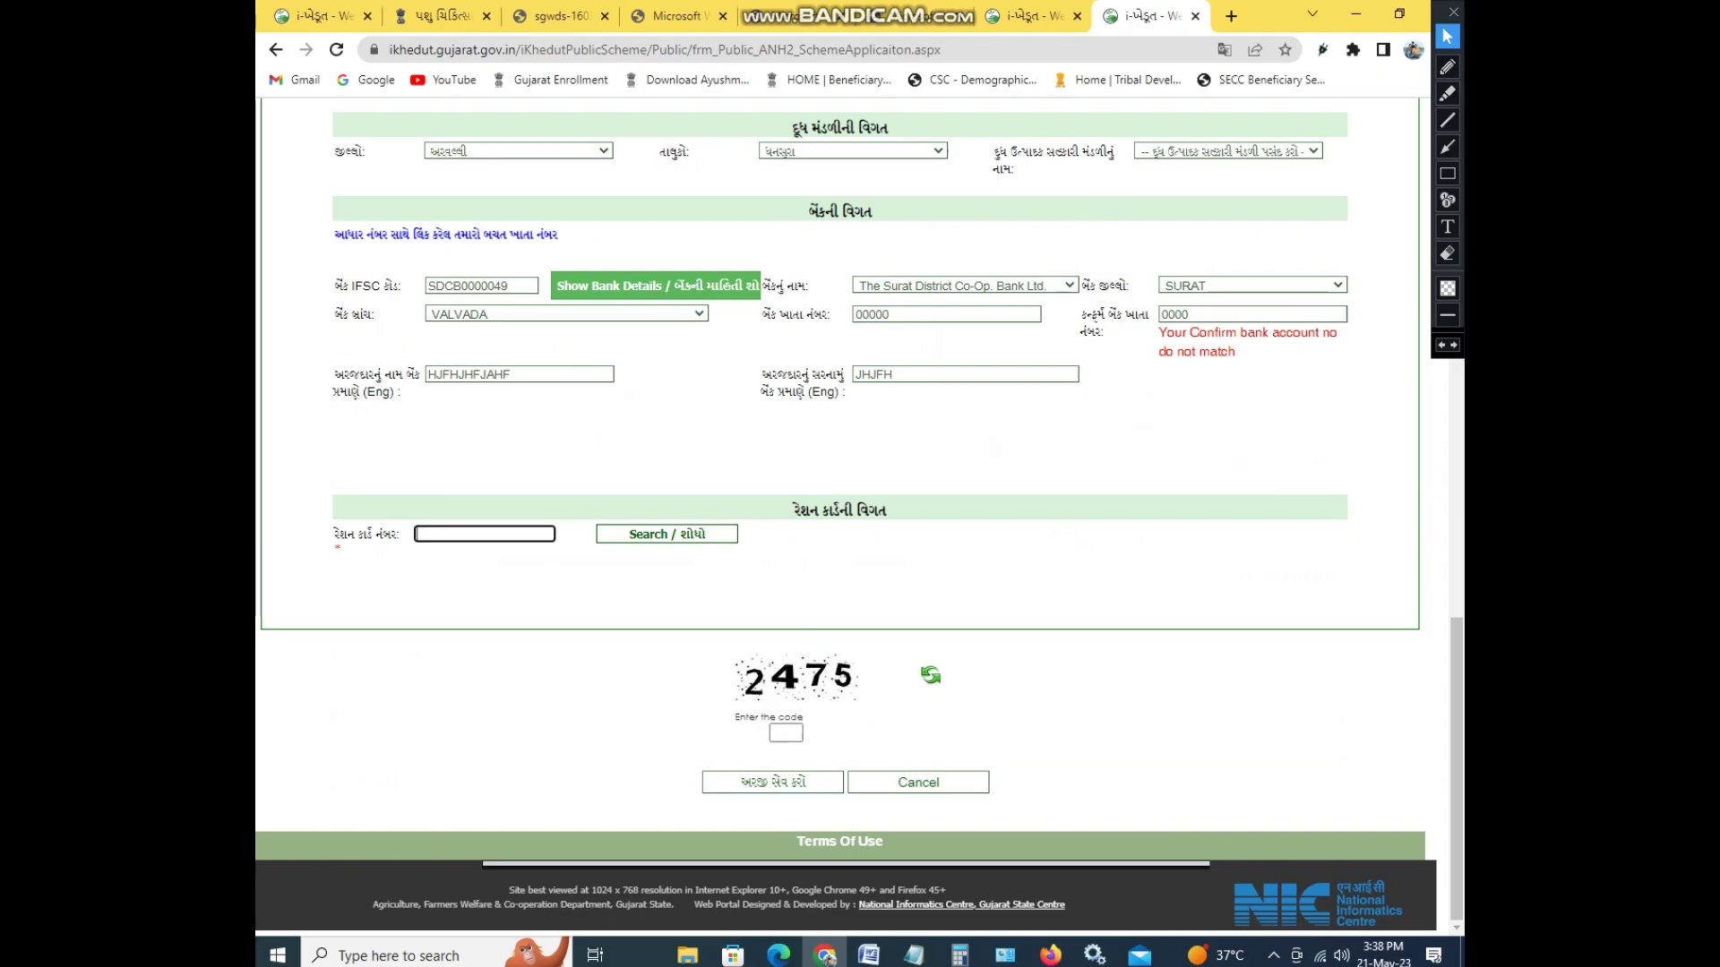
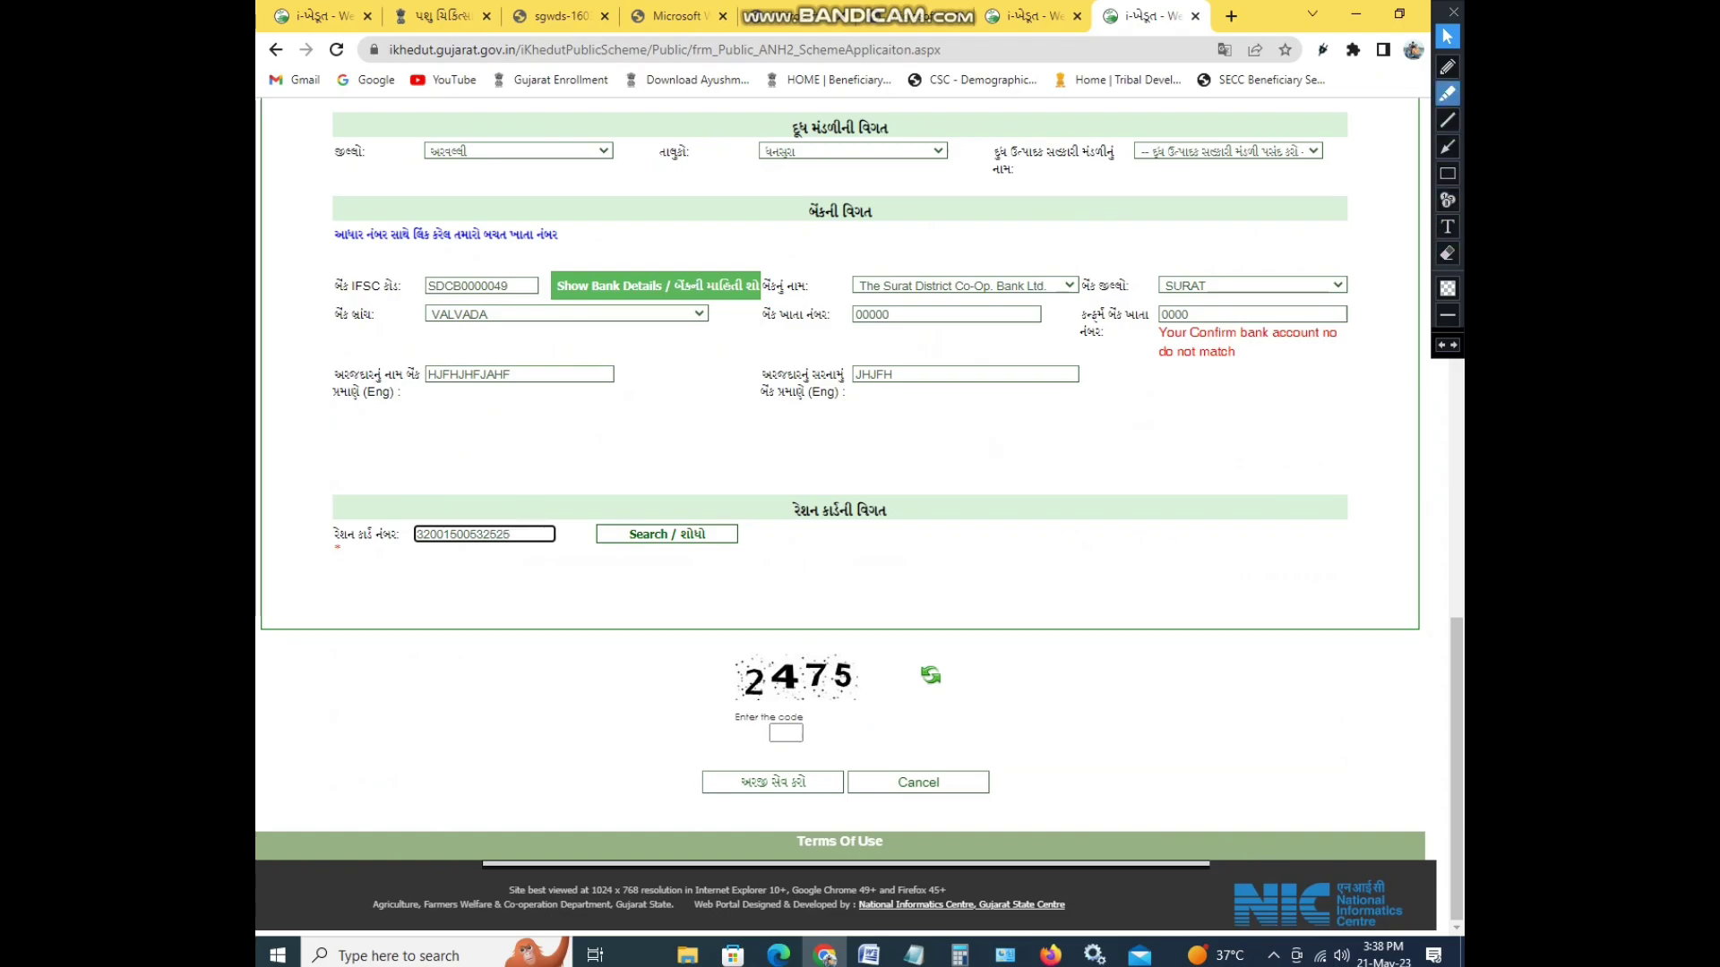
# - Enter the applicant's ration card number, mark it up with on-screen pen strokes, and return to the top
pyautogui.click(1446, 66)
pyautogui.moveTo(644, 519)
pyautogui.mouseDown()
pyautogui.moveTo(609, 698)
pyautogui.moveTo(810, 519)
pyautogui.moveTo(598, 563)
pyautogui.moveTo(689, 567)
pyautogui.moveTo(716, 539)
pyautogui.mouseUp()
pyautogui.moveTo(602, 659)
pyautogui.mouseDown()
pyautogui.moveTo(721, 652)
pyautogui.moveTo(734, 633)
pyautogui.mouseUp()
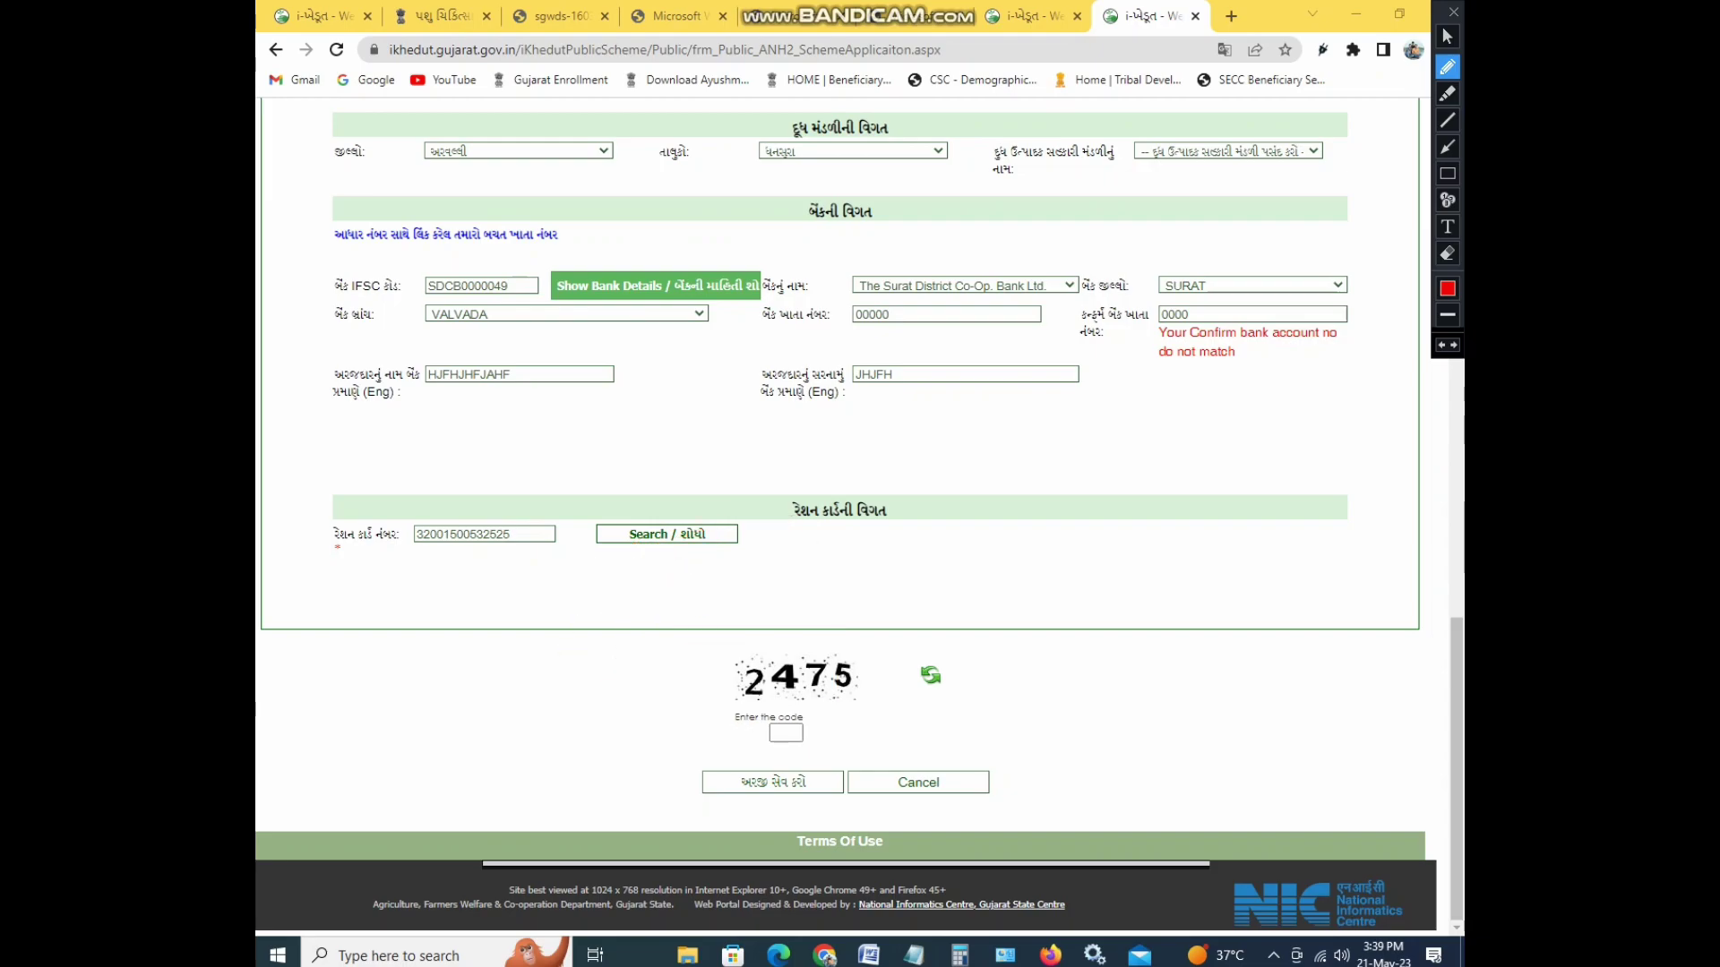
pyautogui.moveTo(761, 714); pyautogui.dragTo(786, 713)
pyautogui.moveTo(739, 778); pyautogui.dragTo(767, 772)
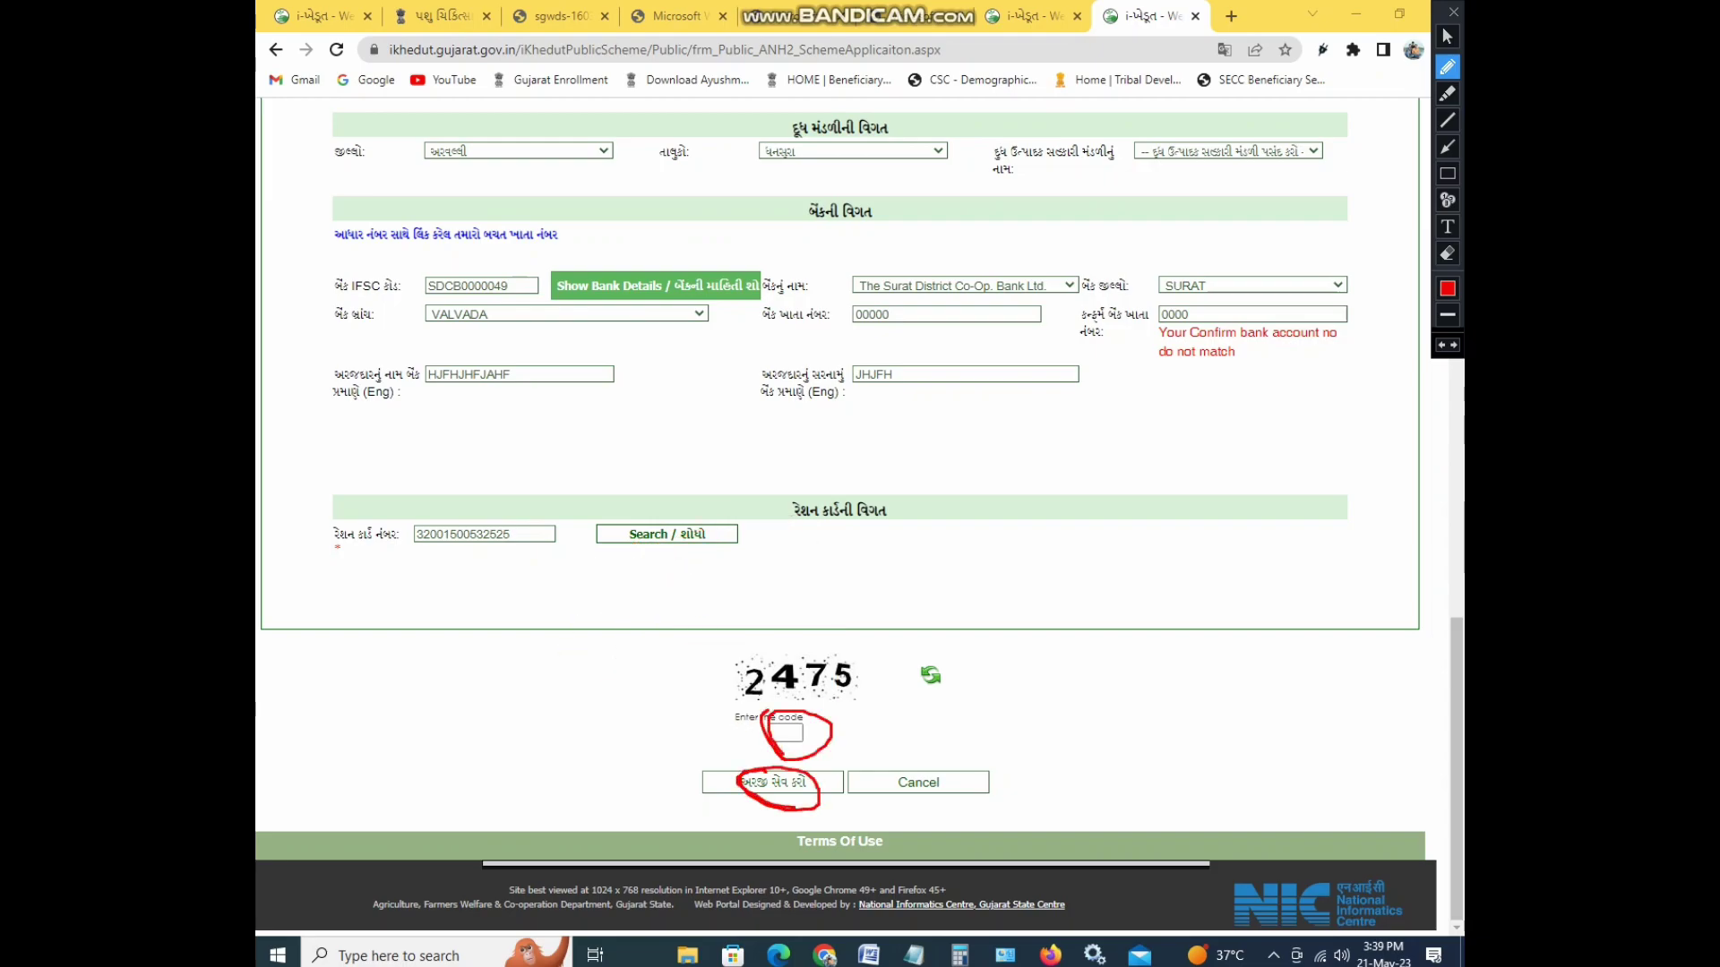
pyautogui.hotkey('ctrl', 'z')
pyautogui.hotkey('ctrl', 'z')
pyautogui.click(1446, 36)
pyautogui.scroll(15, 860, 516)
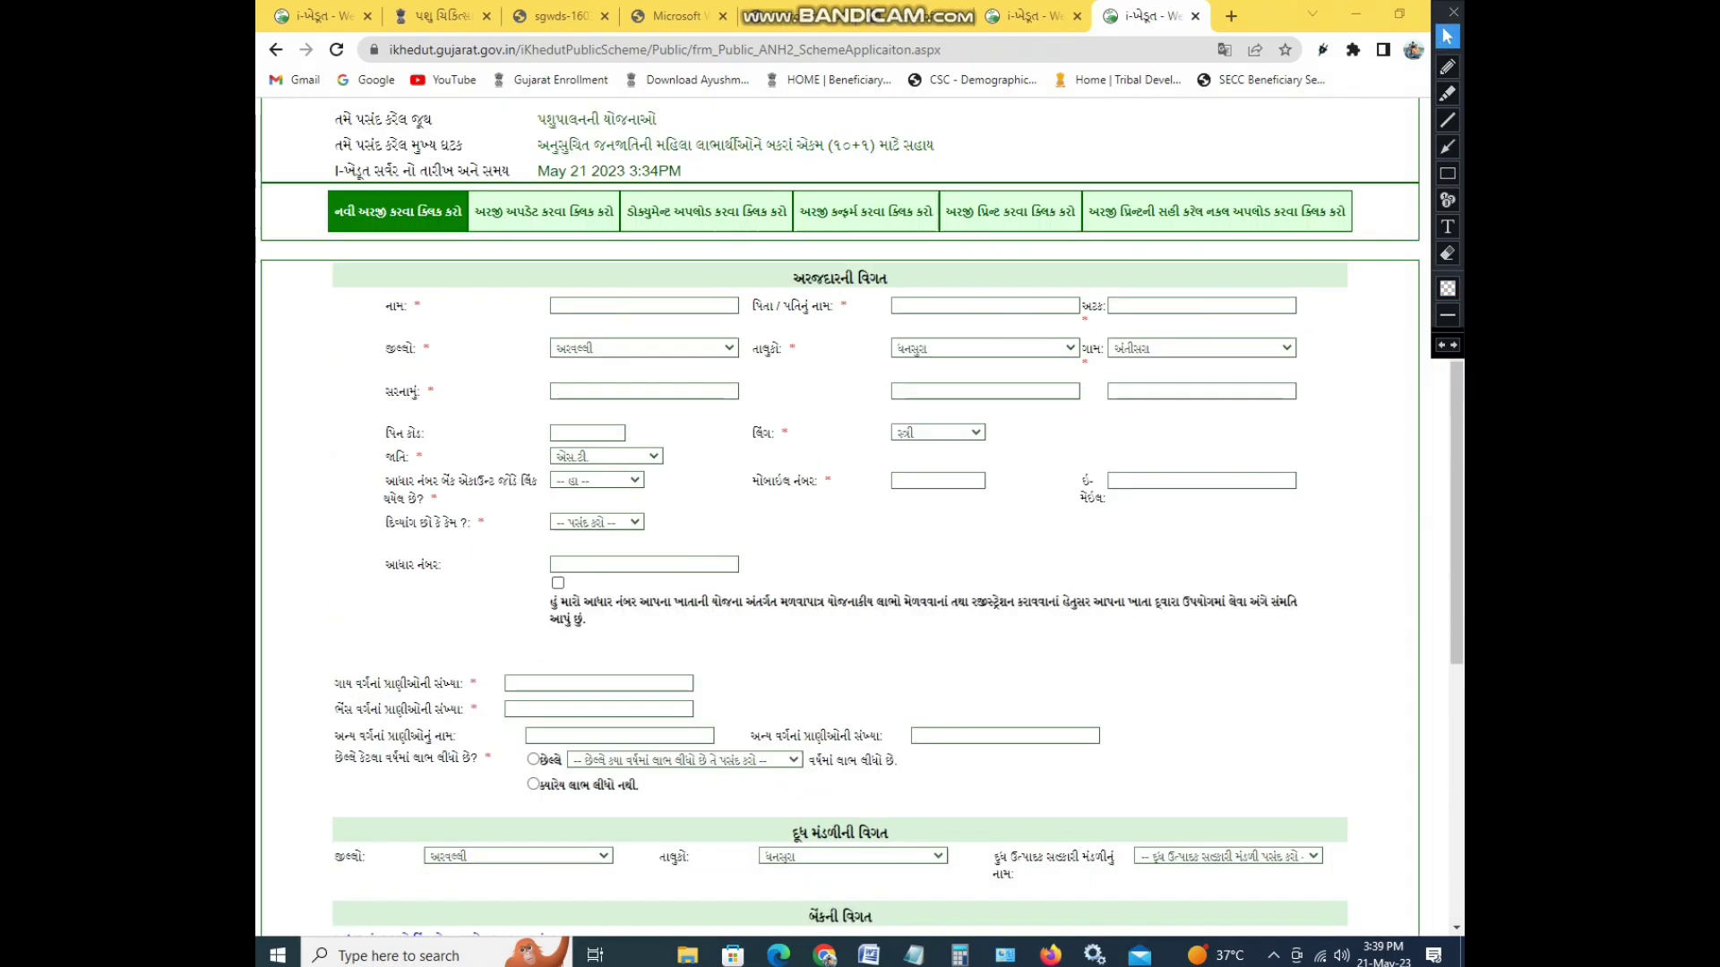
pyautogui.scroll(-1, 860, 516)
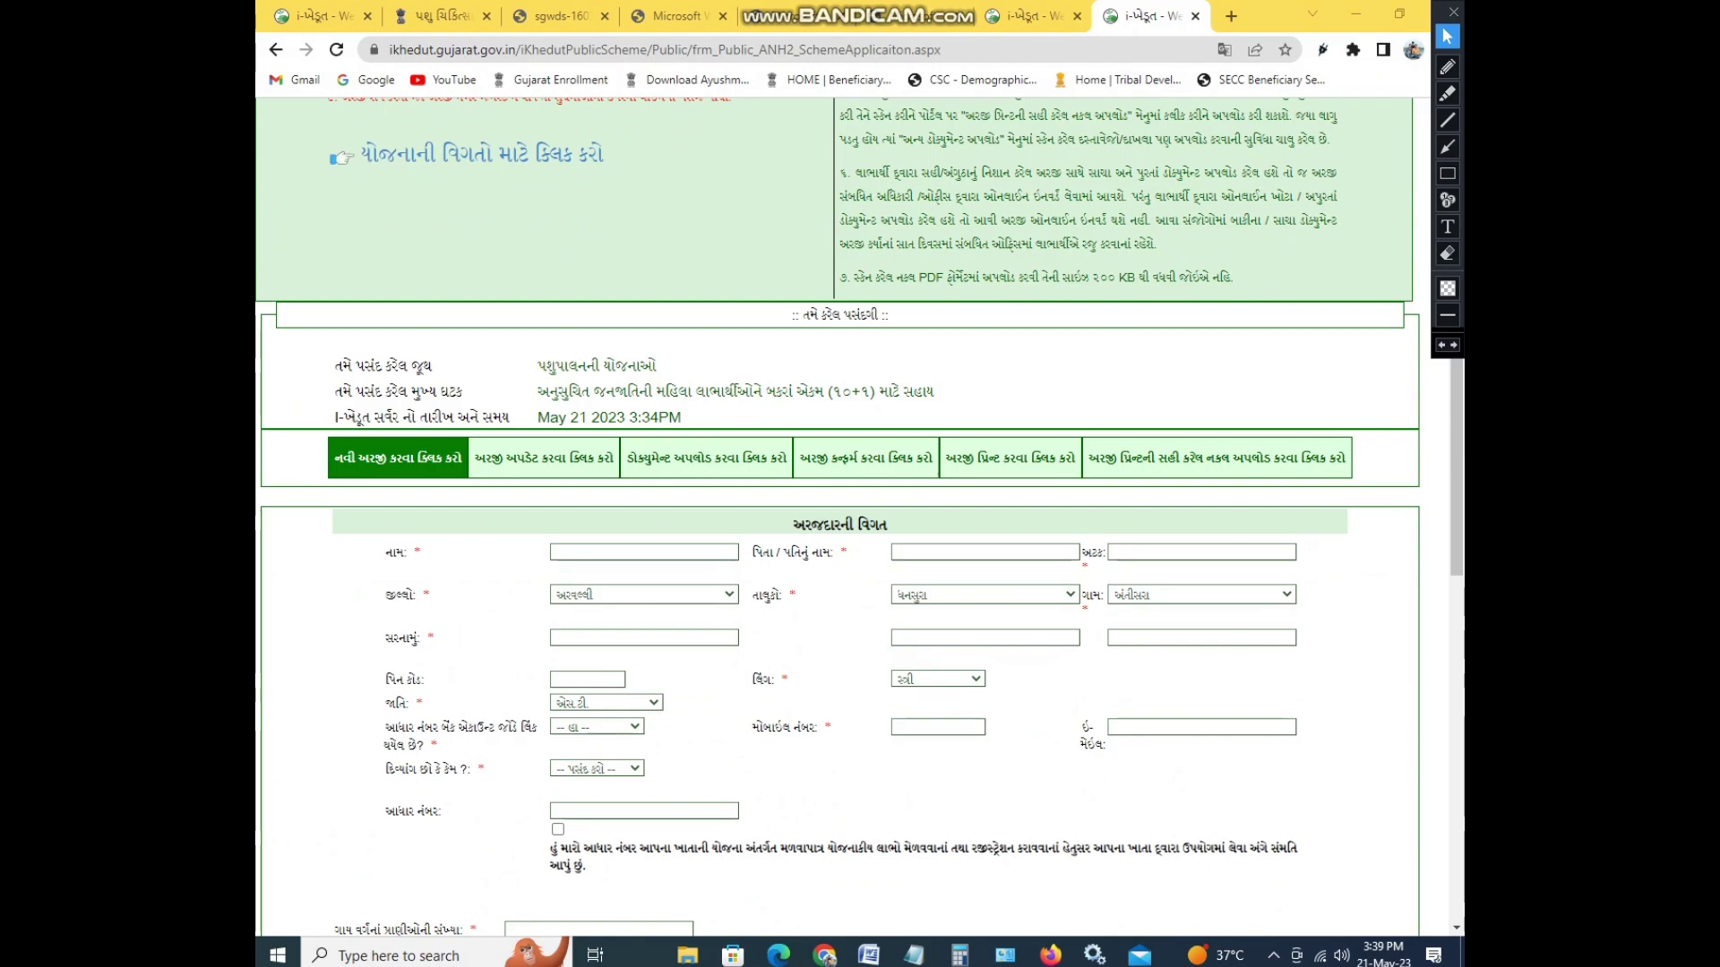
pyautogui.scroll(-1, 860, 518)
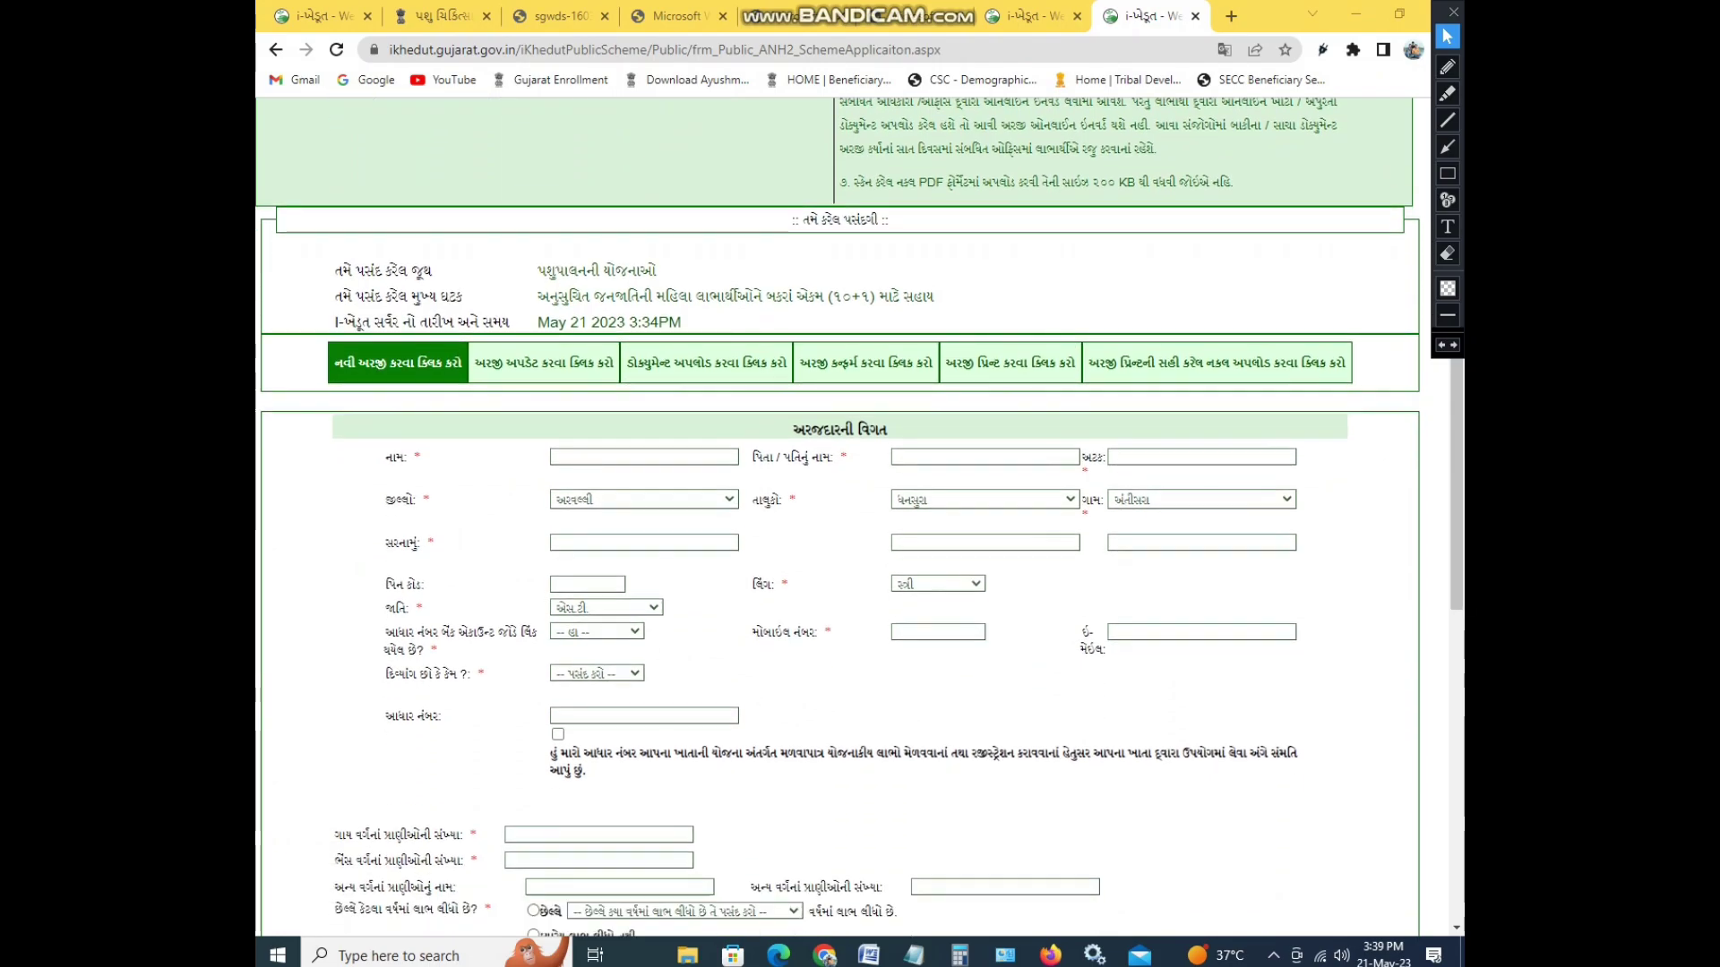
pyautogui.scroll(-2, 859, 517)
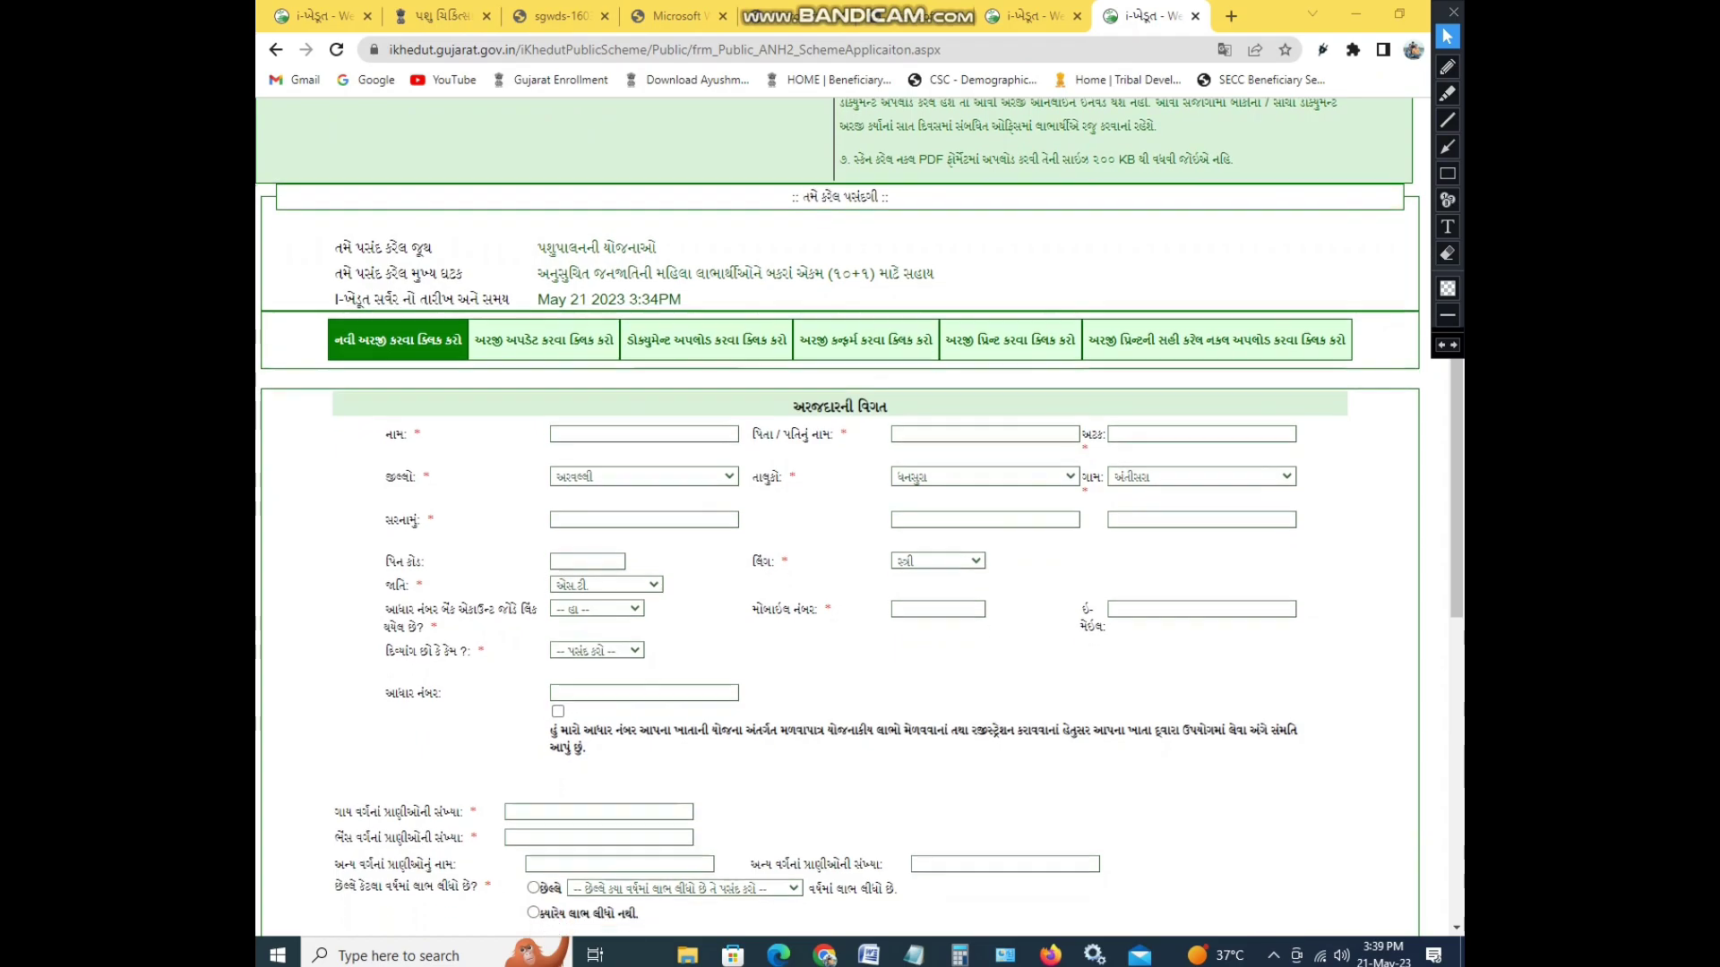
# - Open the application confirmation search page and annotate it with the screen pen
pyautogui.click(867, 172)
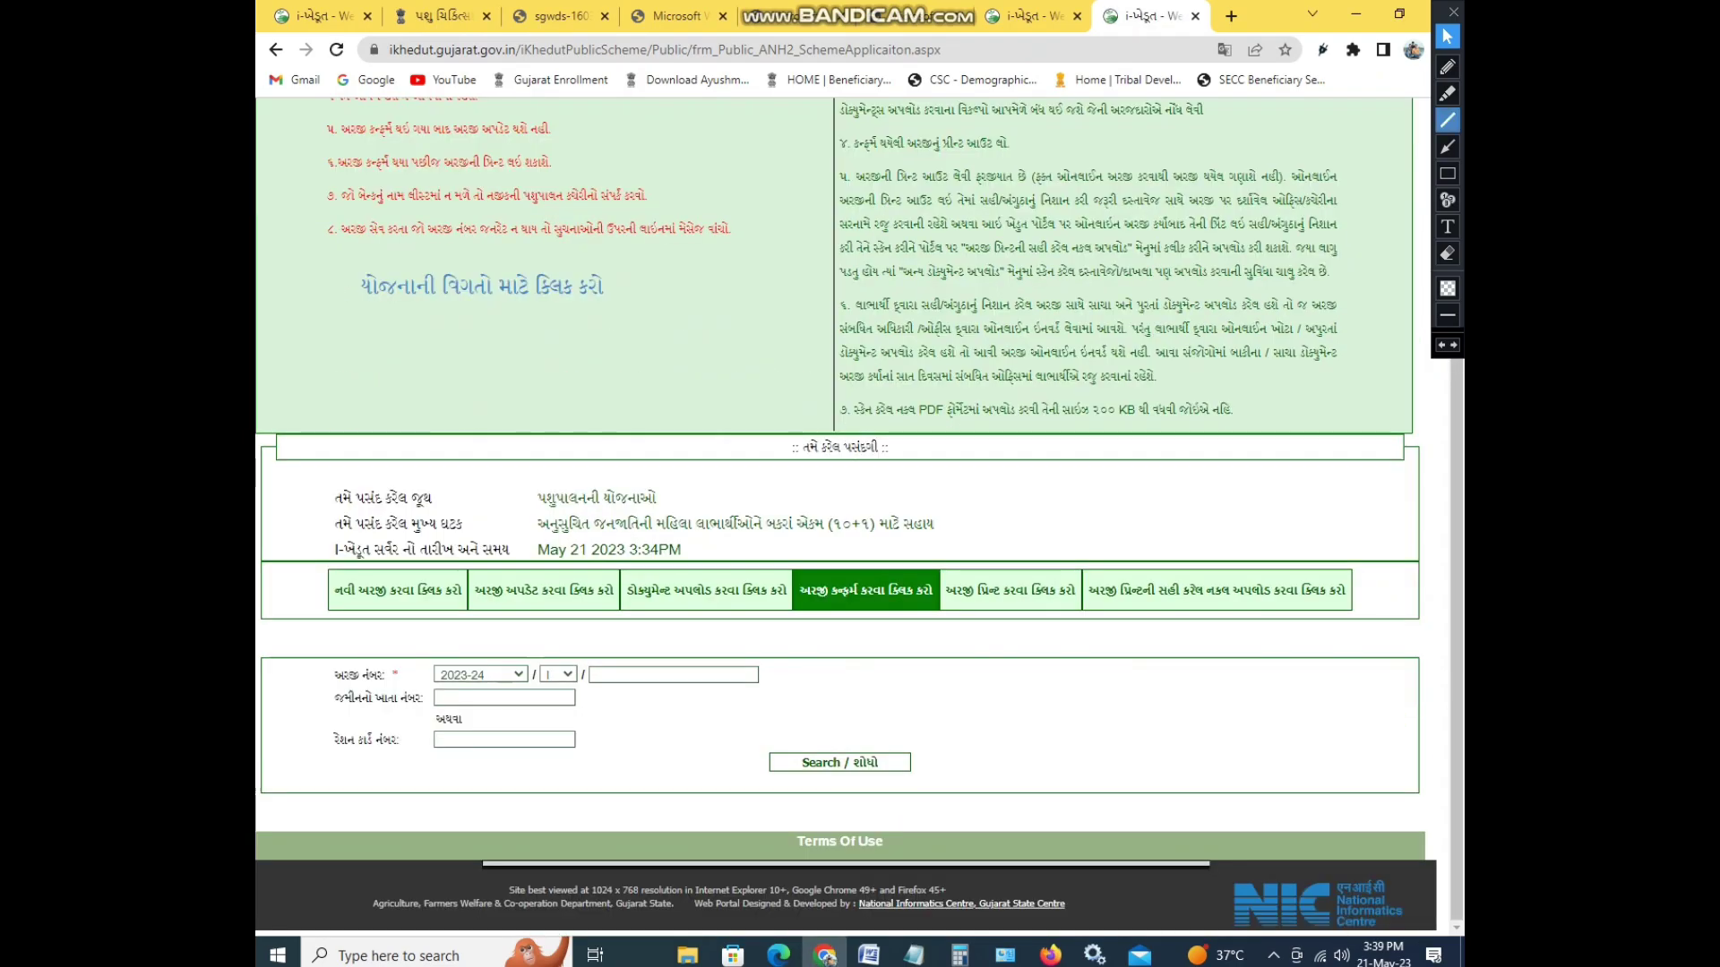
pyautogui.click(1446, 66)
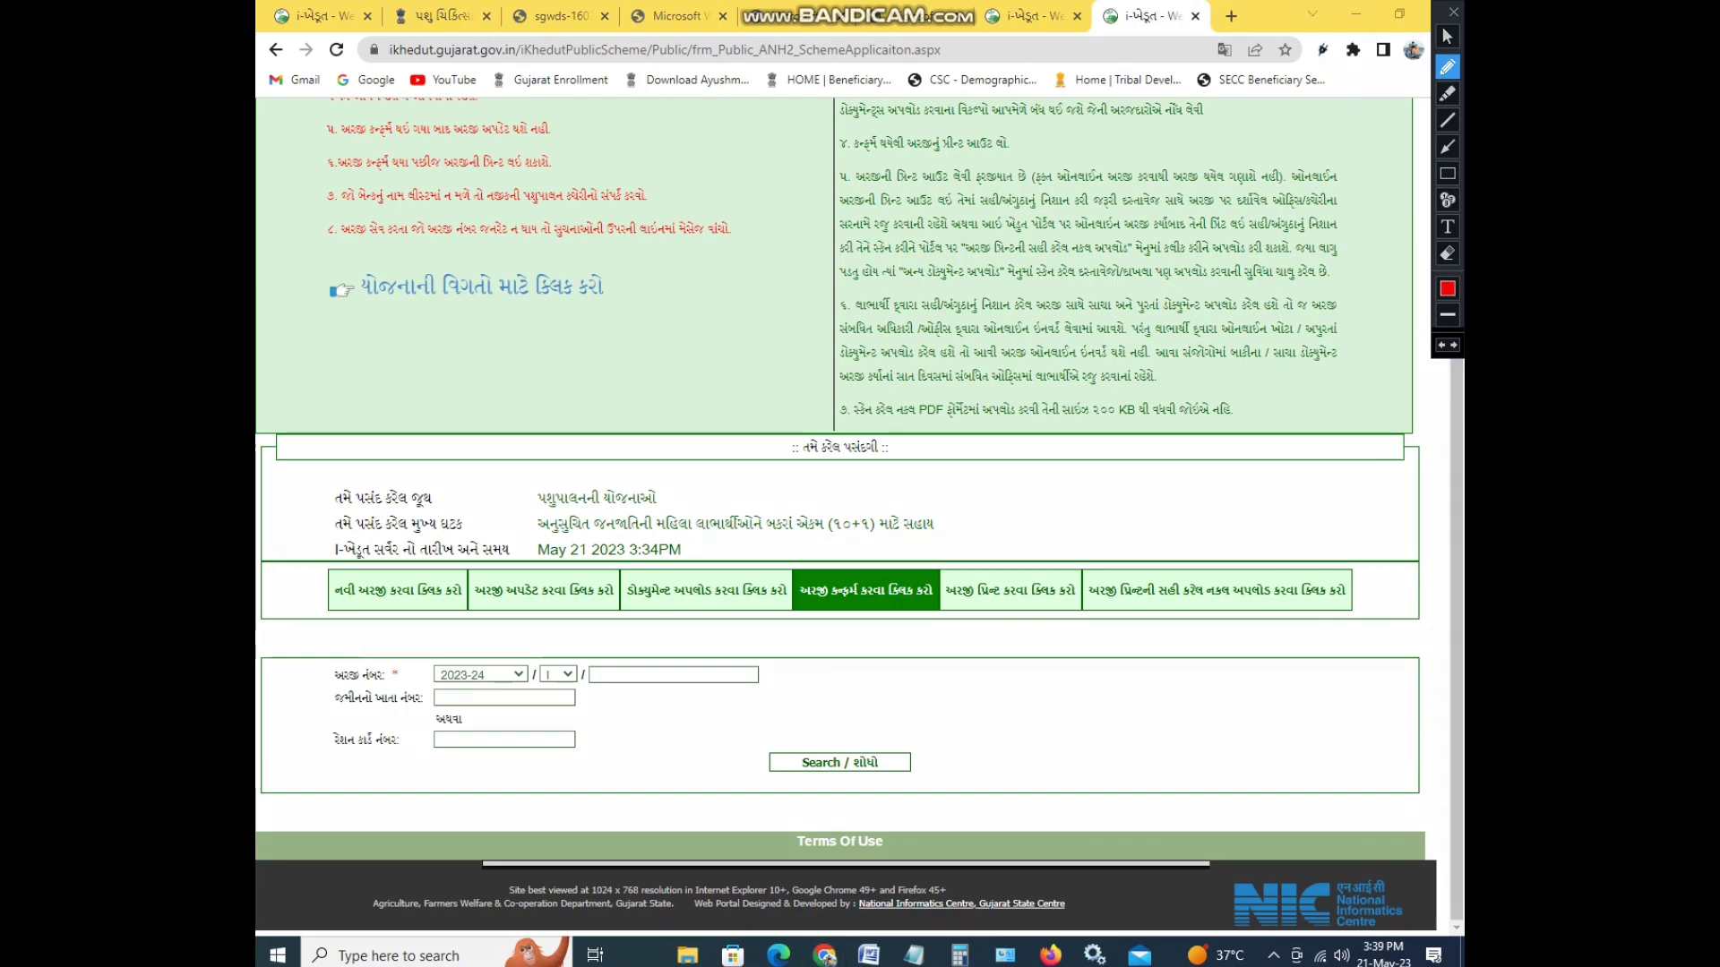
pyautogui.moveTo(662, 652)
pyautogui.mouseDown()
pyautogui.moveTo(695, 663)
pyautogui.moveTo(630, 666)
pyautogui.mouseUp()
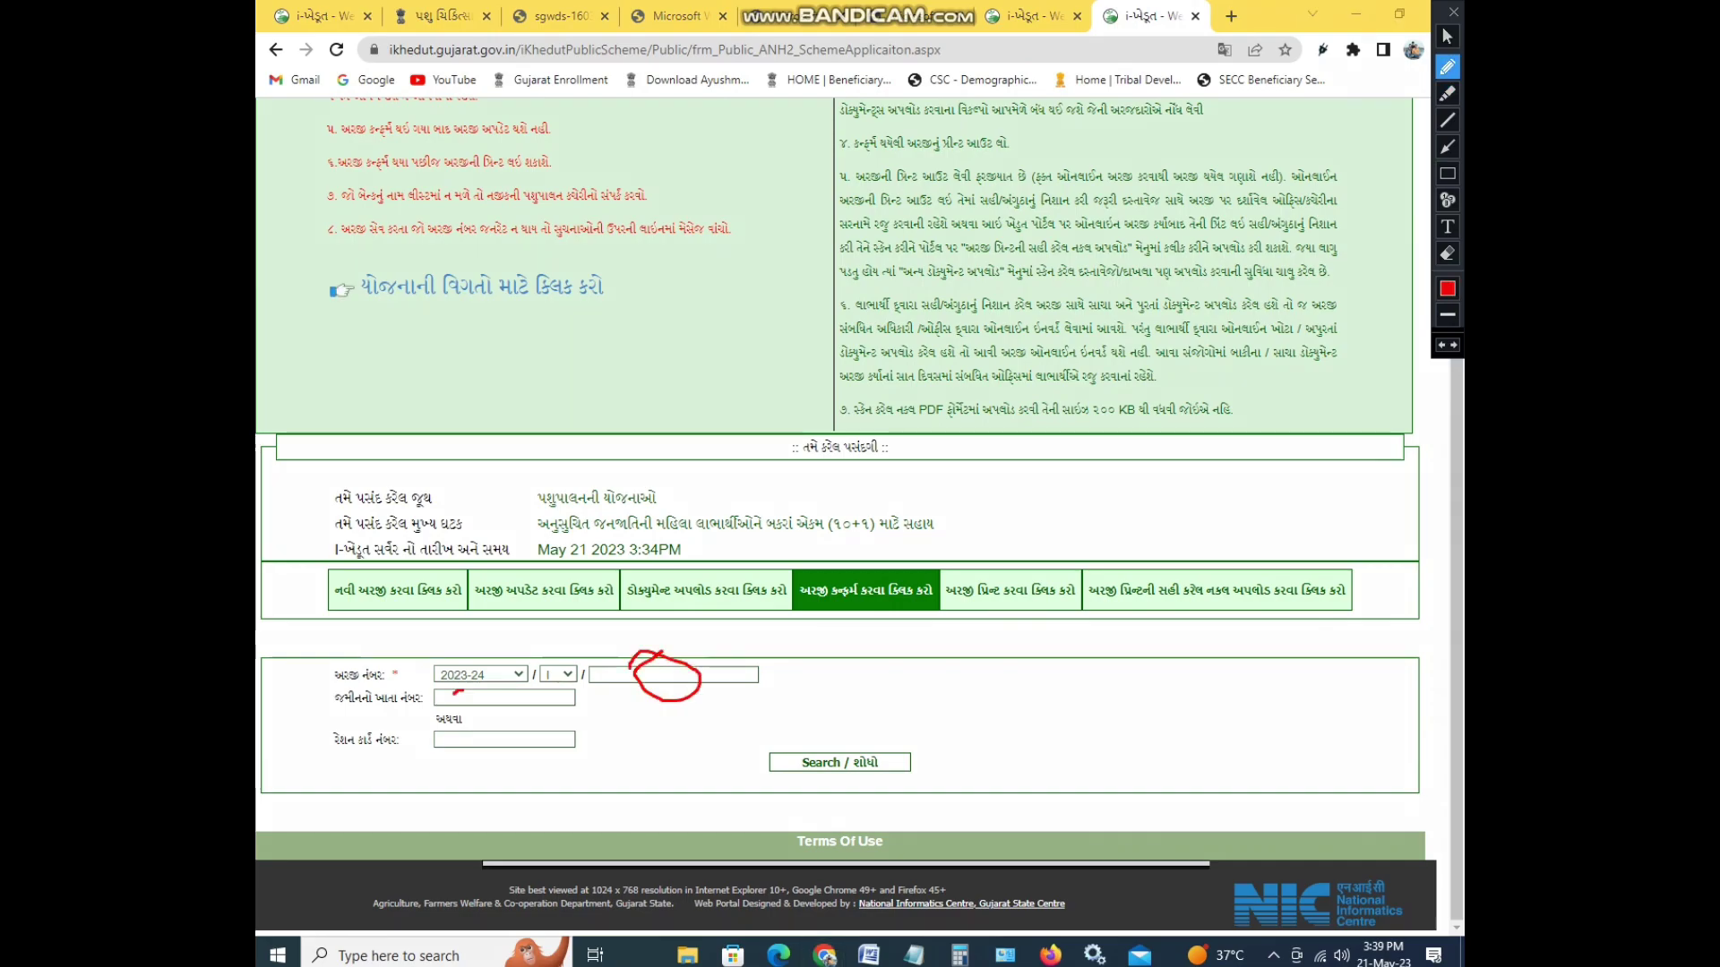
pyautogui.moveTo(464, 691); pyautogui.dragTo(445, 743)
pyautogui.moveTo(860, 744)
pyautogui.mouseDown()
pyautogui.moveTo(893, 760)
pyautogui.moveTo(824, 786)
pyautogui.mouseUp()
pyautogui.hotkey('ctrl', 'z')
pyautogui.hotkey('ctrl', 'z')
pyautogui.hotkey('ctrl', 'z')
pyautogui.hotkey('ctrl', 'z')
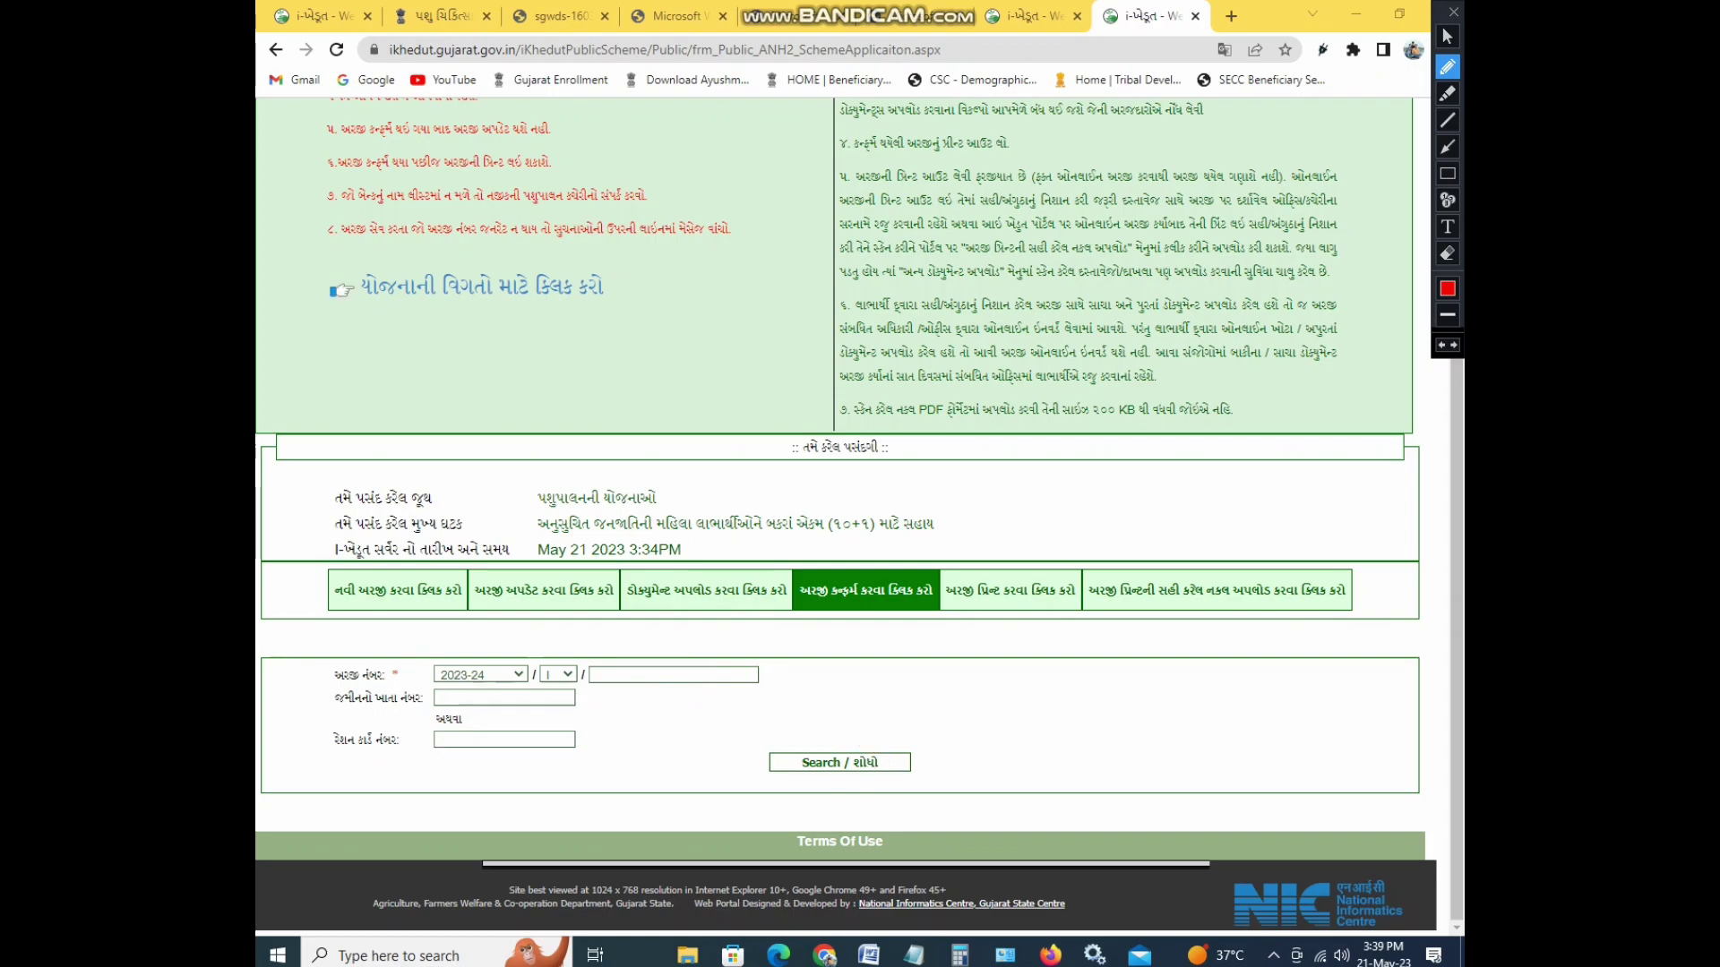
pyautogui.press('Escape')
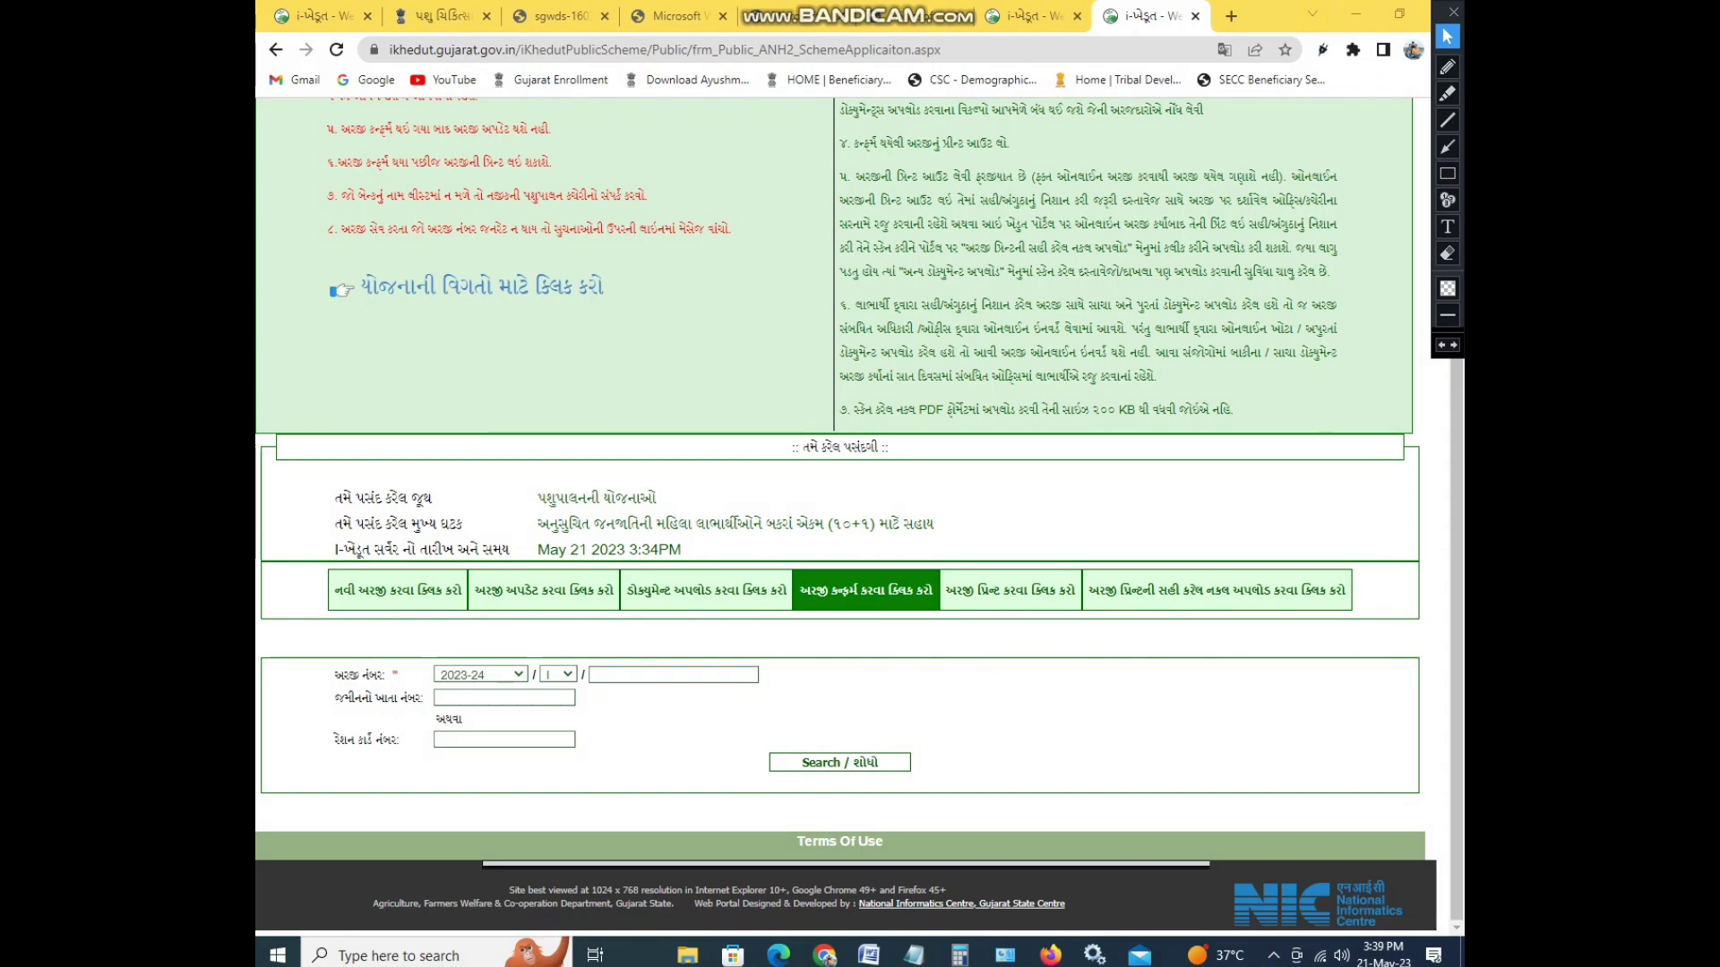
# - Draw another on-screen highlight, undo it and close the drawing tool
pyautogui.click(1448, 173)
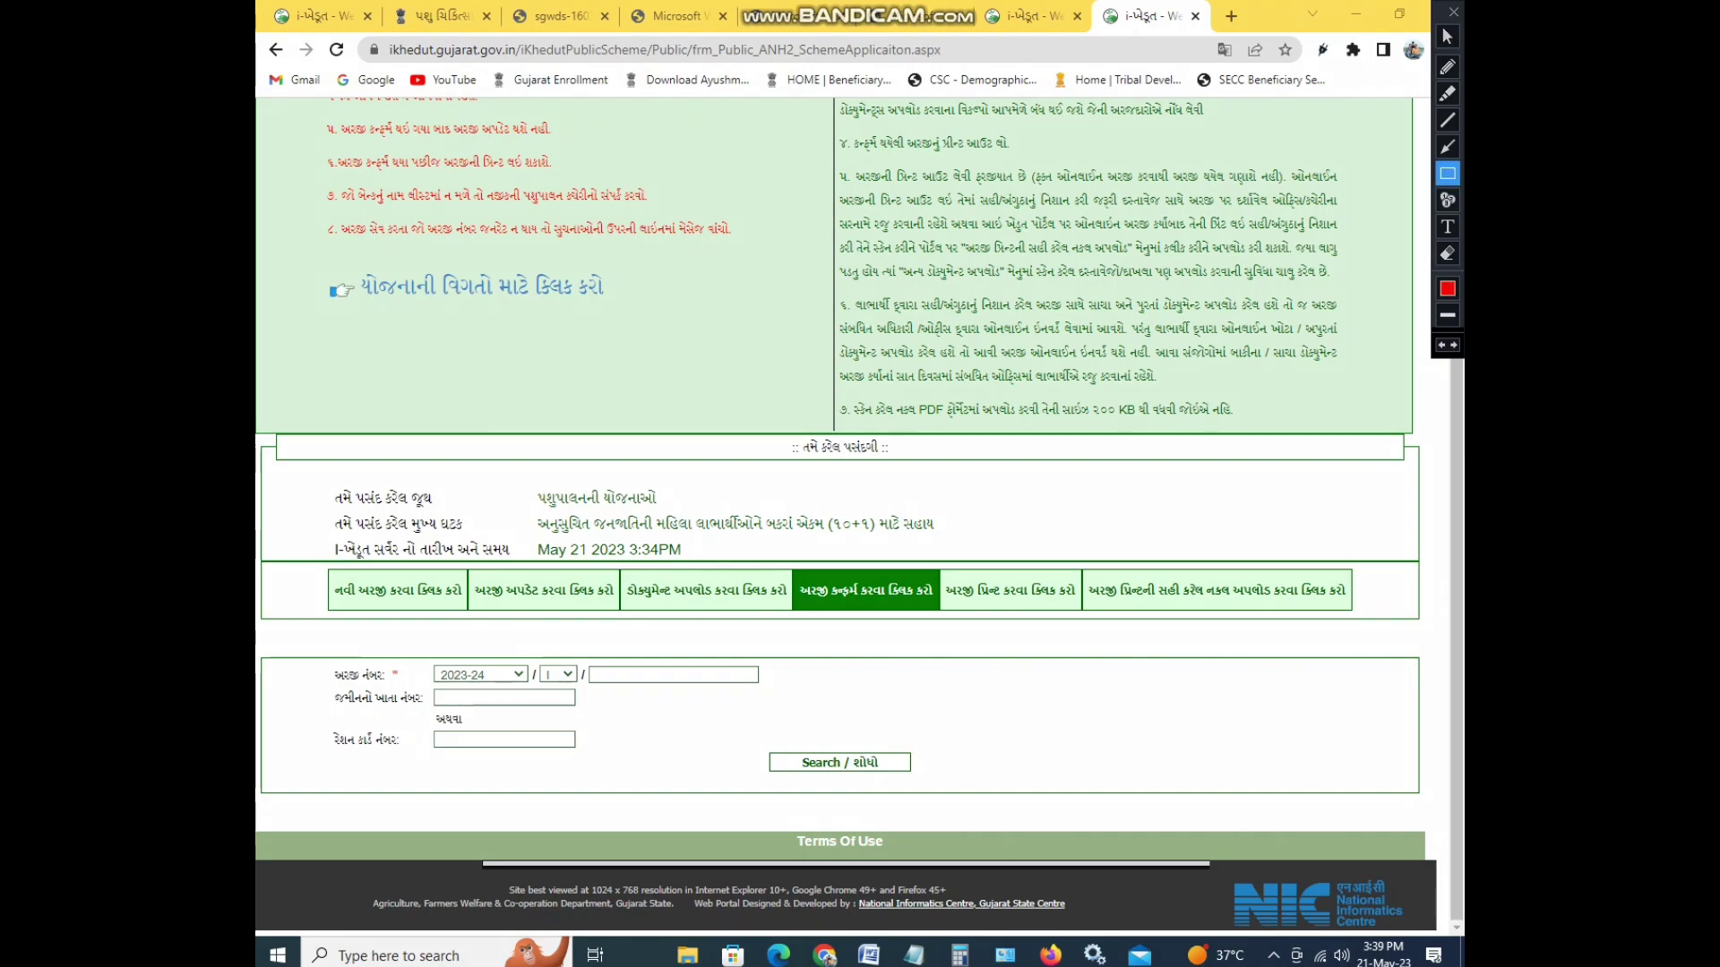
pyautogui.moveTo(728, 686)
pyautogui.mouseDown()
pyautogui.moveTo(888, 739)
pyautogui.moveTo(1100, 736)
pyautogui.mouseUp()
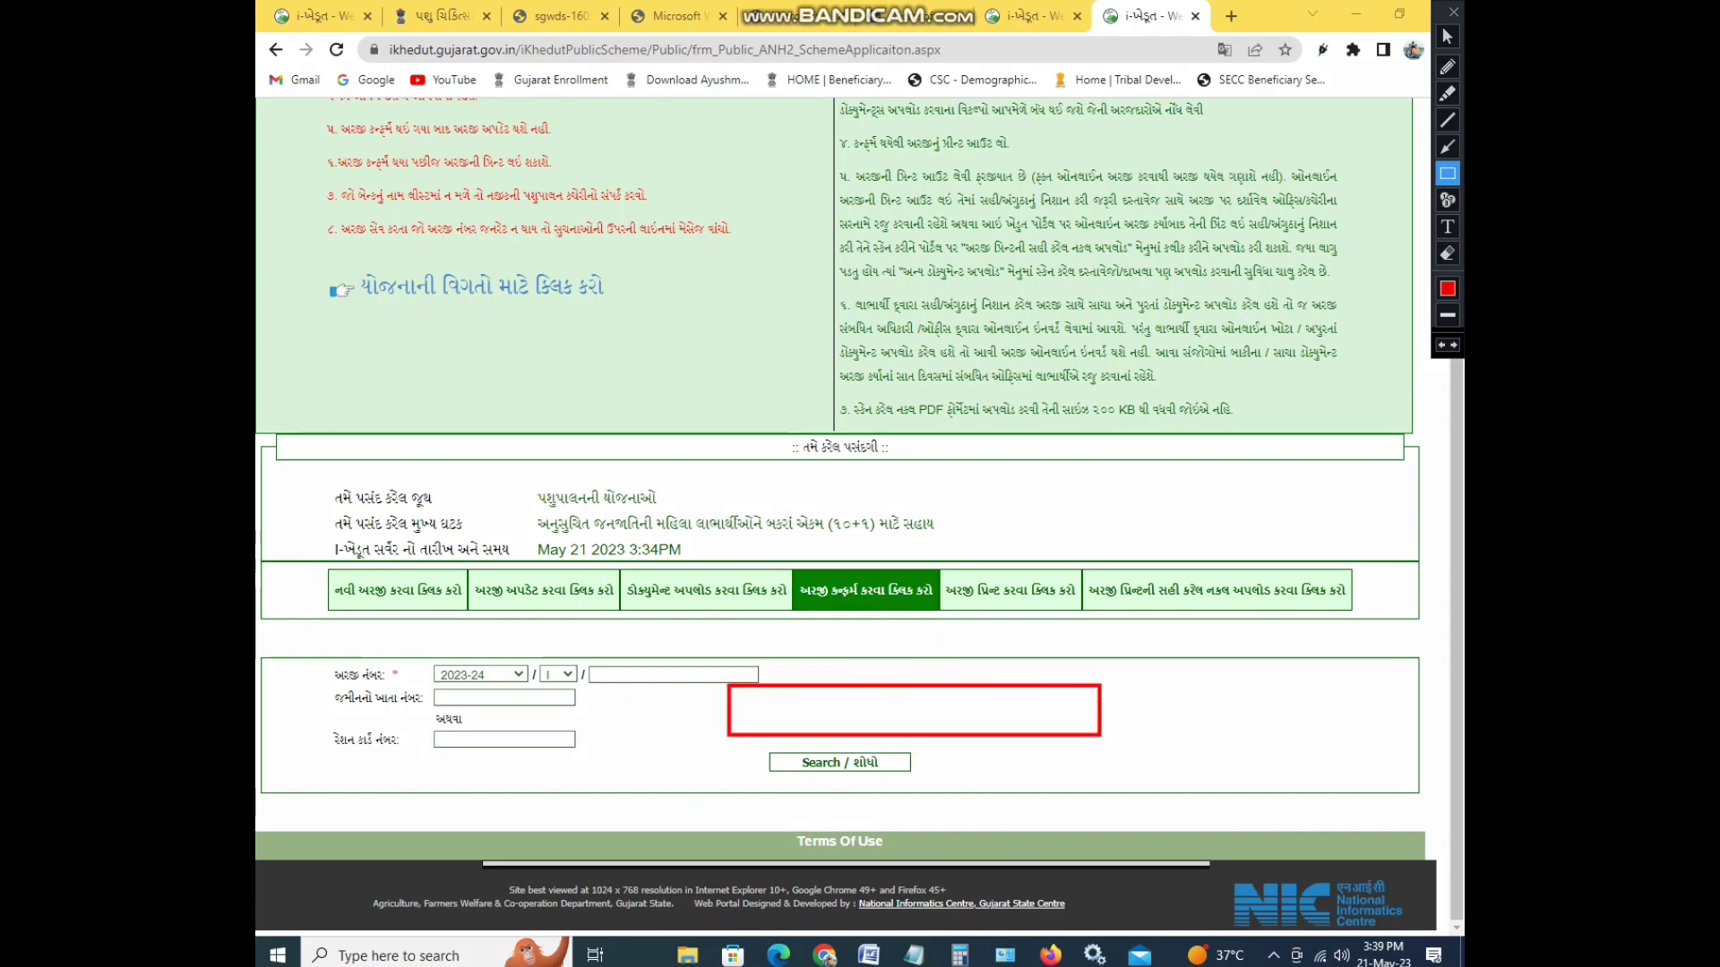
pyautogui.hotkey('ctrl', 'z')
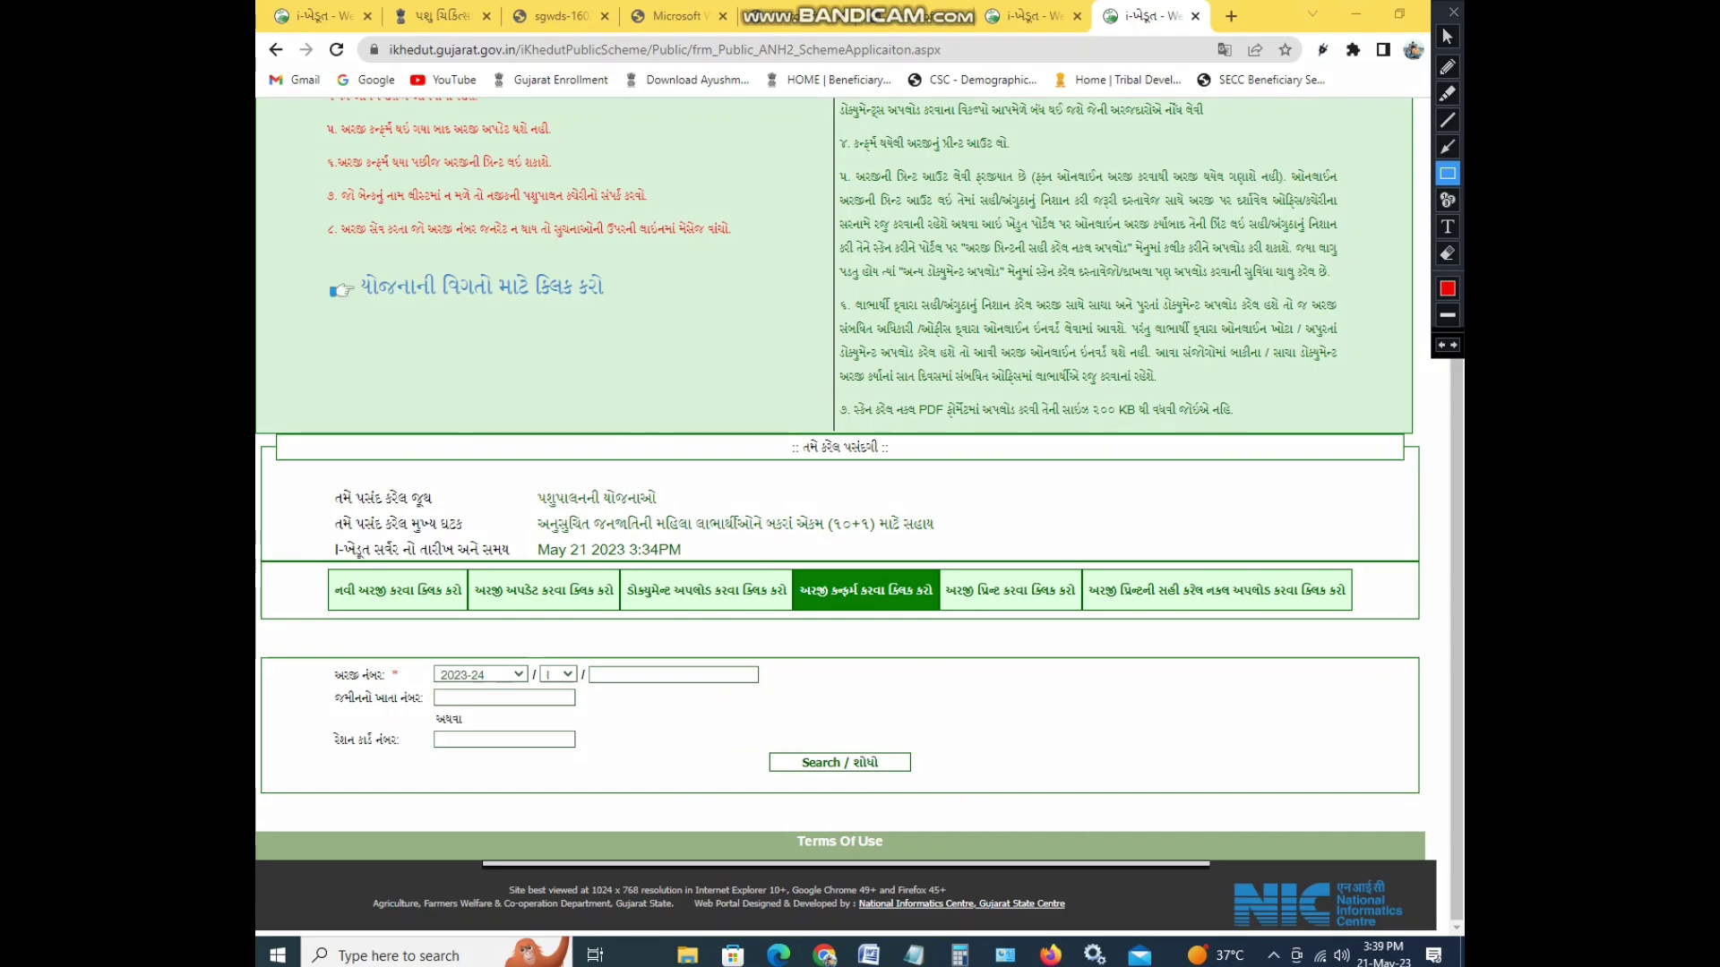
pyautogui.click(1447, 36)
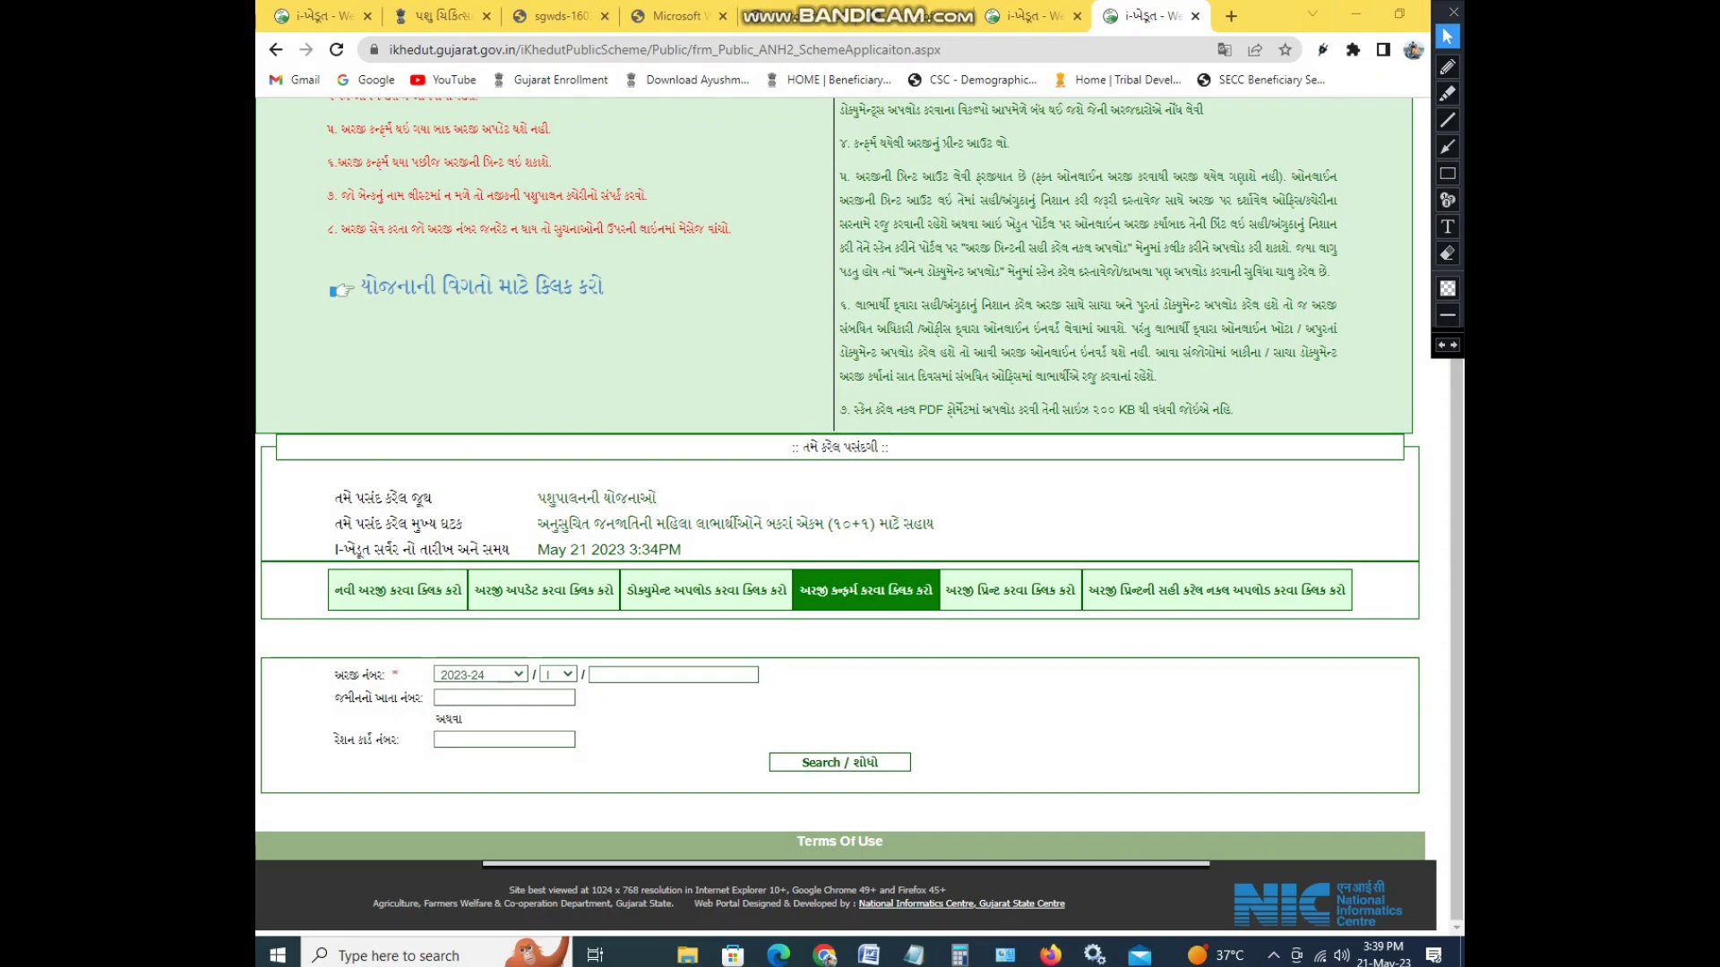
# - Open the application print search page, highlight it with the screen pen, and scroll through it
pyautogui.click(1010, 590)
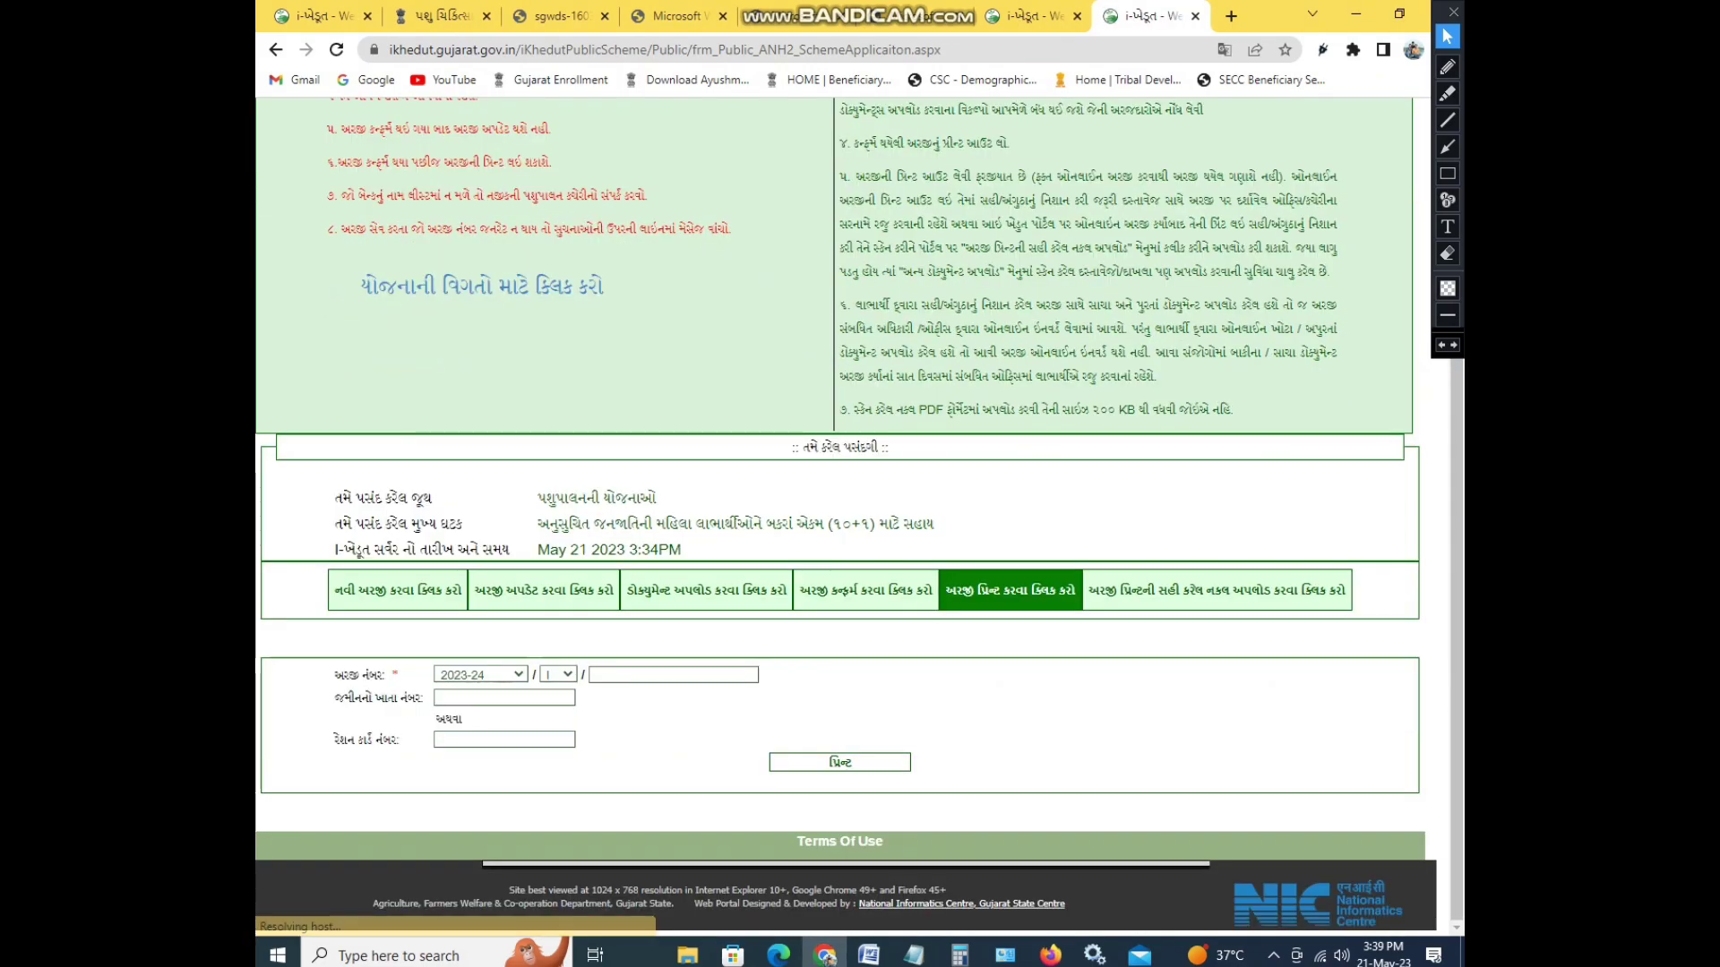
pyautogui.click(1447, 173)
pyautogui.moveTo(779, 722)
pyautogui.mouseDown()
pyautogui.moveTo(790, 790)
pyautogui.moveTo(1002, 811)
pyautogui.mouseUp()
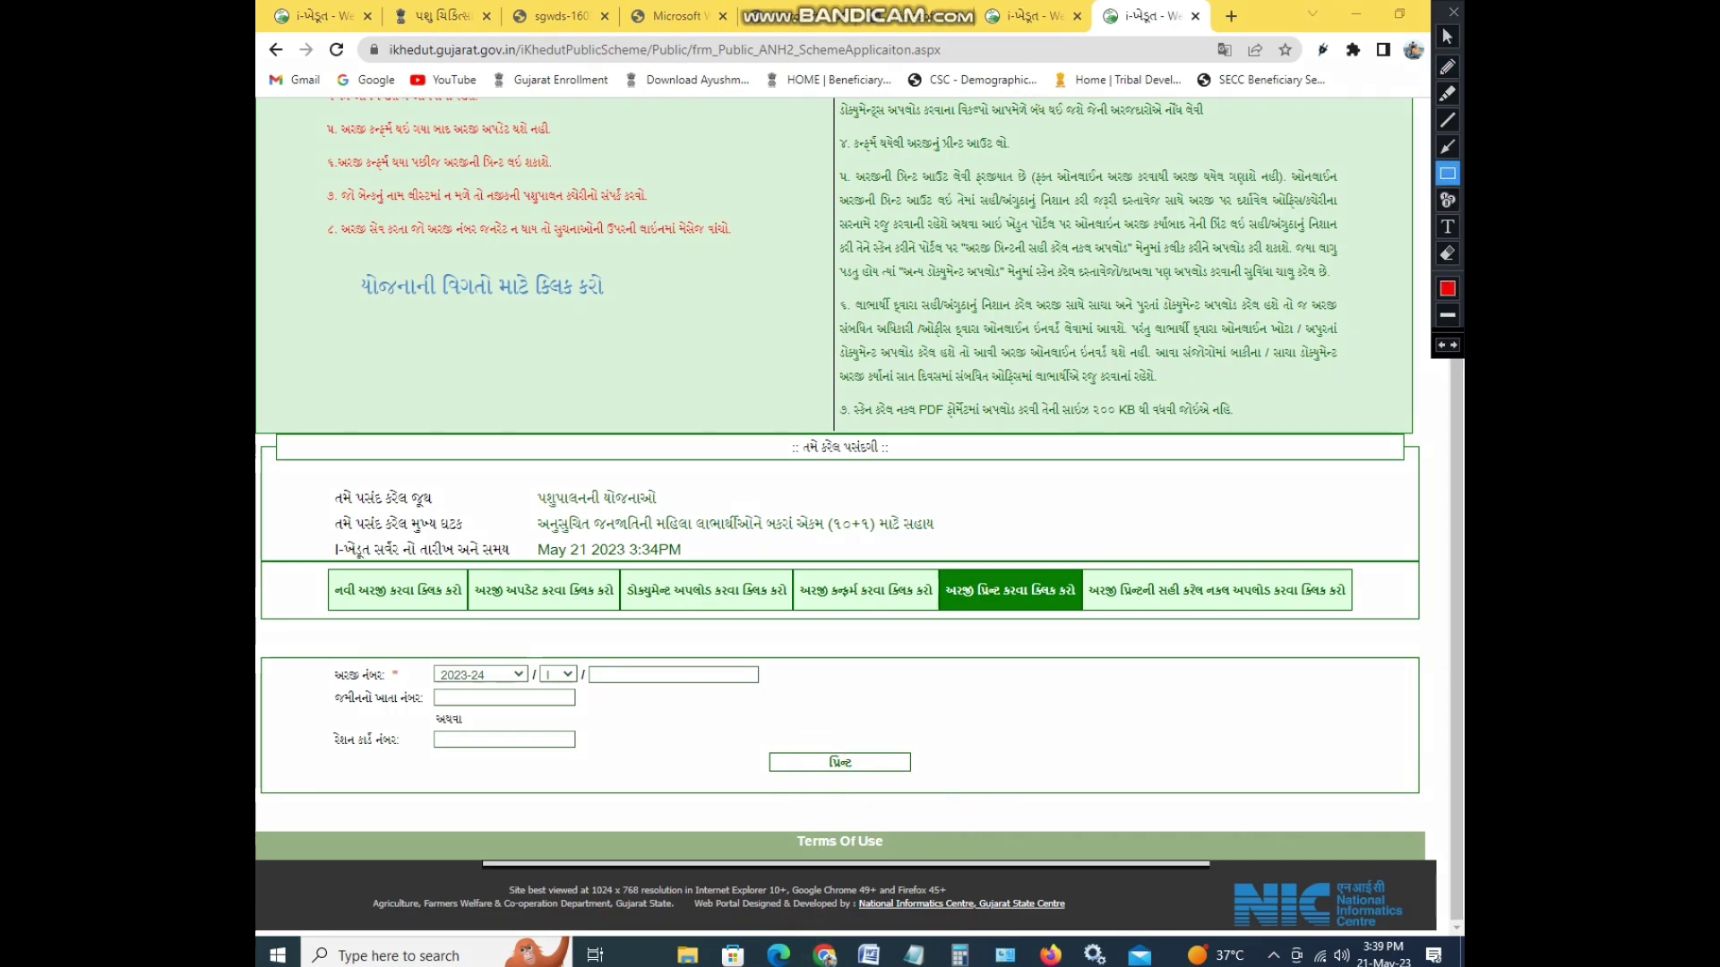
pyautogui.click(1447, 35)
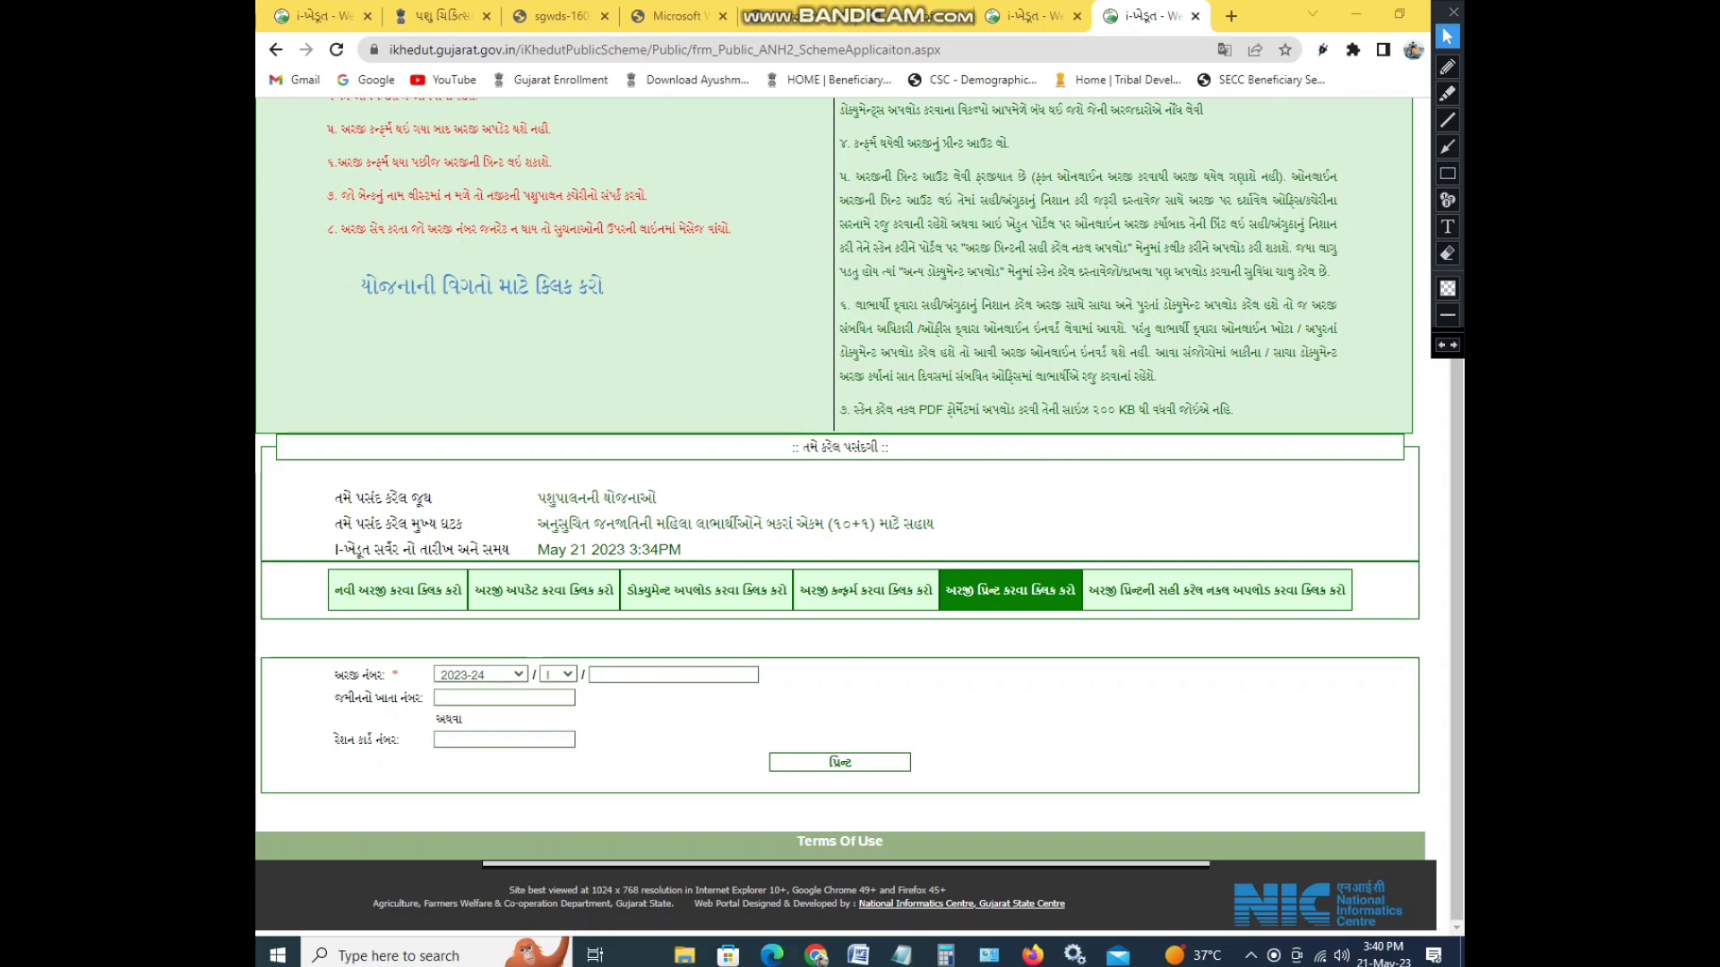
pyautogui.scroll(4, 860, 516)
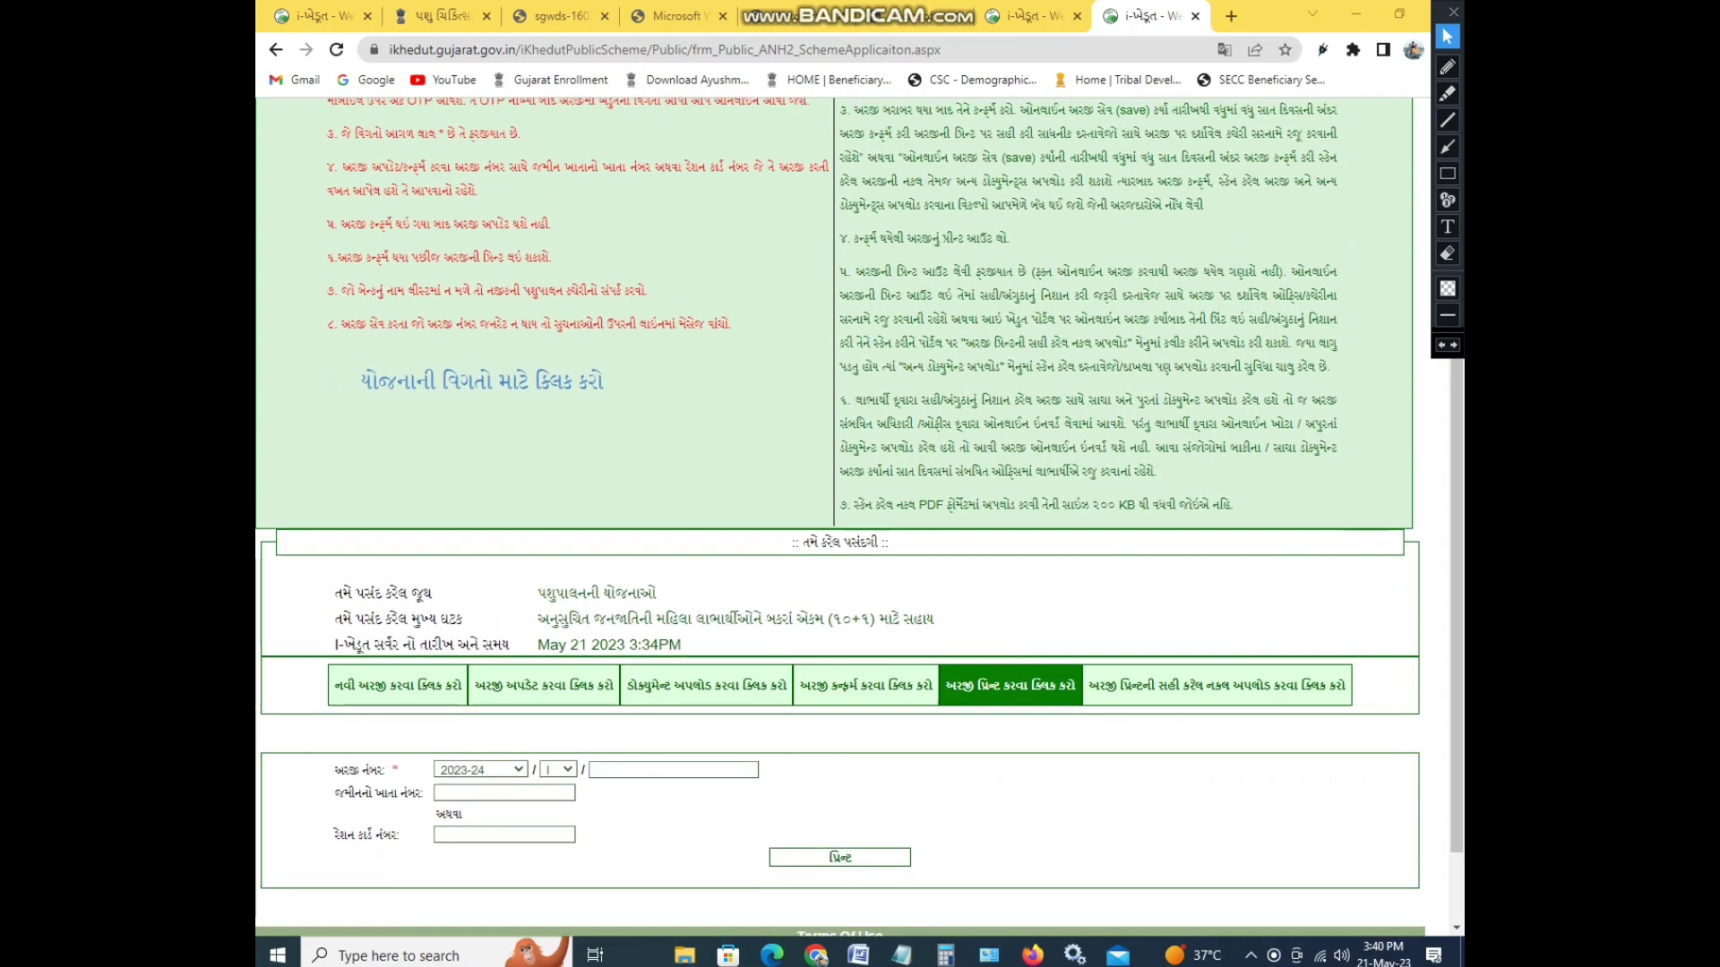
pyautogui.scroll(-3, 860, 517)
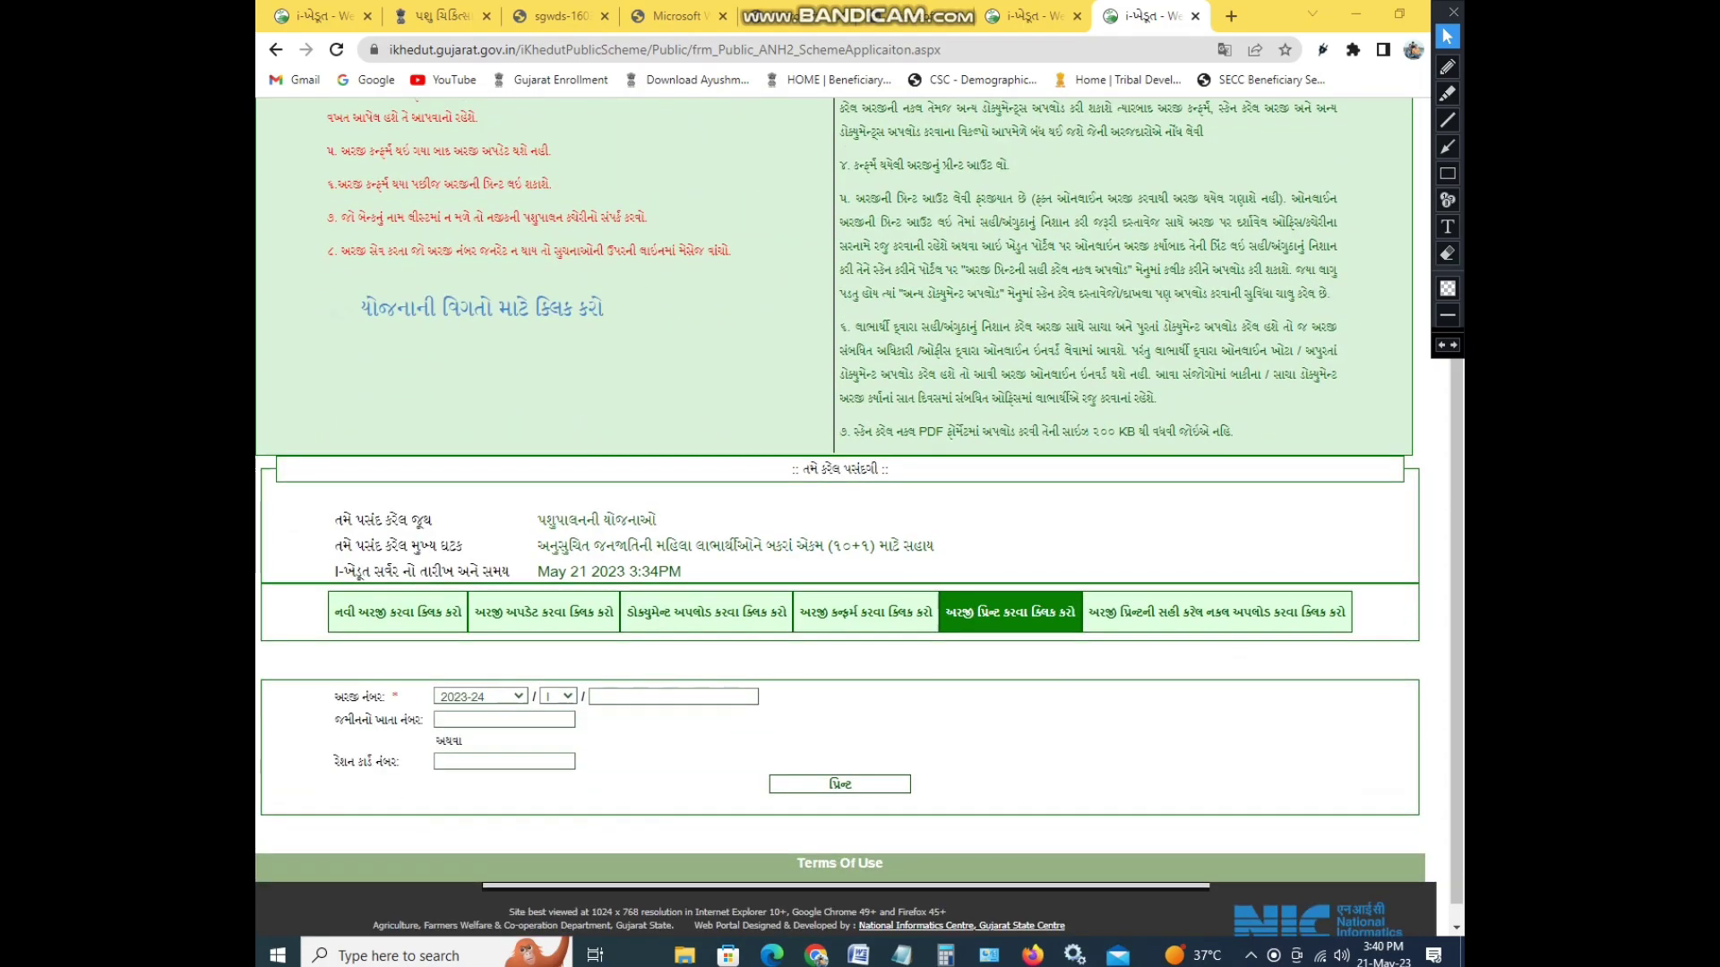
# - In the schemes tab, open the ડોક્યુમેંટ link for the row 5 goat-unit (10+1) scheme
pyautogui.hotkey('ctrl', 'shift', 'Tab')
pyautogui.scroll(-2, 850, 517)
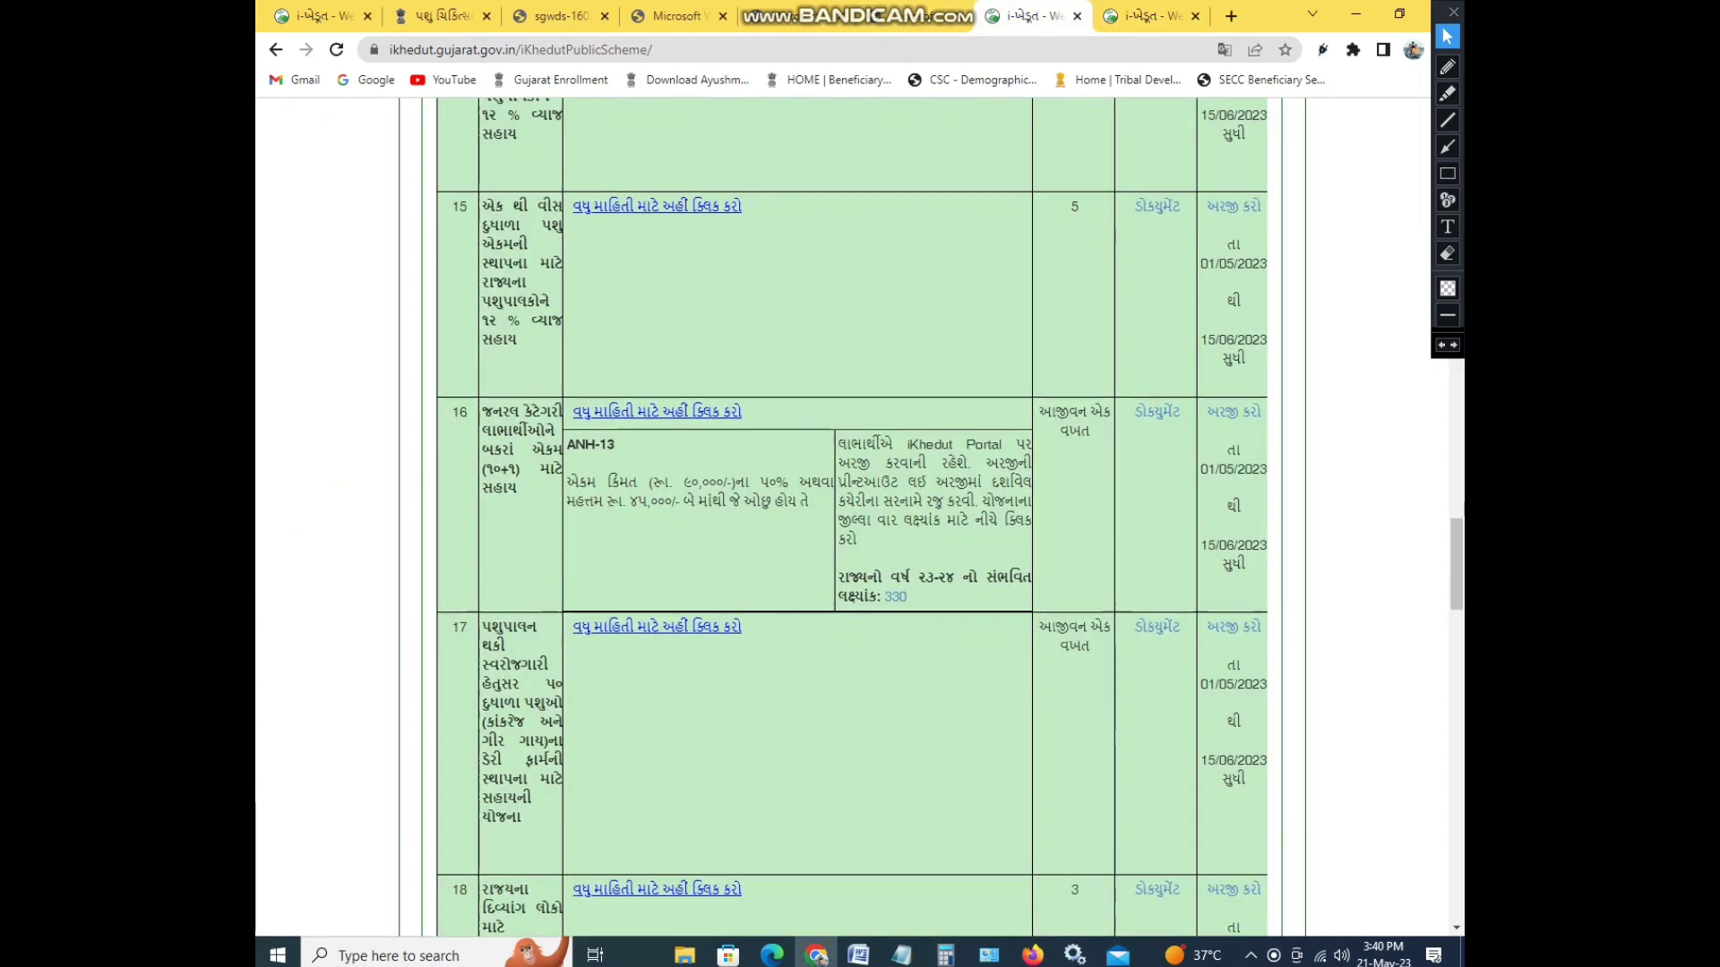
pyautogui.scroll(2, 851, 517)
pyautogui.scroll(12, 851, 516)
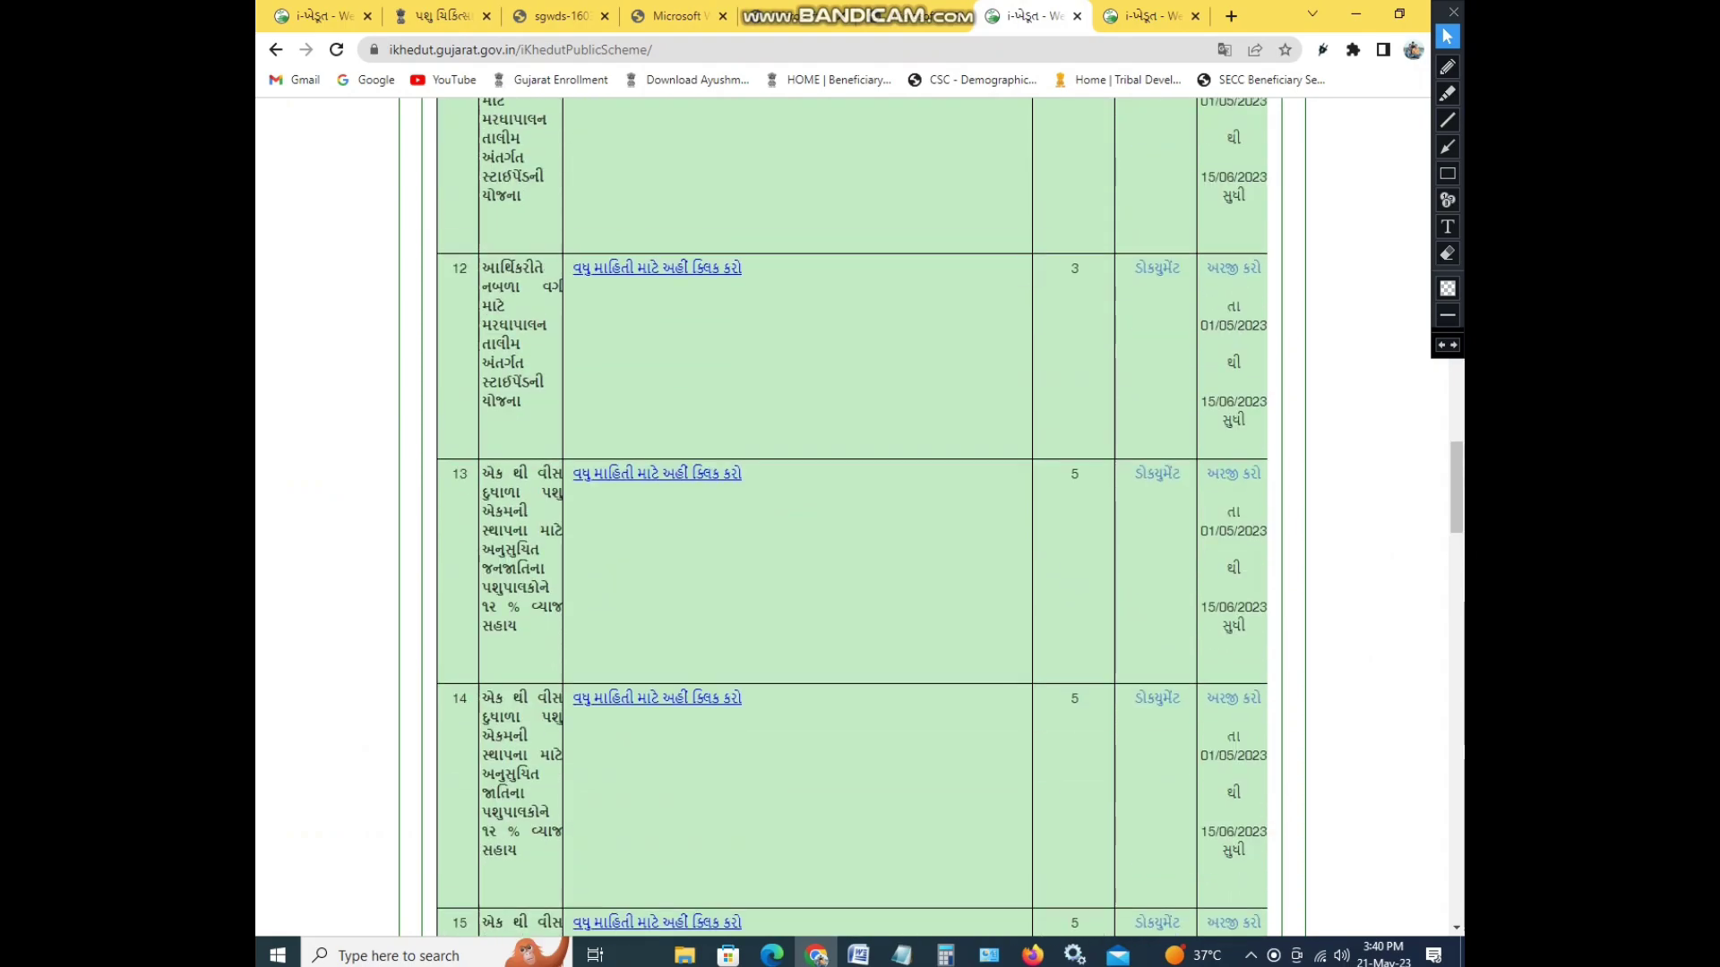
pyautogui.scroll(12, 850, 517)
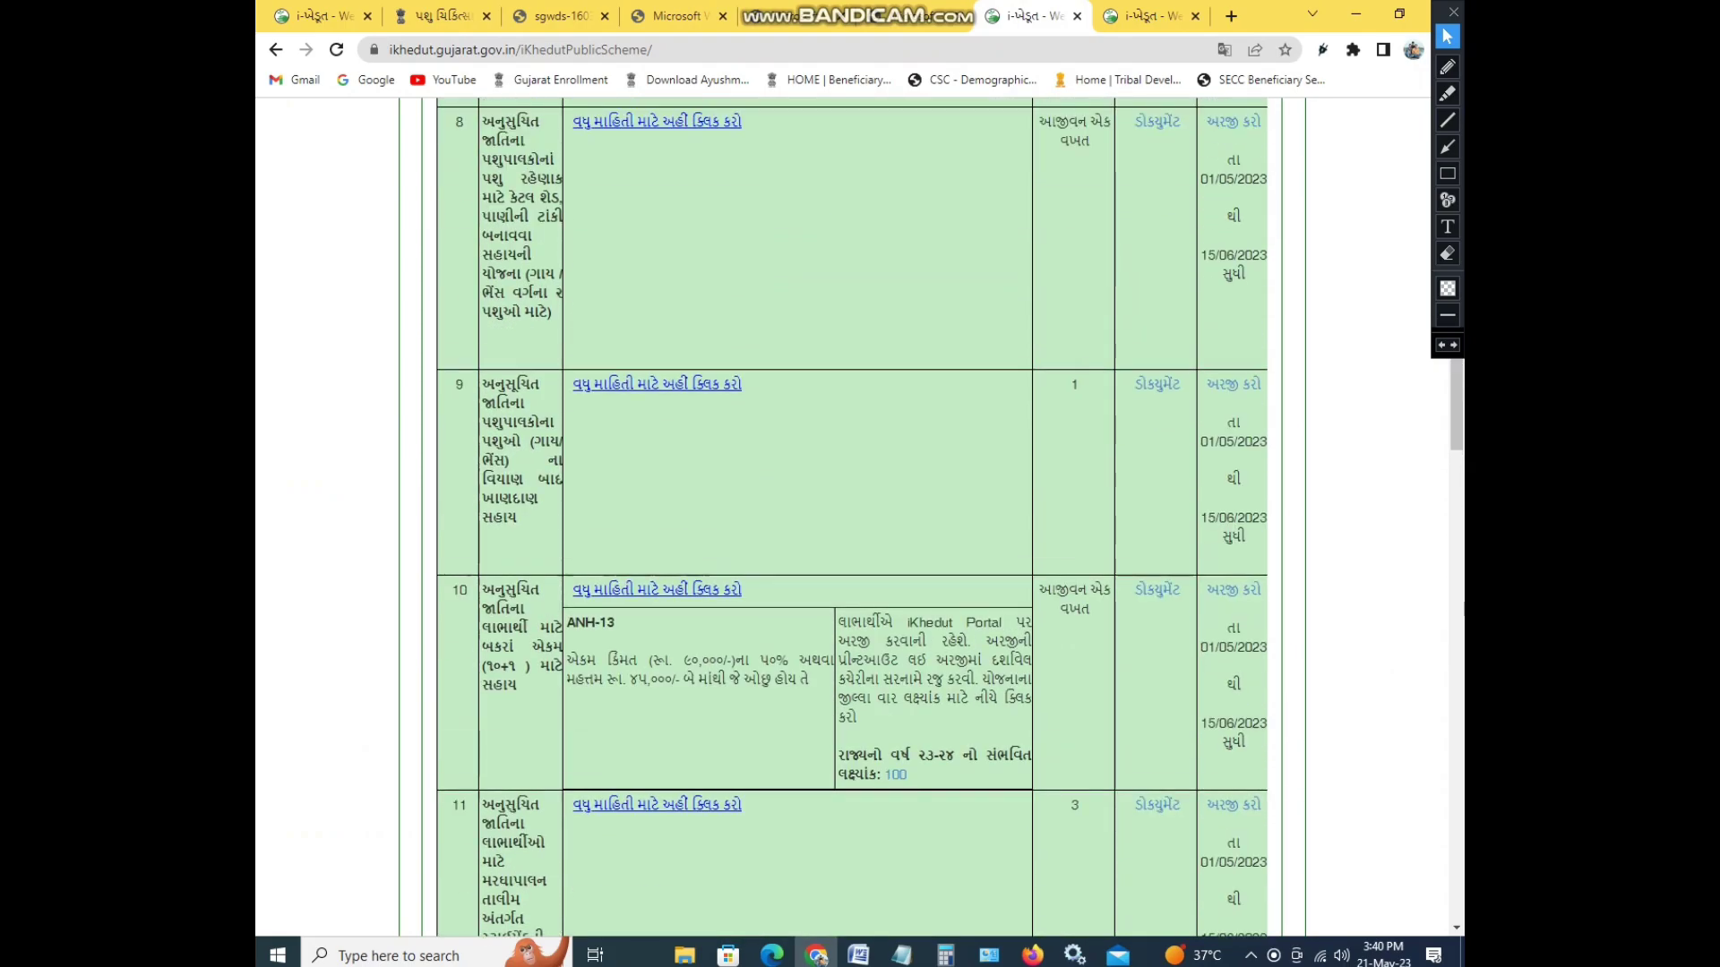
pyautogui.scroll(5, 851, 517)
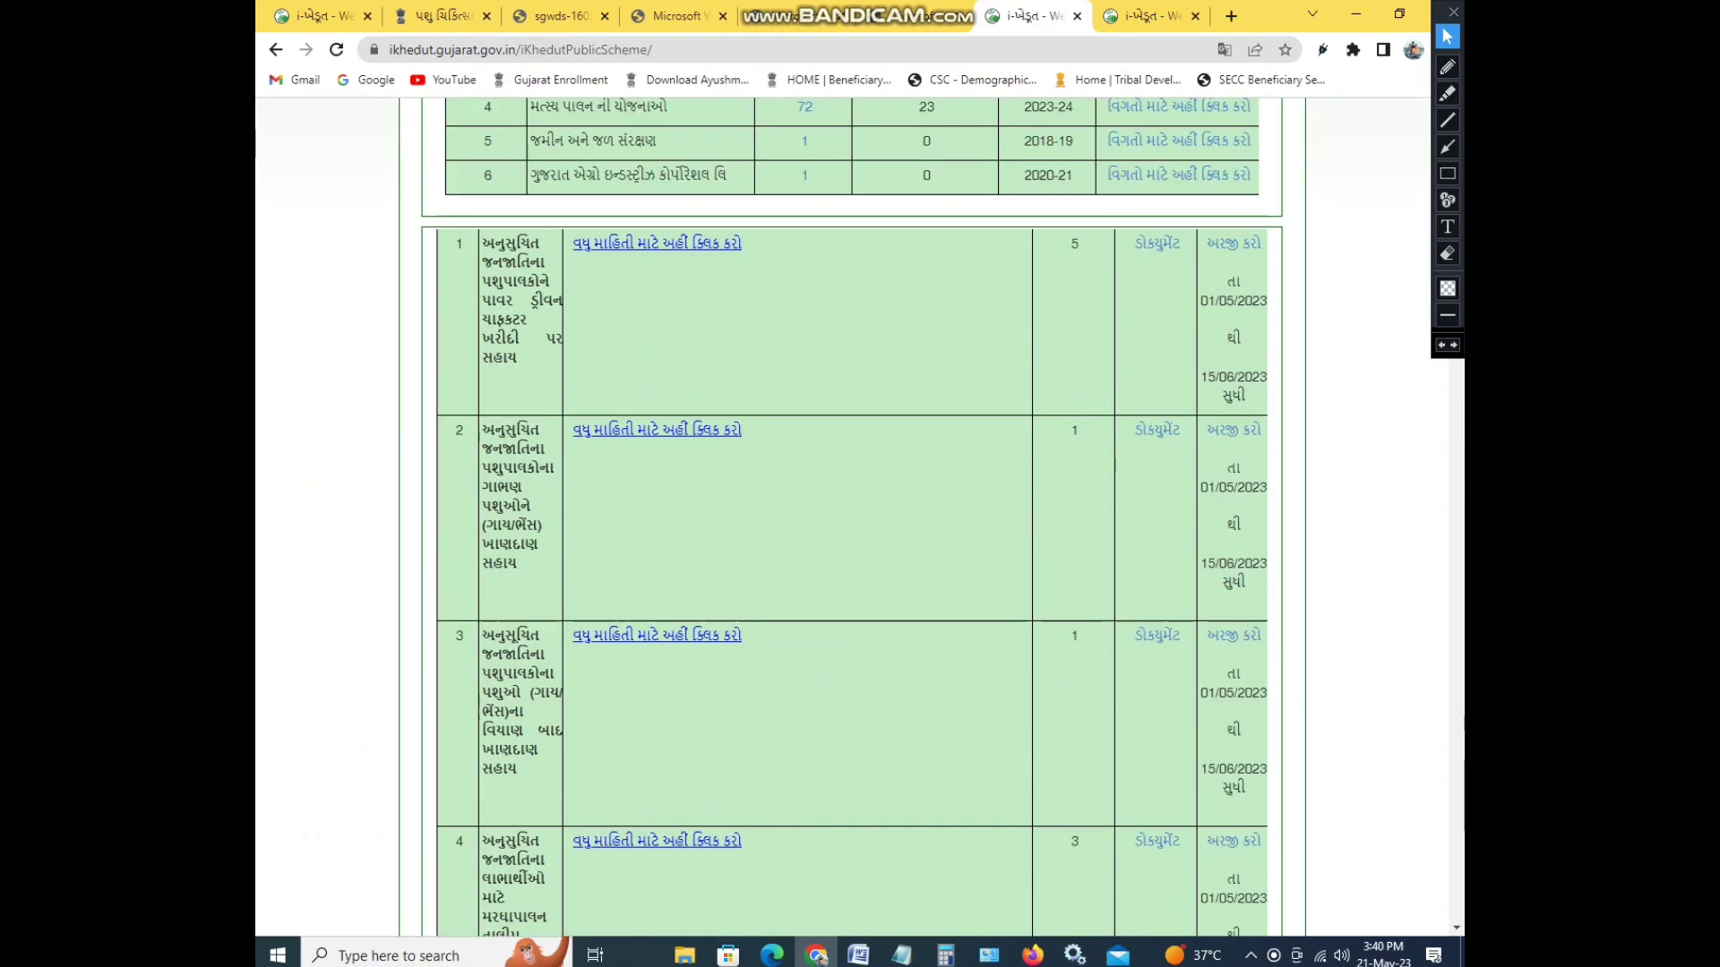
pyautogui.scroll(-5, 851, 517)
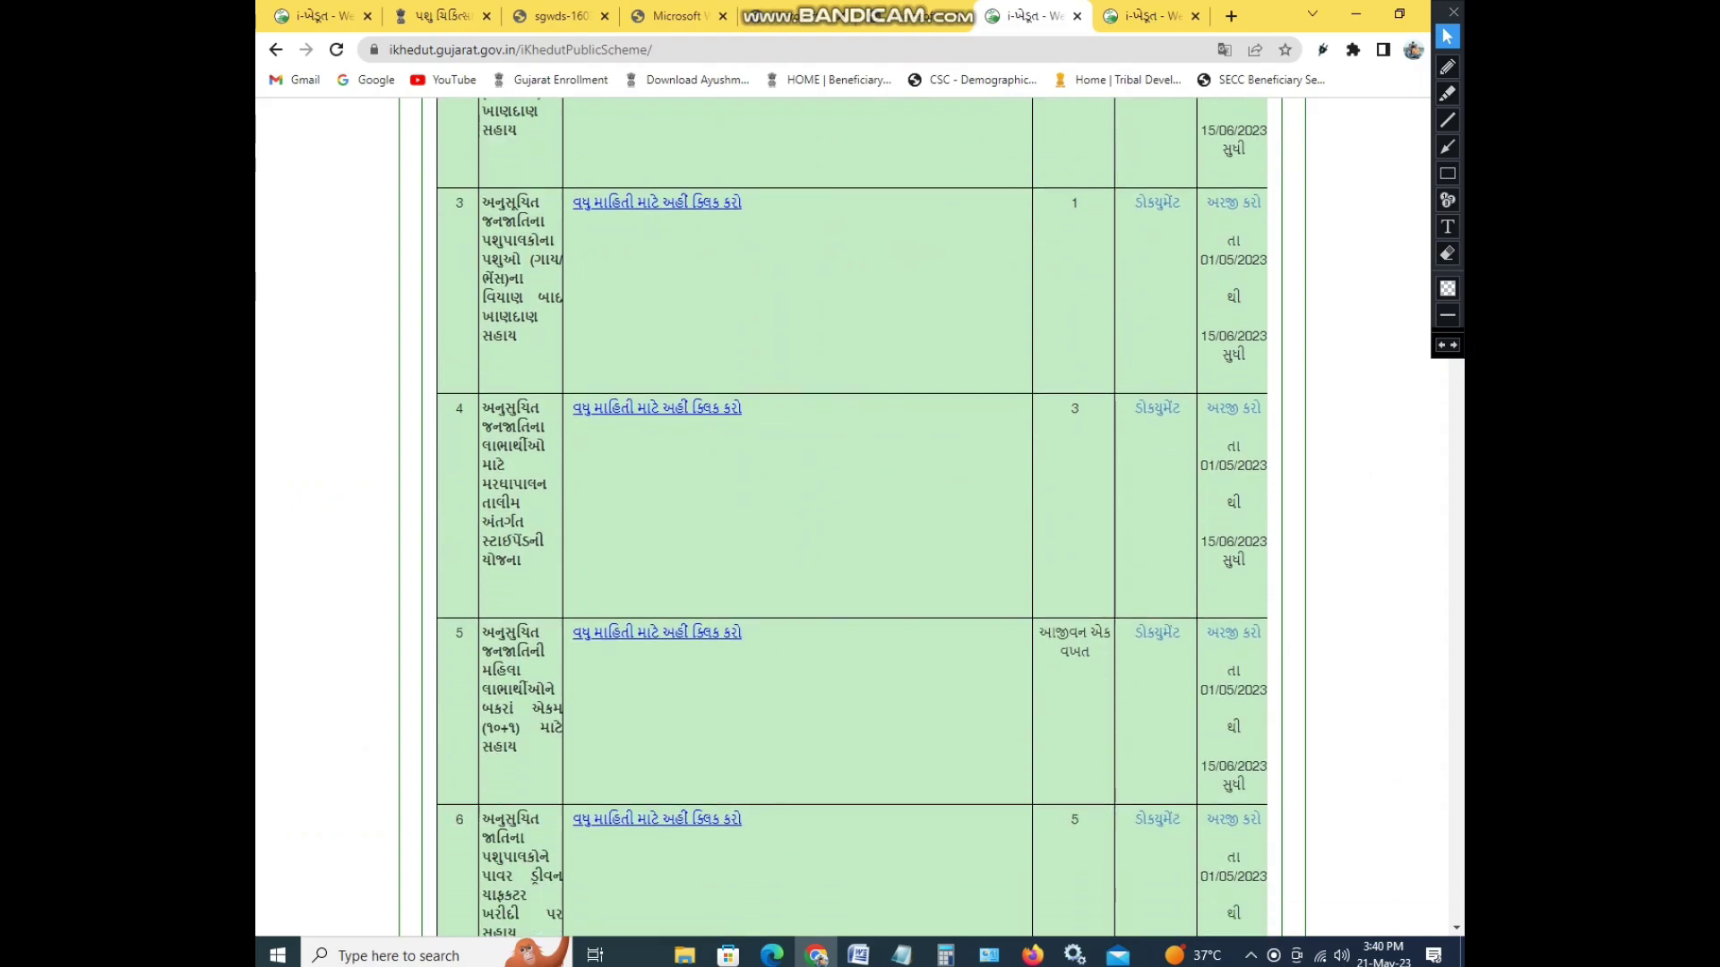
pyautogui.scroll(-2, 1157, 495)
pyautogui.click(1157, 494)
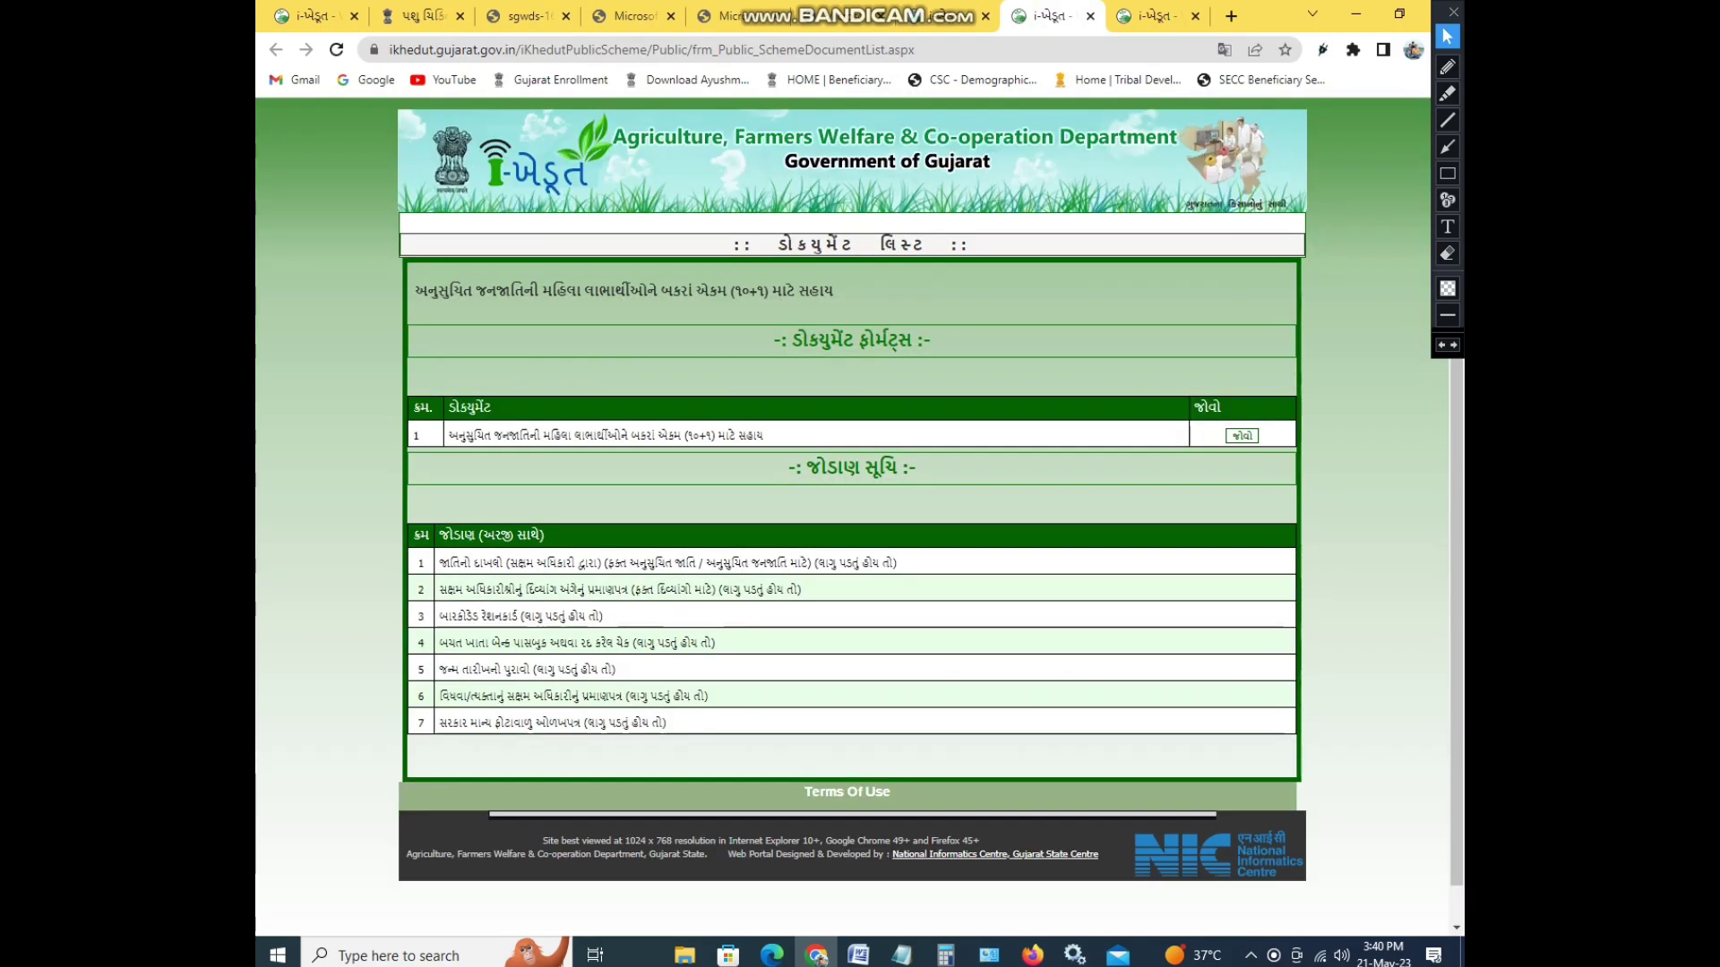
# - View the scheme's document format PDF, then close it
pyautogui.click(1241, 435)
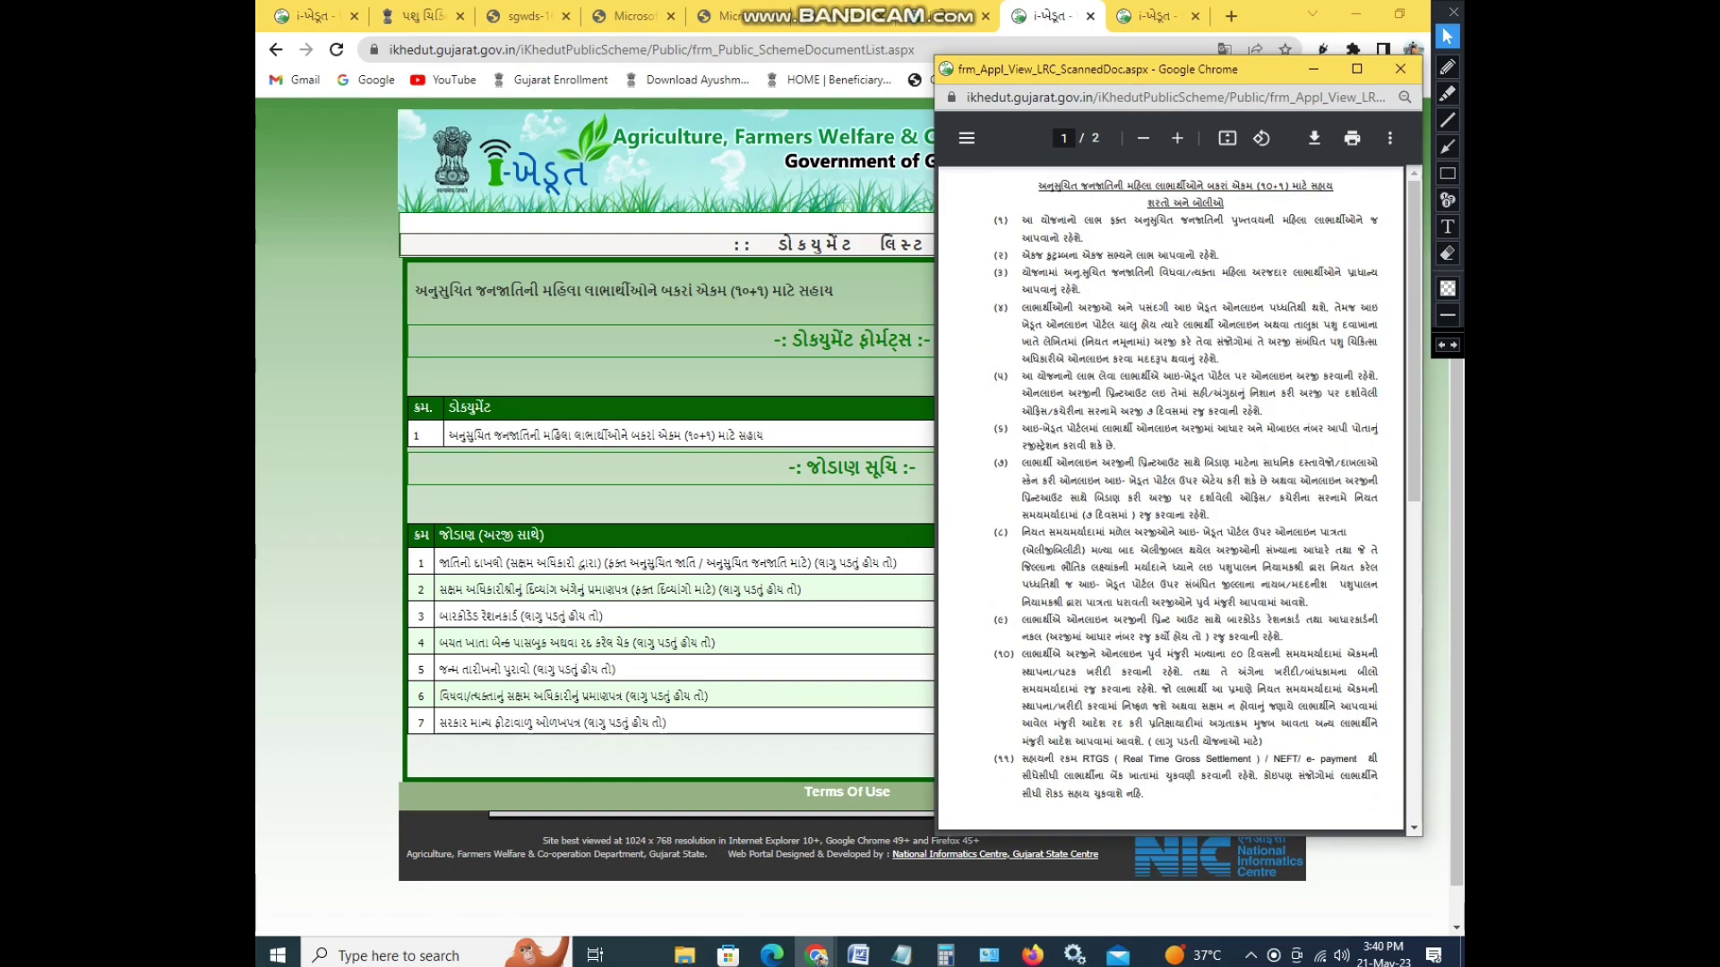
pyautogui.scroll(1, 1169, 502)
pyautogui.hotkey('ctrl', 'w')
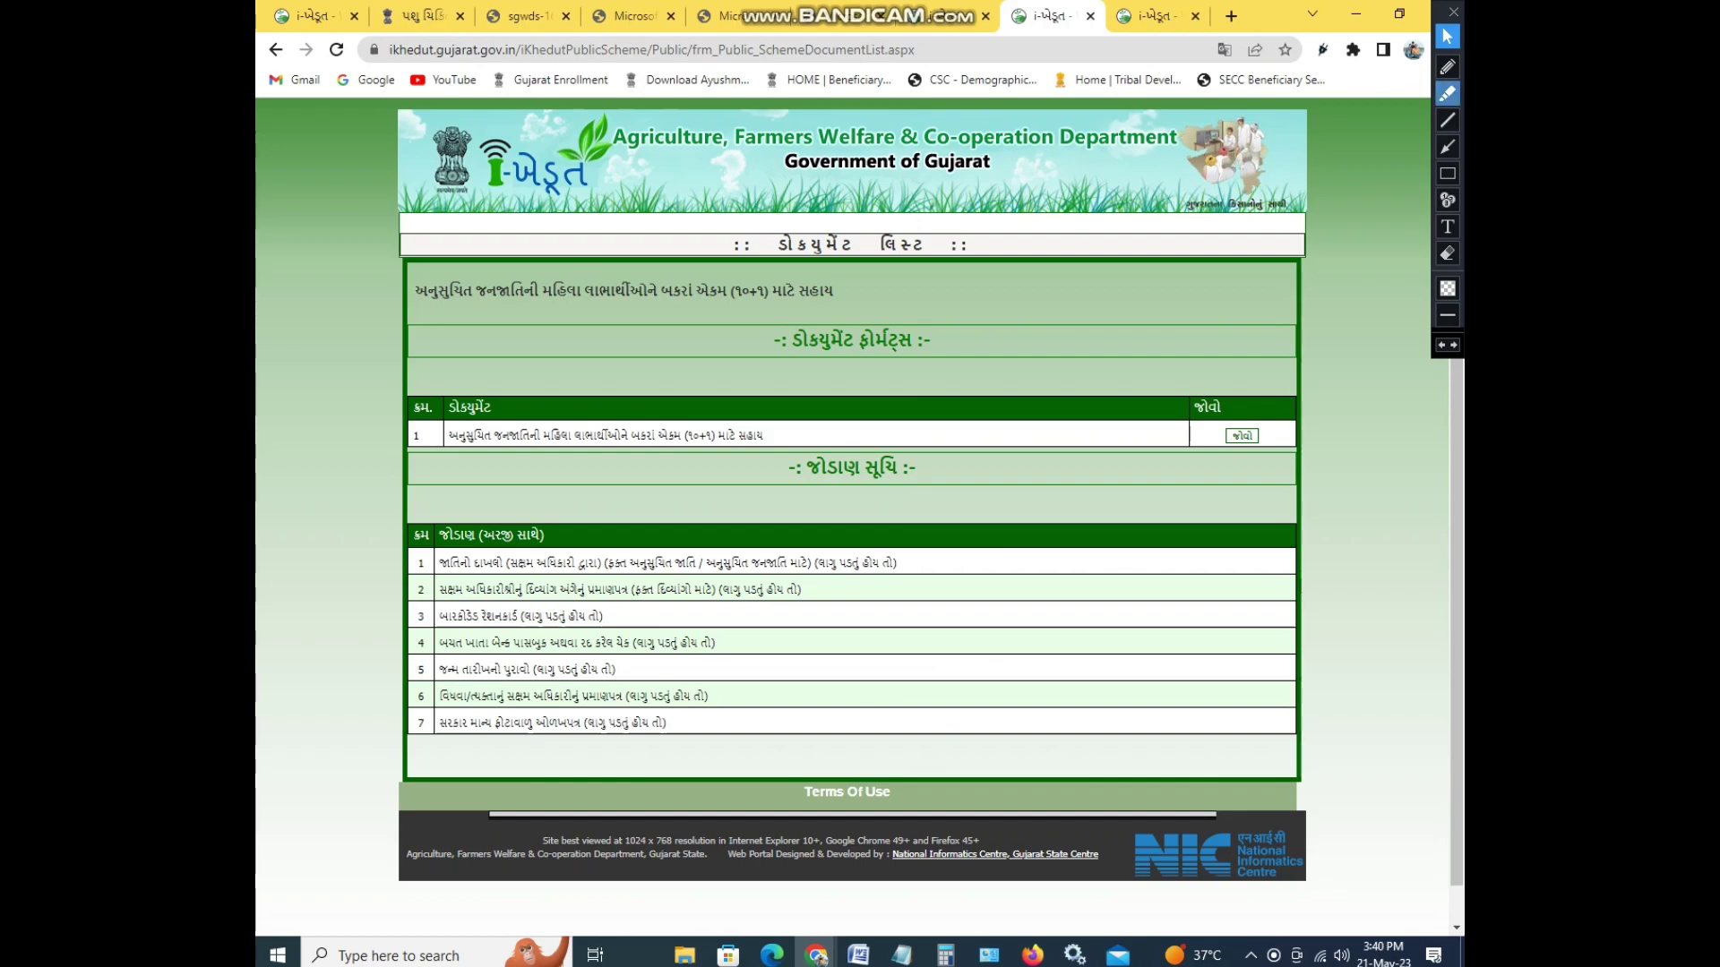
# - Tick the first five required attachments with red on-screen pen marks
pyautogui.click(1447, 66)
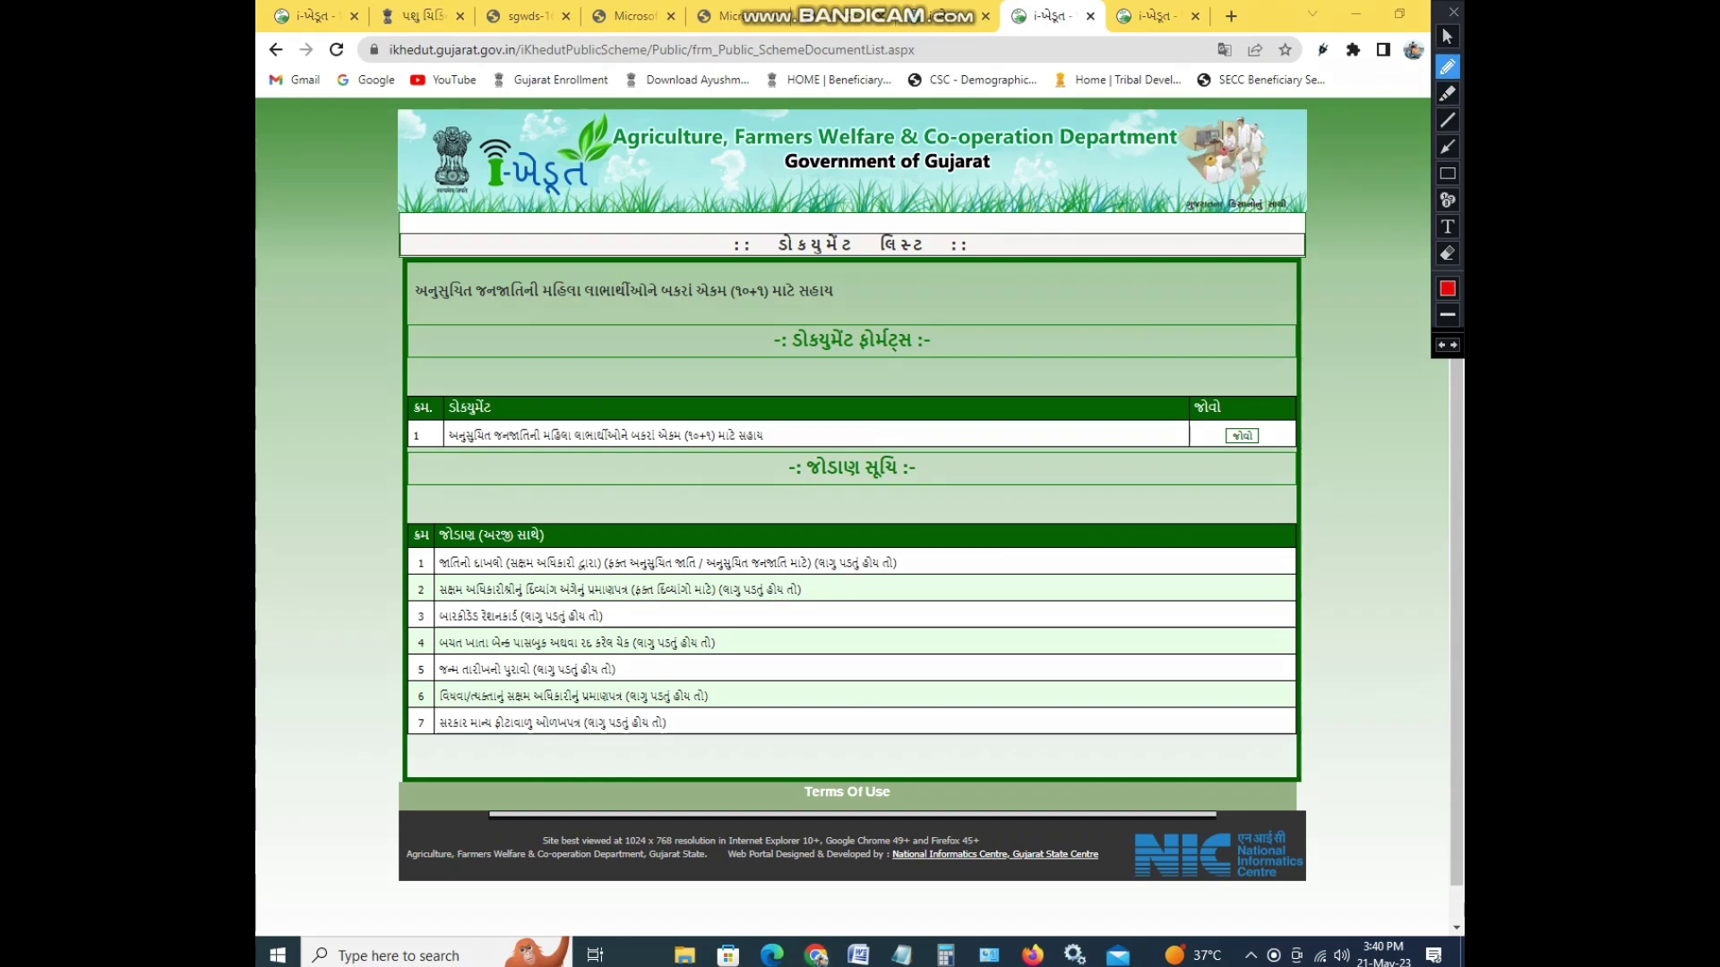
pyautogui.moveTo(916, 562); pyautogui.dragTo(951, 552)
pyautogui.moveTo(844, 595); pyautogui.dragTo(884, 583)
pyautogui.moveTo(783, 619)
pyautogui.mouseDown()
pyautogui.moveTo(828, 609)
pyautogui.moveTo(817, 639)
pyautogui.moveTo(841, 634)
pyautogui.mouseUp()
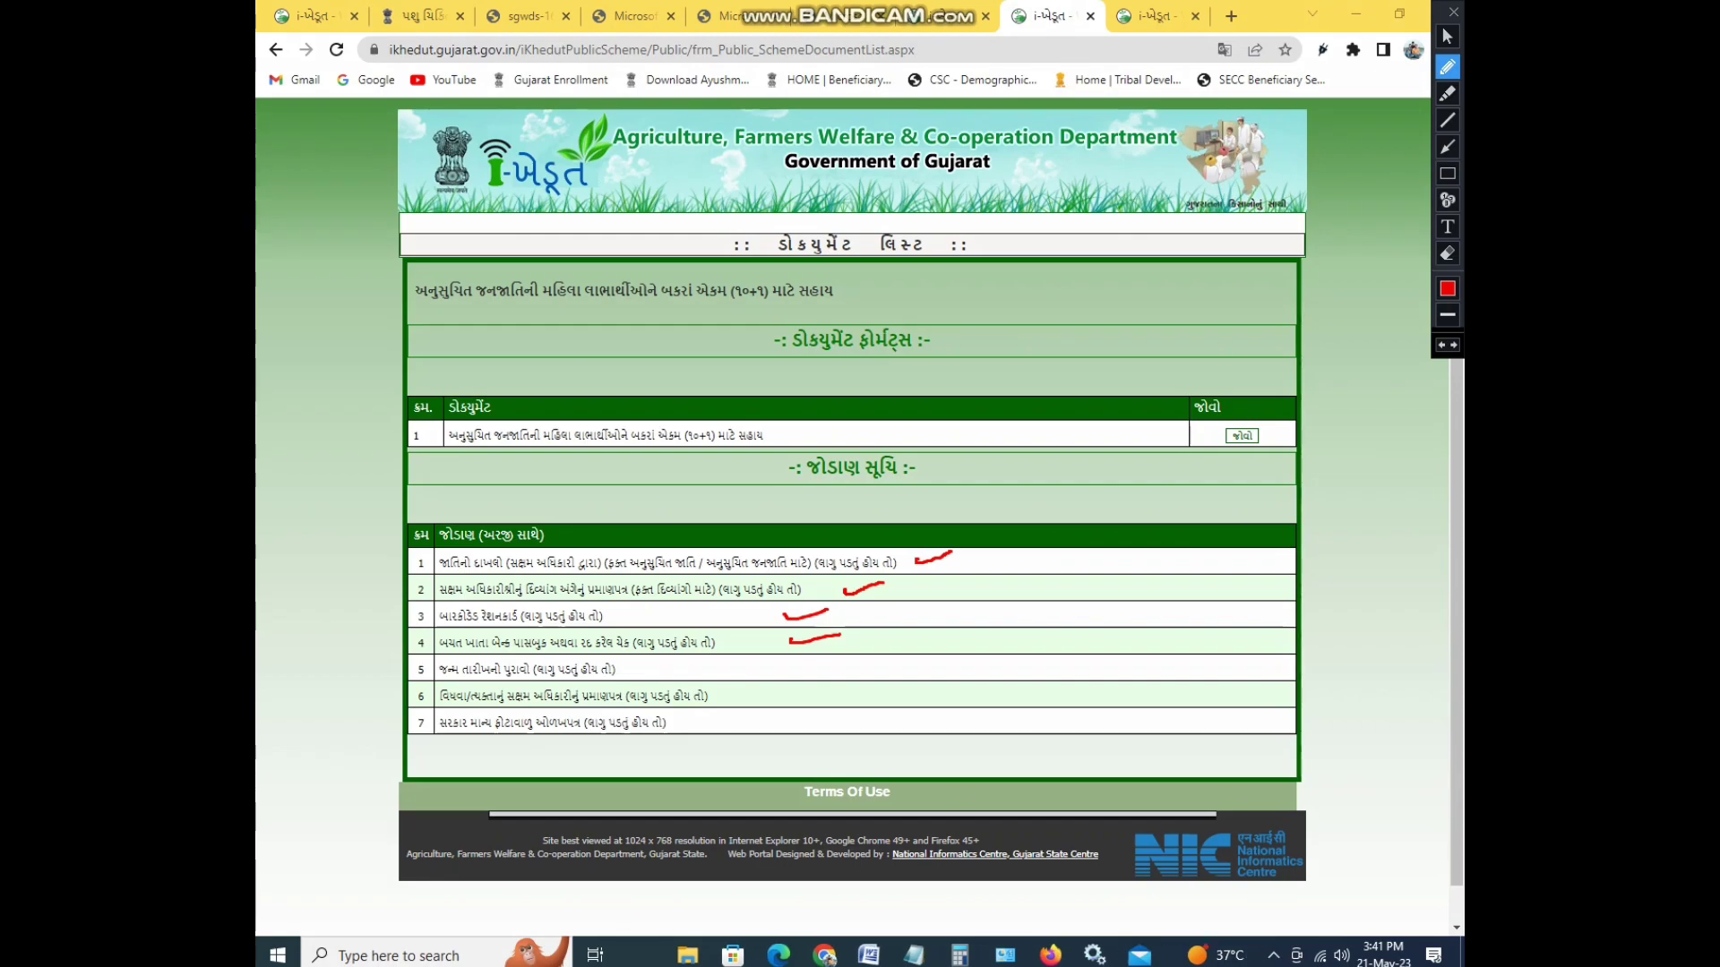
pyautogui.moveTo(750, 673); pyautogui.dragTo(776, 662)
pyautogui.click(1446, 36)
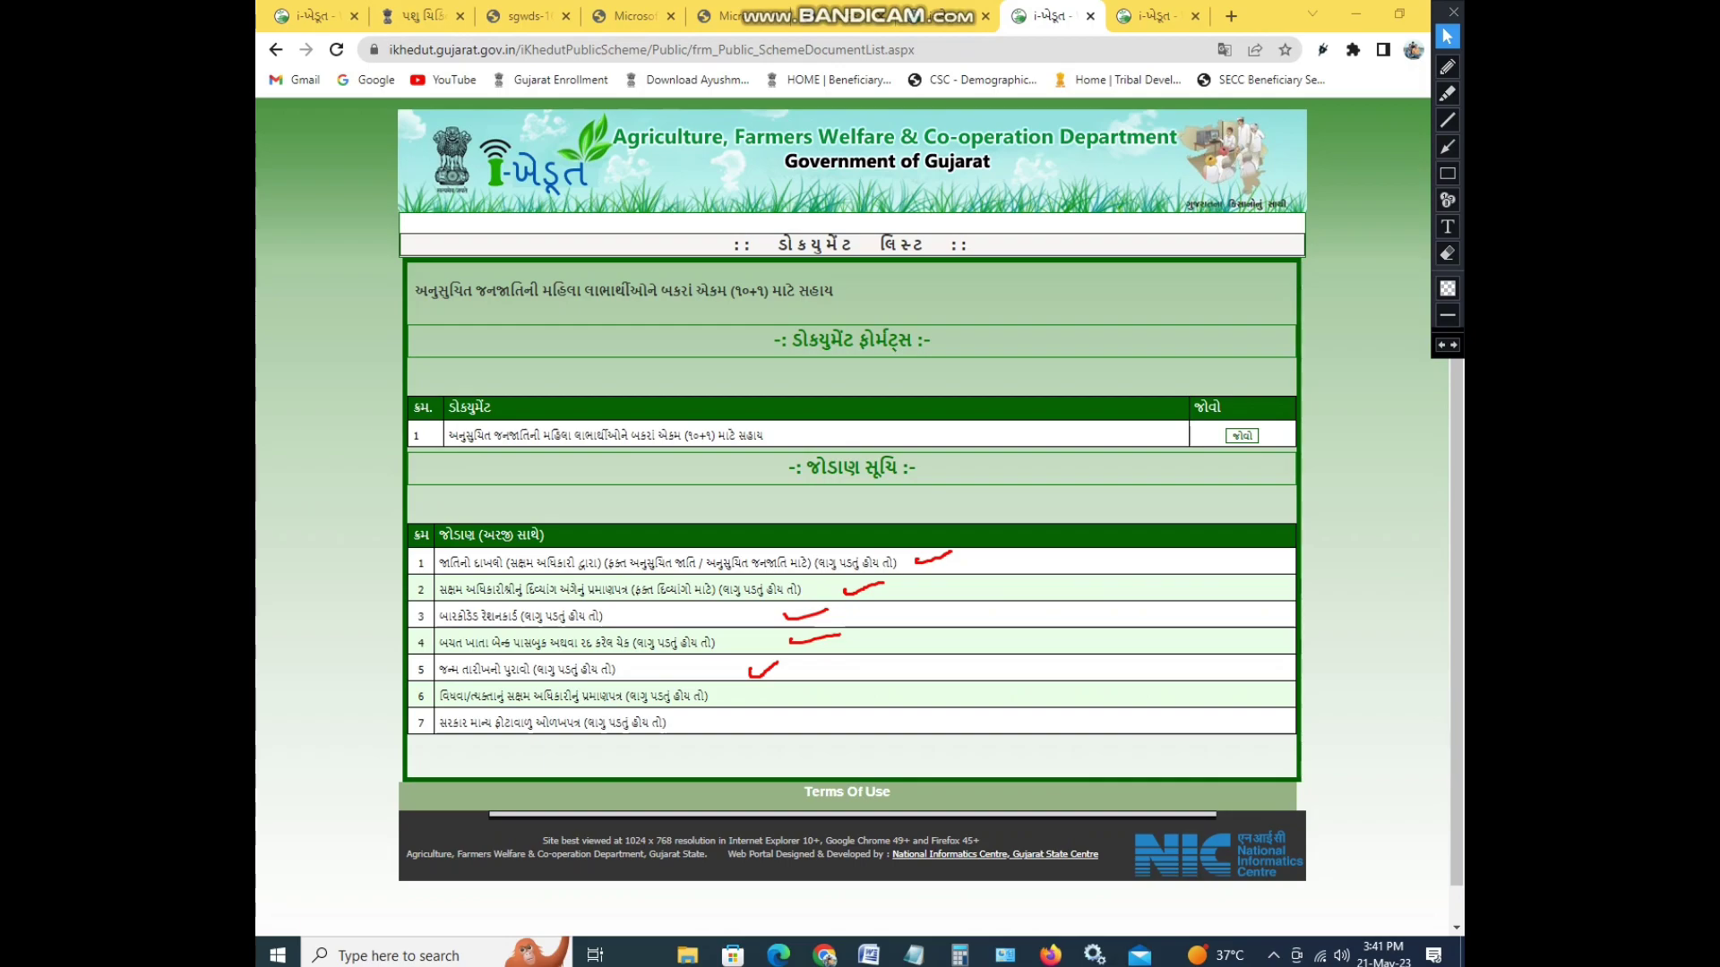
# - Tick attachments 6 and 7, erase all marks, and return to the print tab
pyautogui.click(1447, 66)
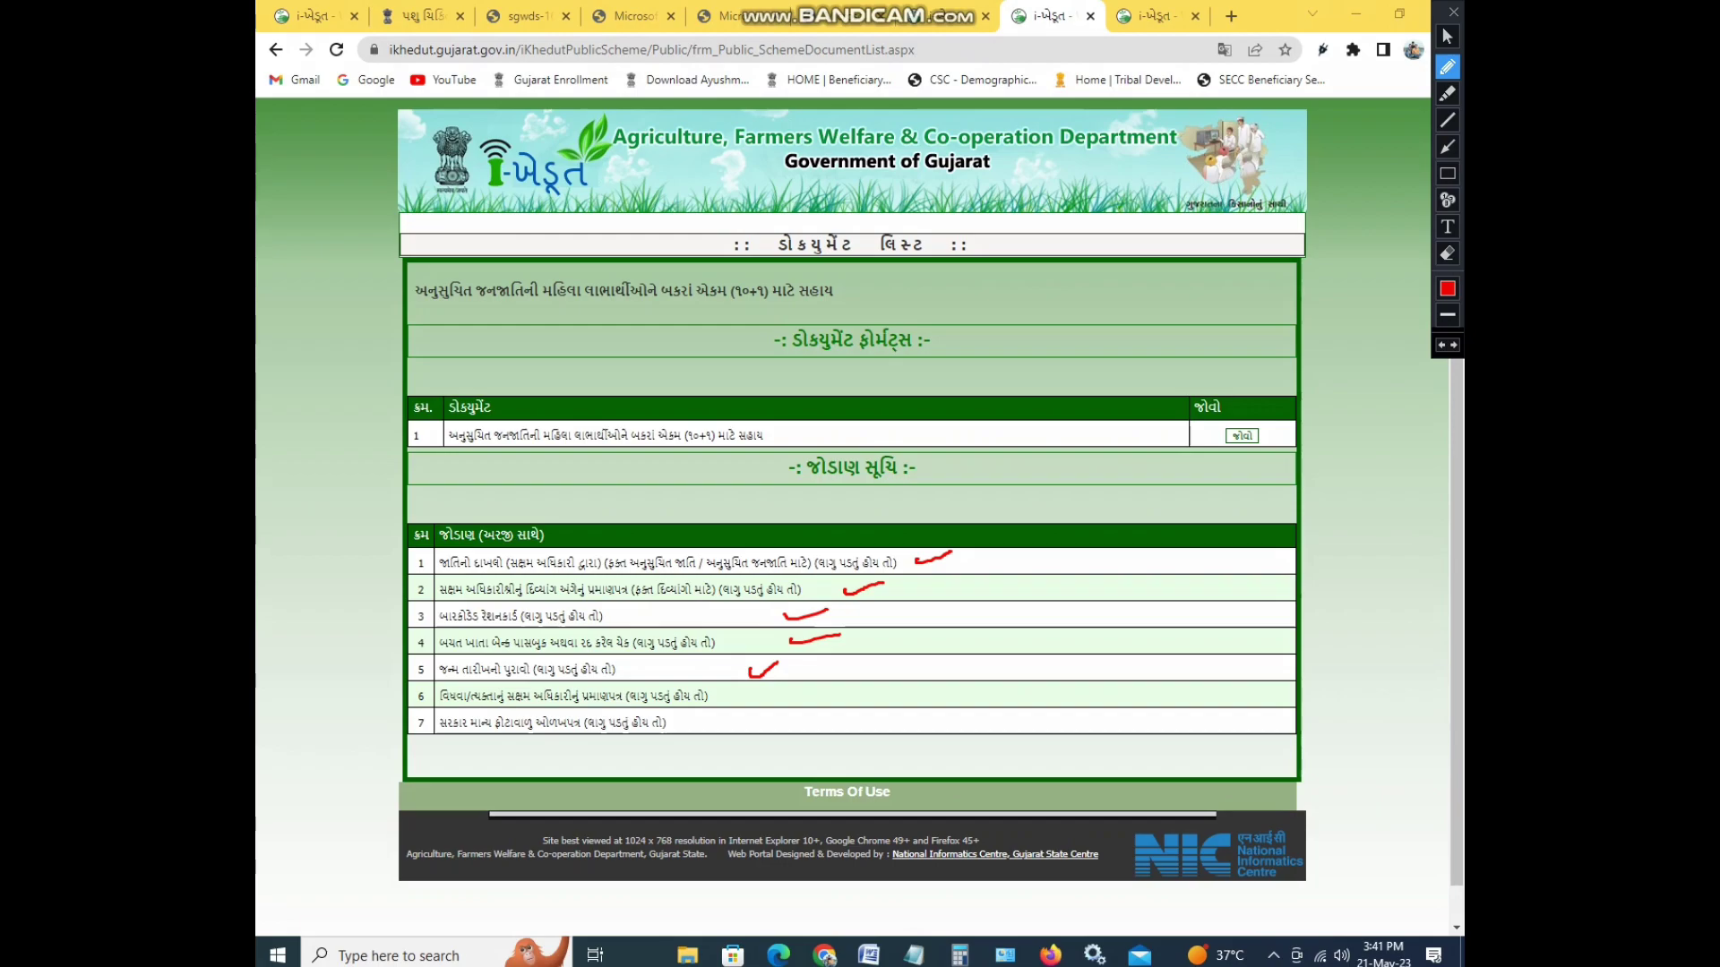
pyautogui.moveTo(739, 697); pyautogui.dragTo(753, 688)
pyautogui.moveTo(714, 719); pyautogui.dragTo(758, 714)
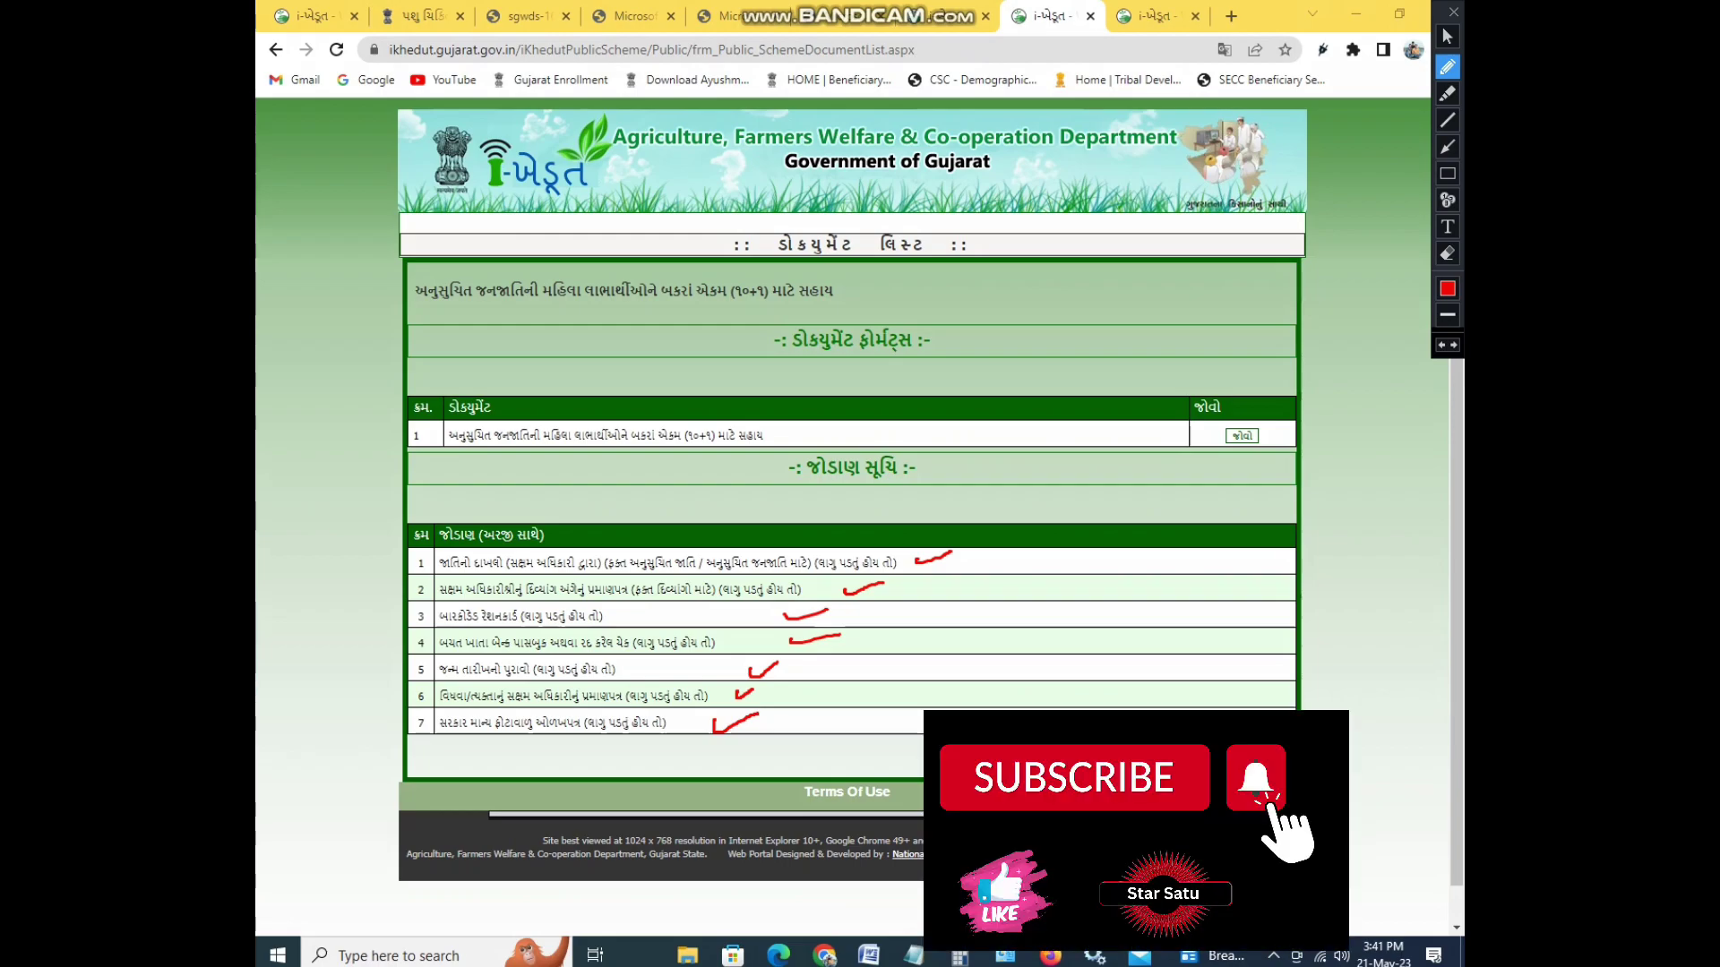
pyautogui.press('e')
pyautogui.press('Delete')
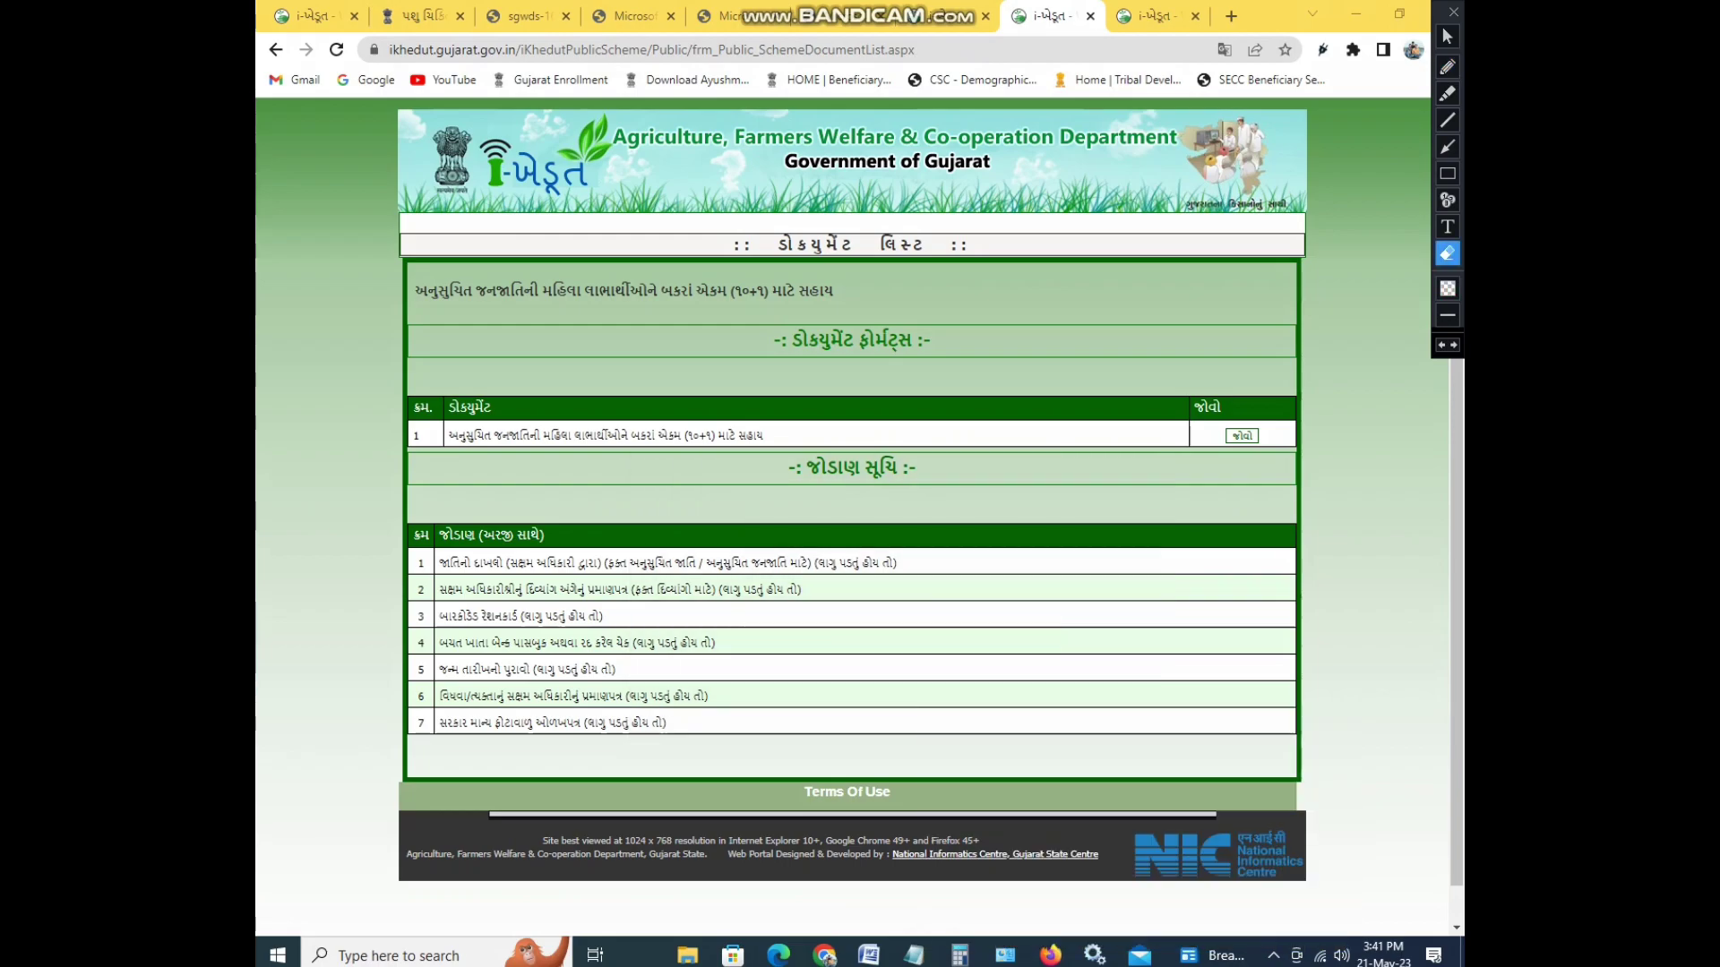
pyautogui.press('Escape')
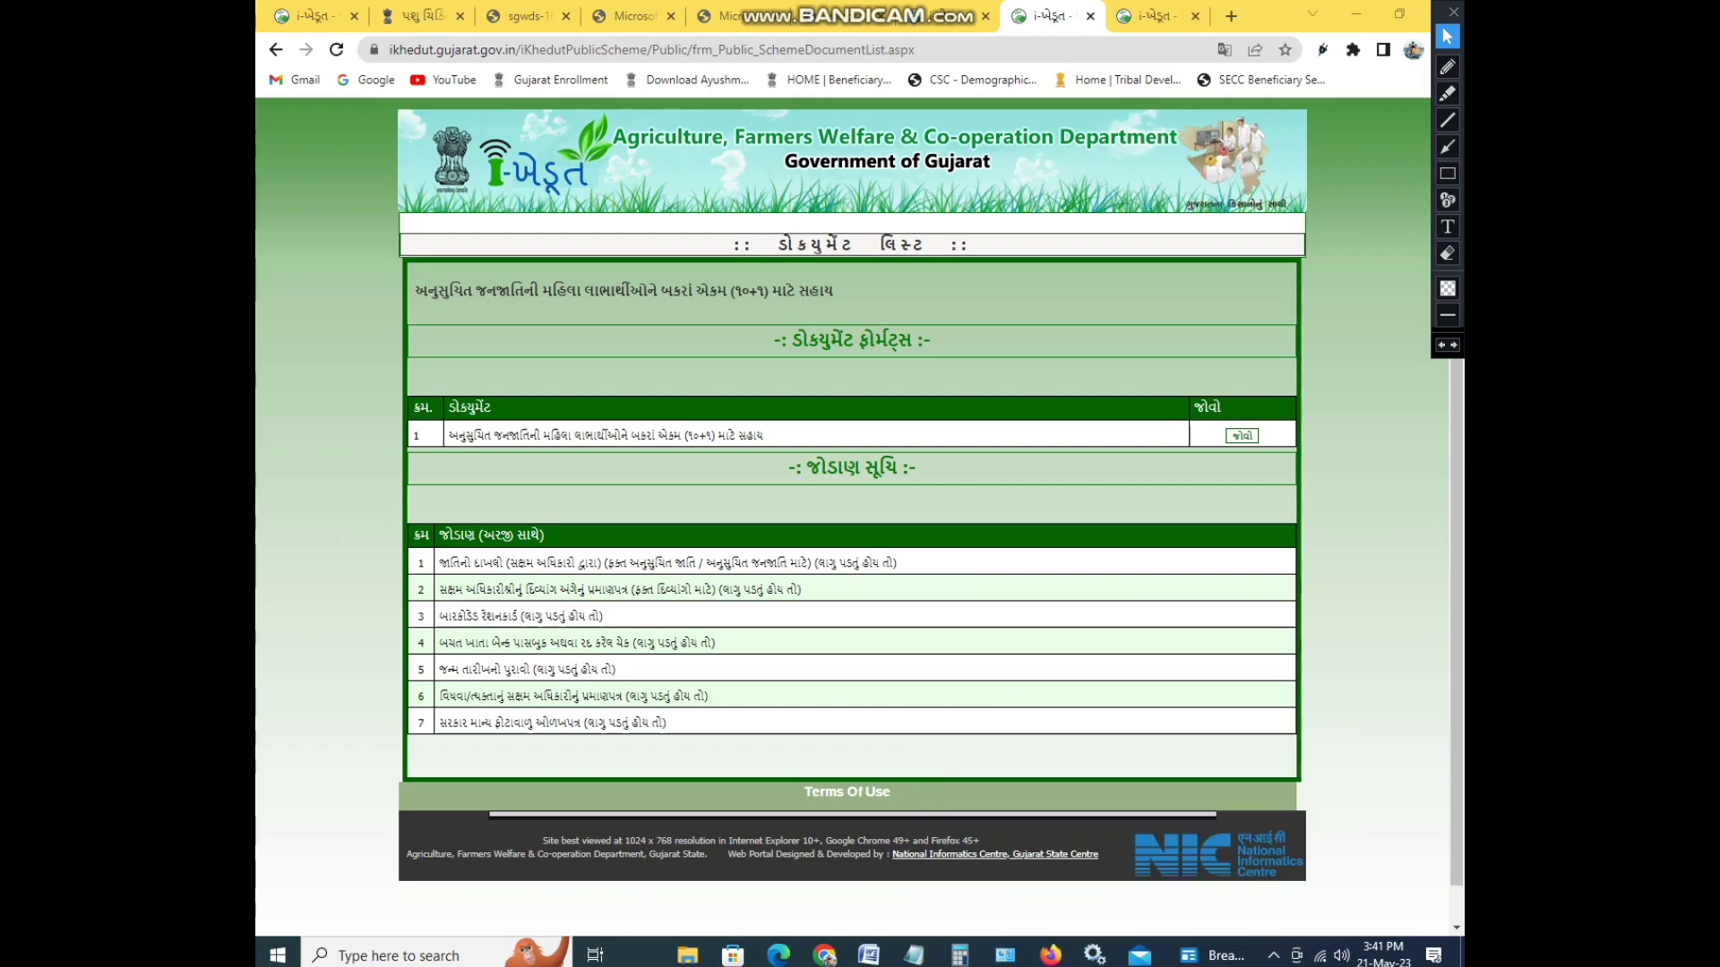
pyautogui.hotkey('ctrl', 'Tab')
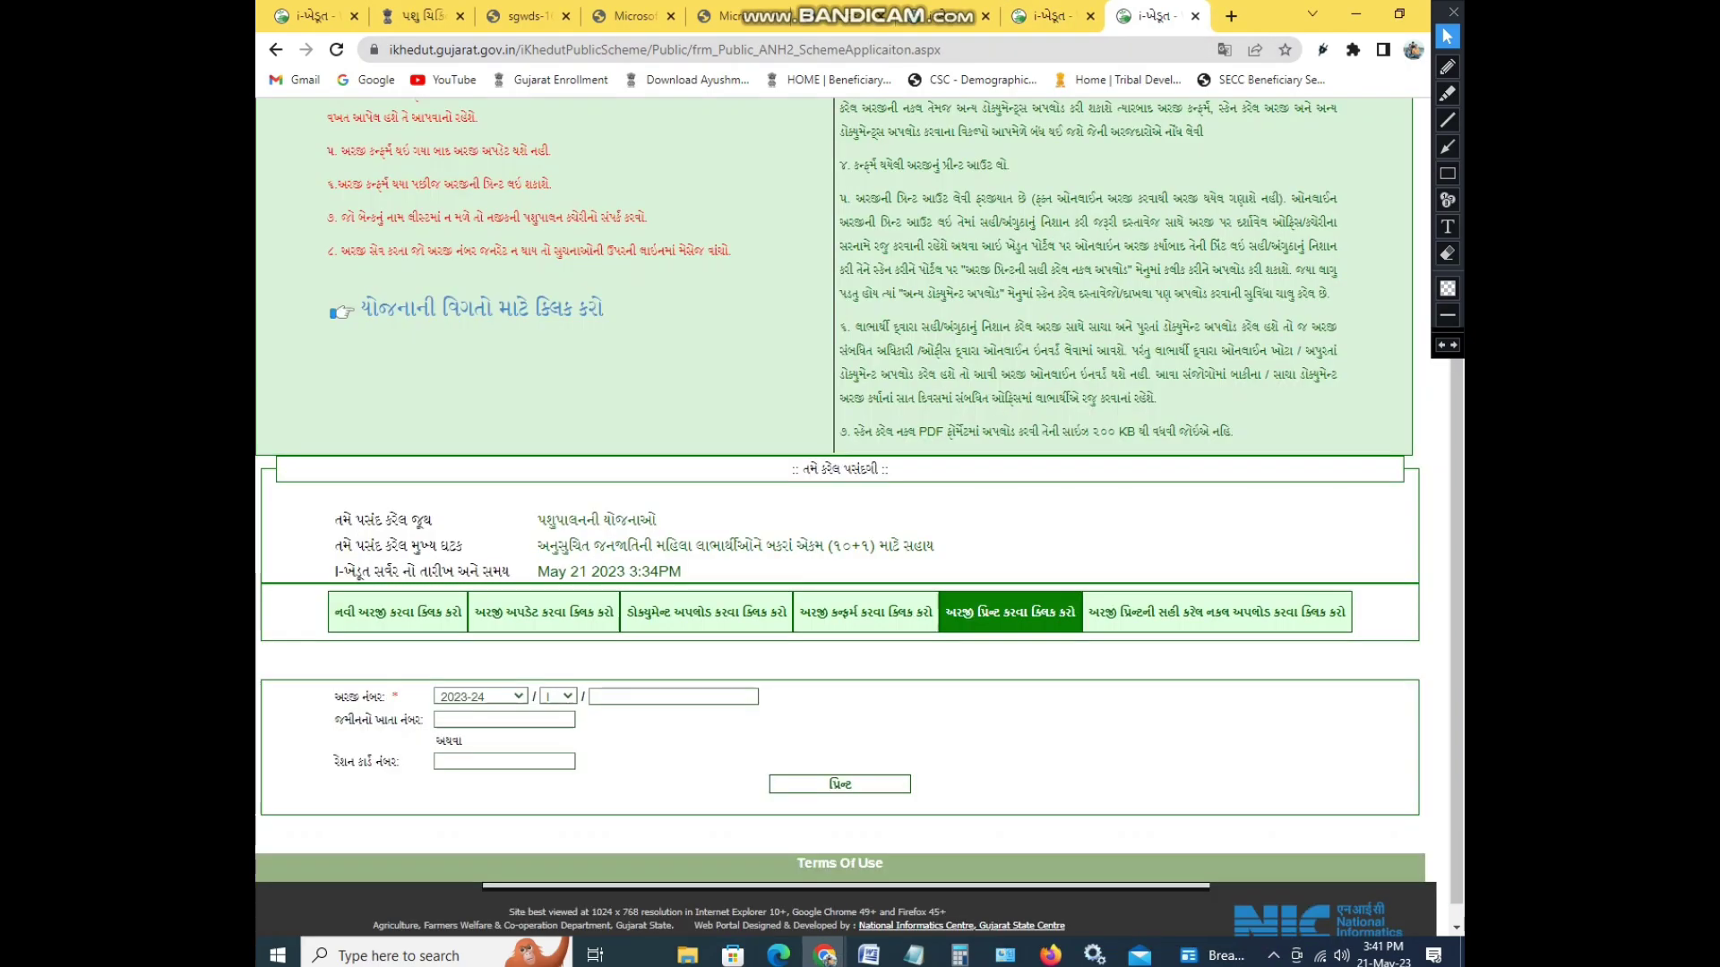
# - Leave the schemes-list tab and return to the first tab with the i-Khedut homepage
pyautogui.scroll(1, 1003, 862)
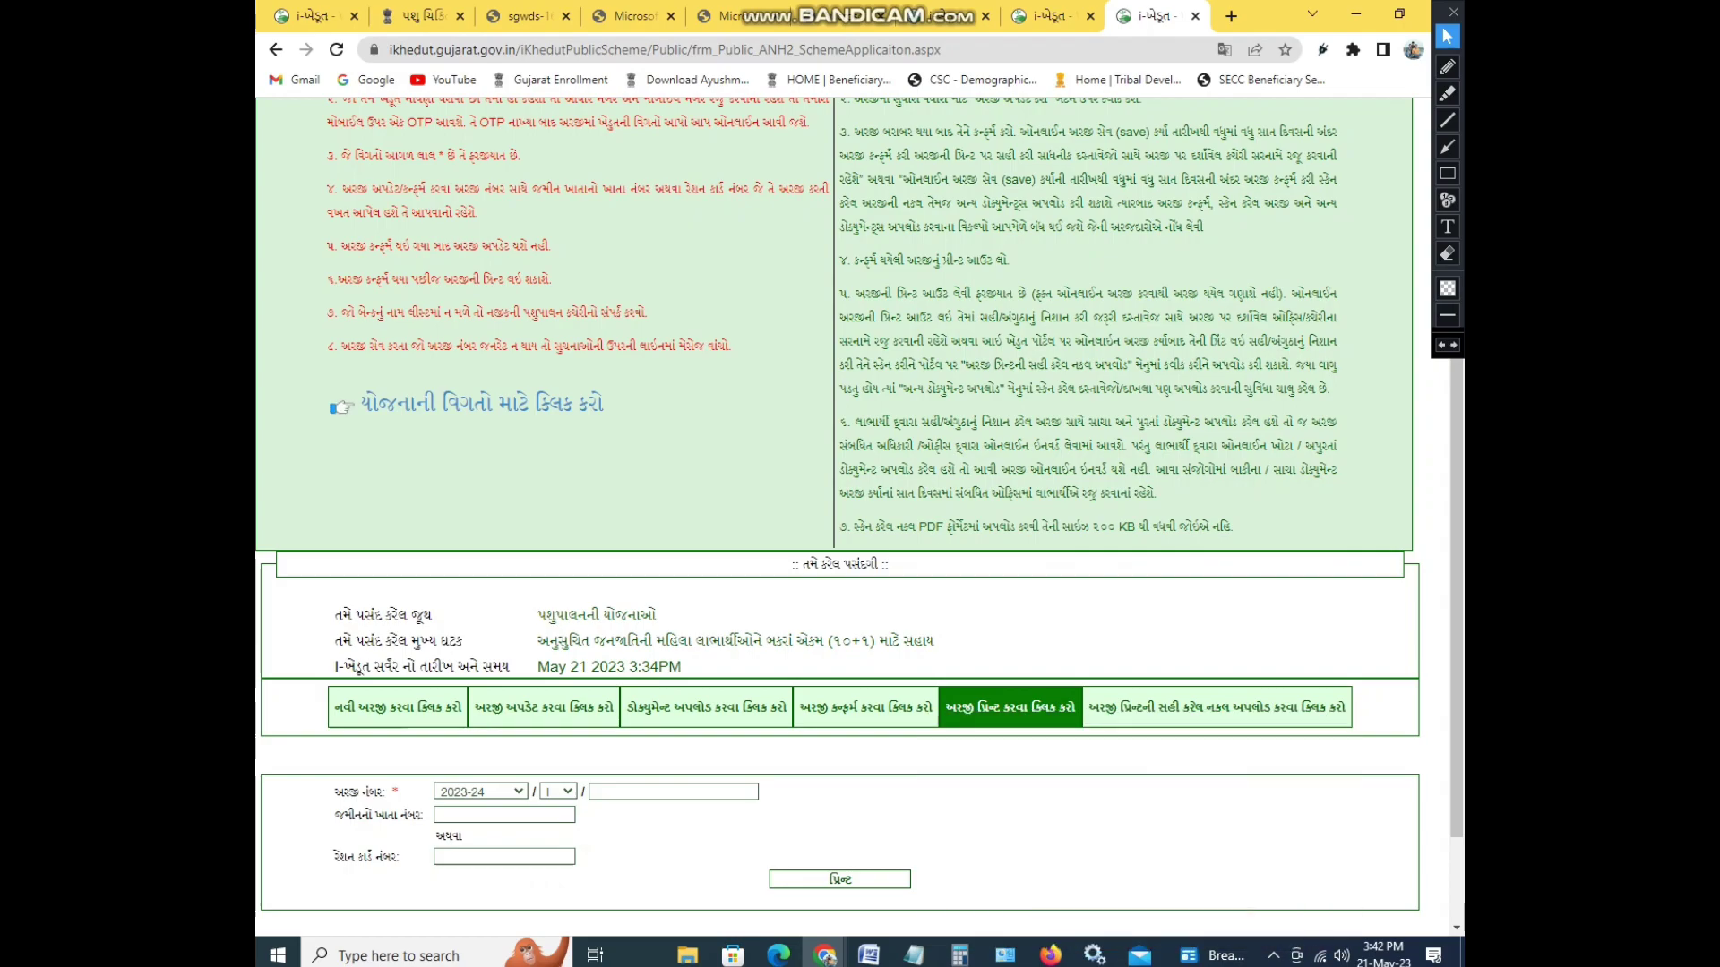
pyautogui.scroll(2, 1003, 862)
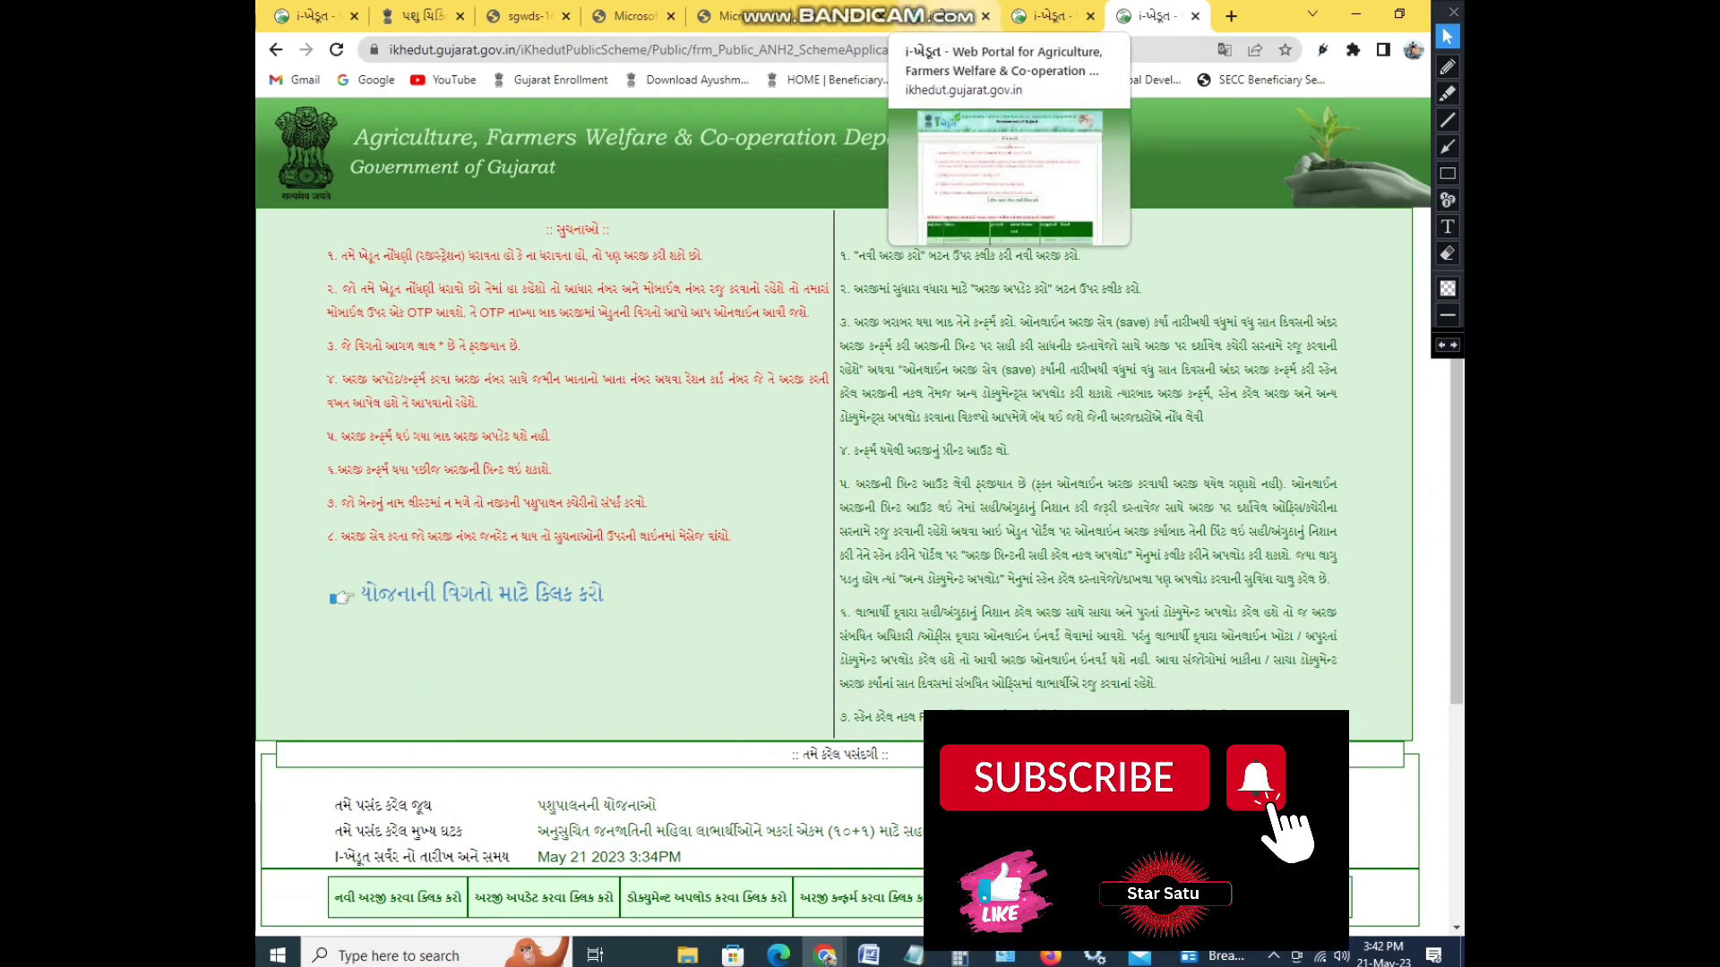
pyautogui.click(940, 15)
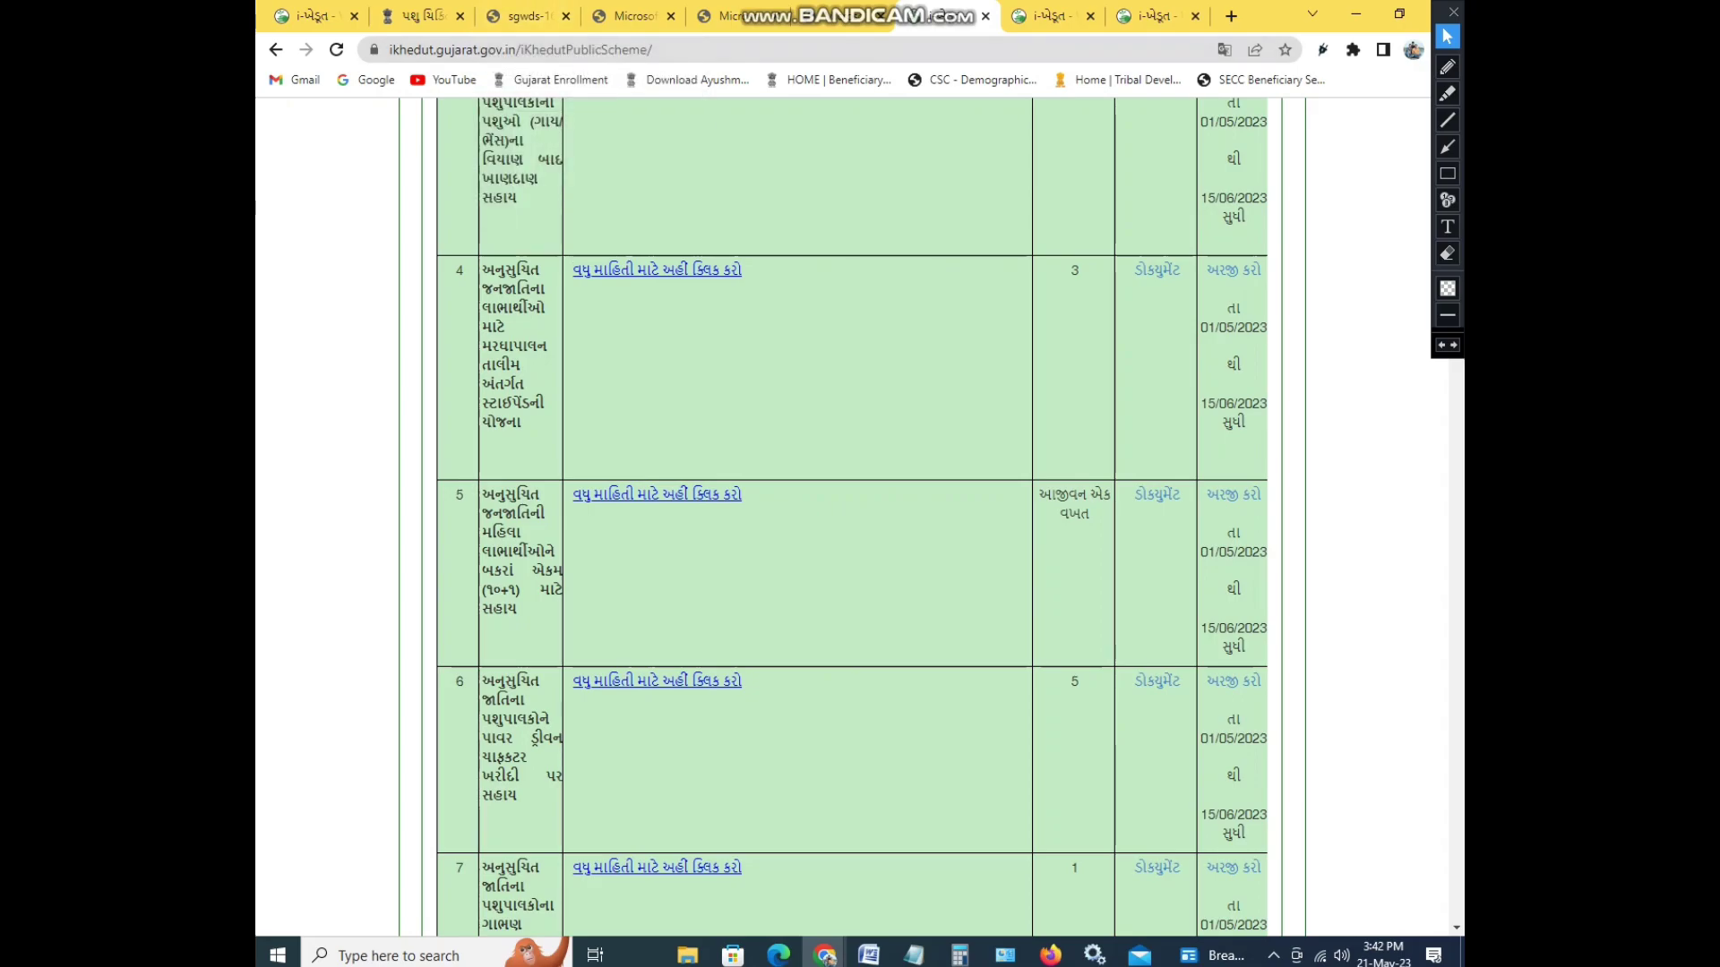
pyautogui.scroll(10, 770, 510)
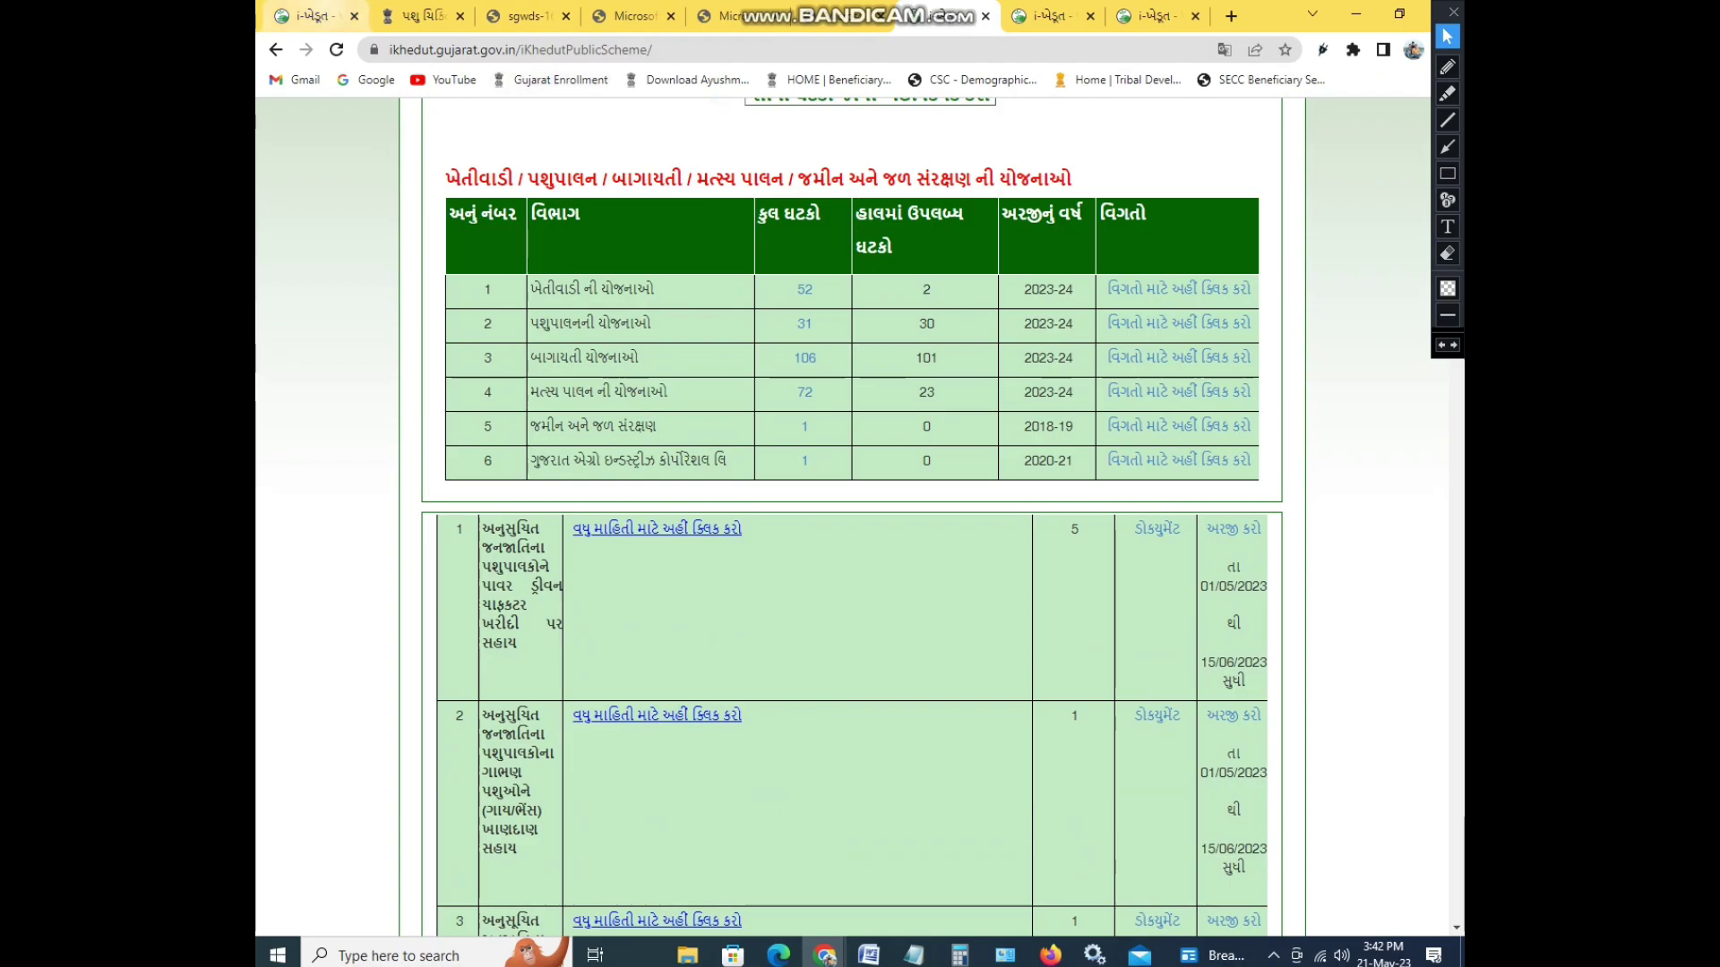
pyautogui.hotkey('ctrl', '1')
pyautogui.scroll(1, 860, 517)
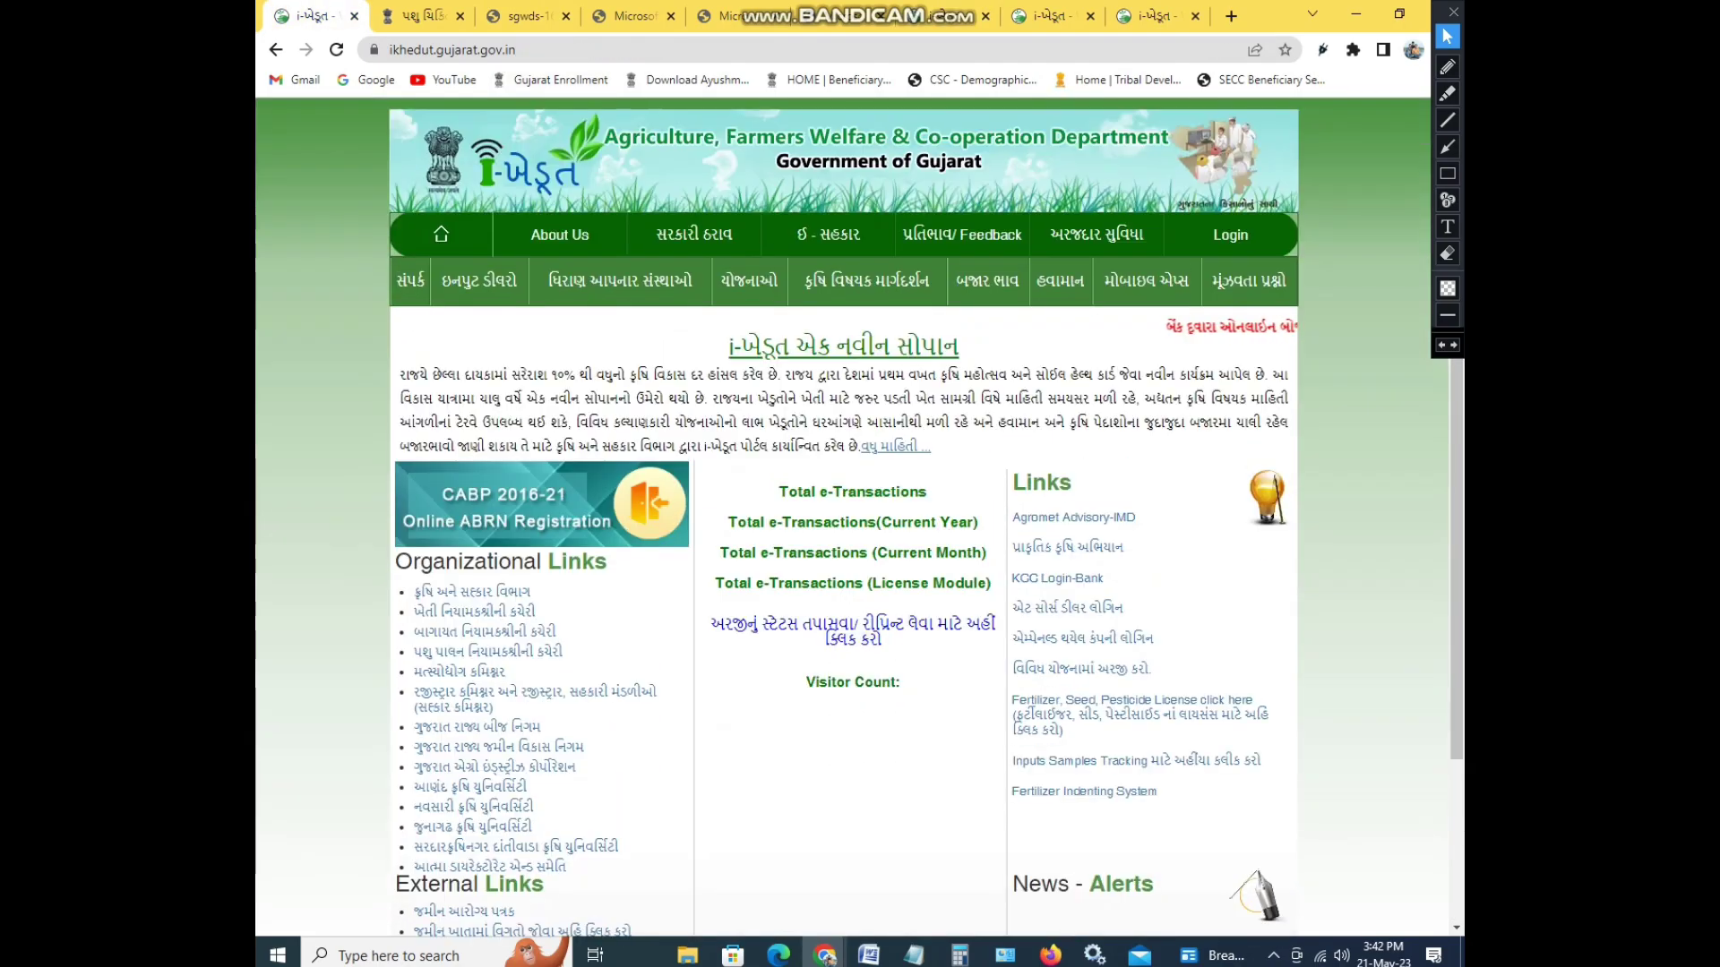